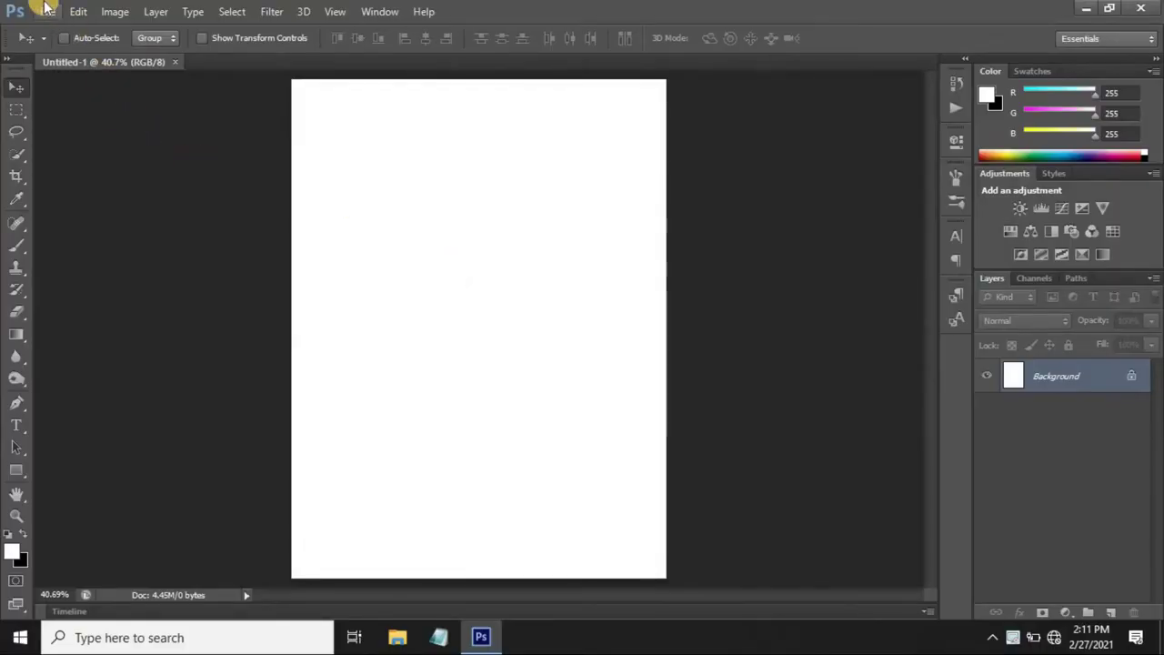
Step: Open the pexels misty field photo and drag it into the Untitled-1 document as Layer 1
click(46, 11)
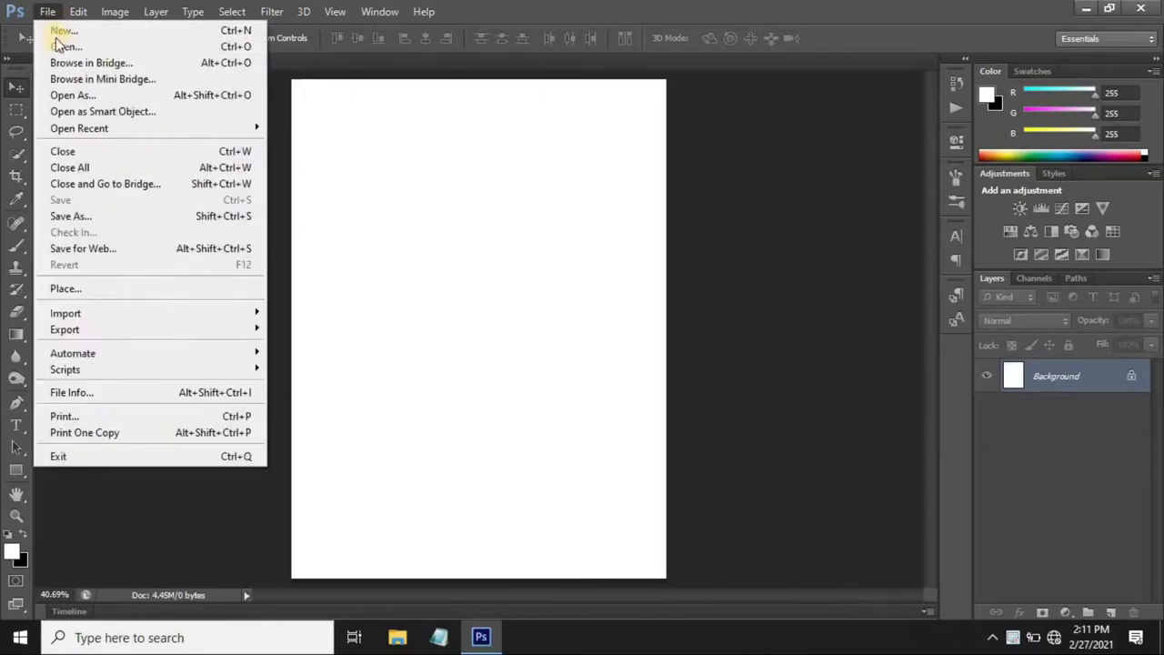
click(61, 47)
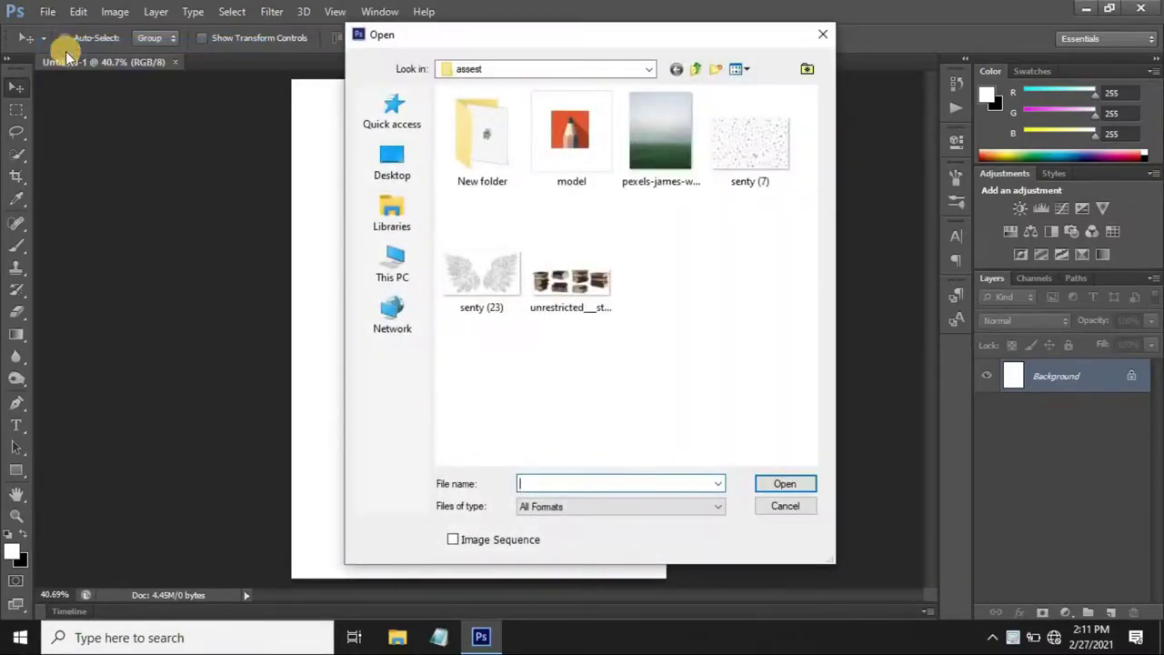
click(662, 132)
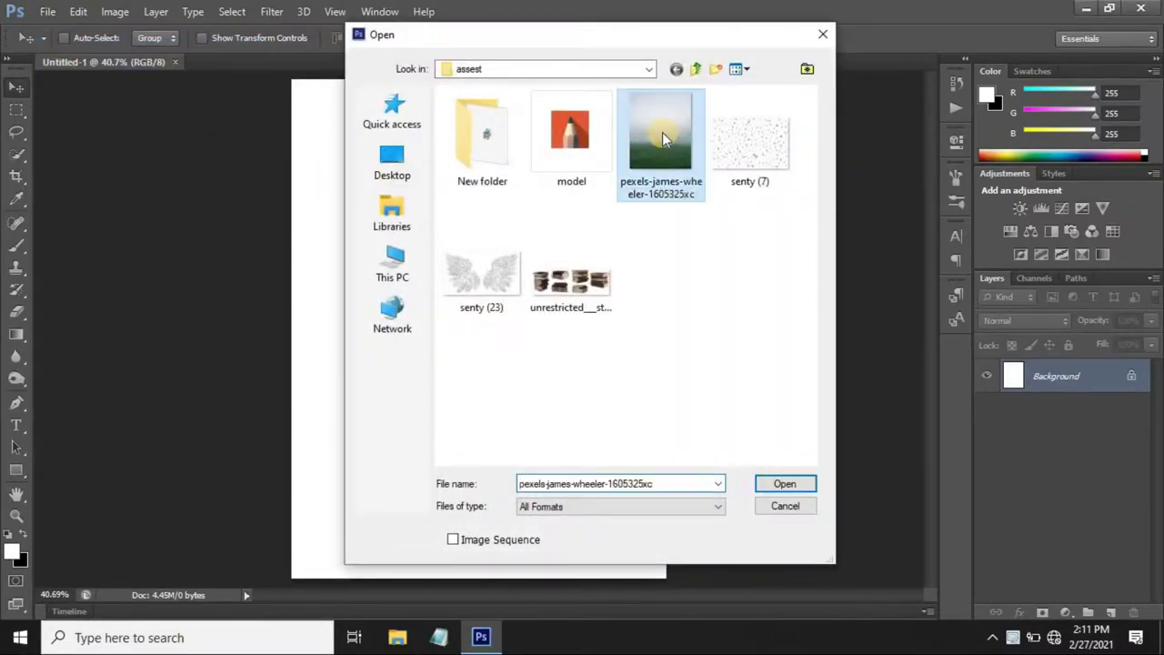
click(762, 486)
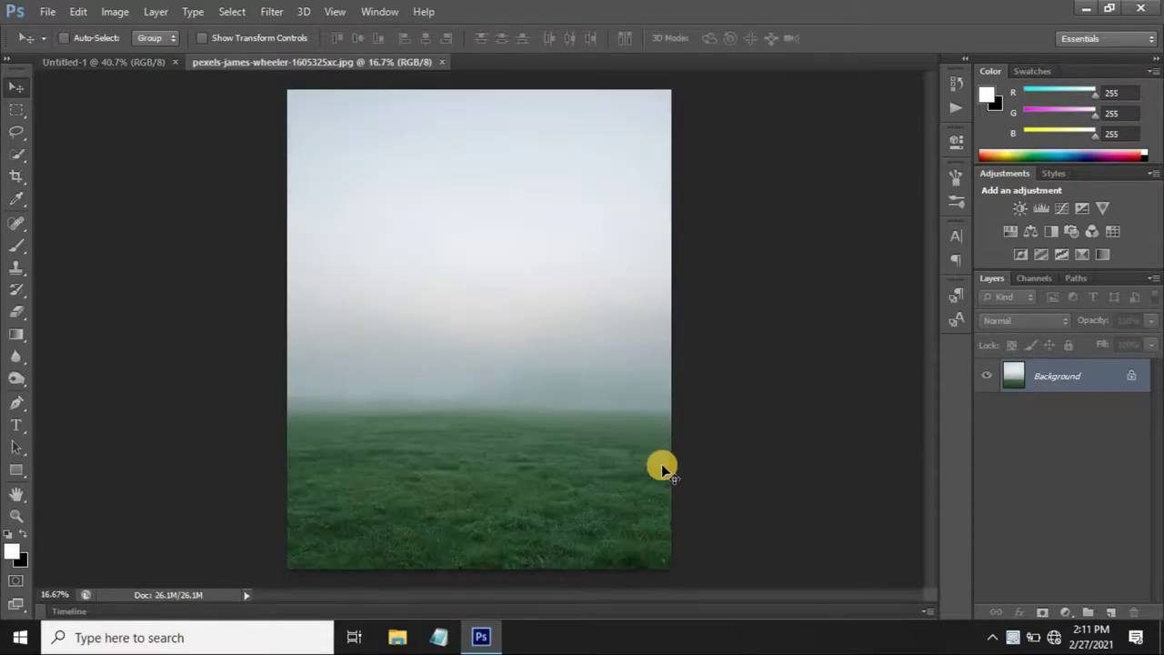
mouse_move(509, 202)
mouse_down()
mouse_move(82, 57)
mouse_move(346, 238)
mouse_up()
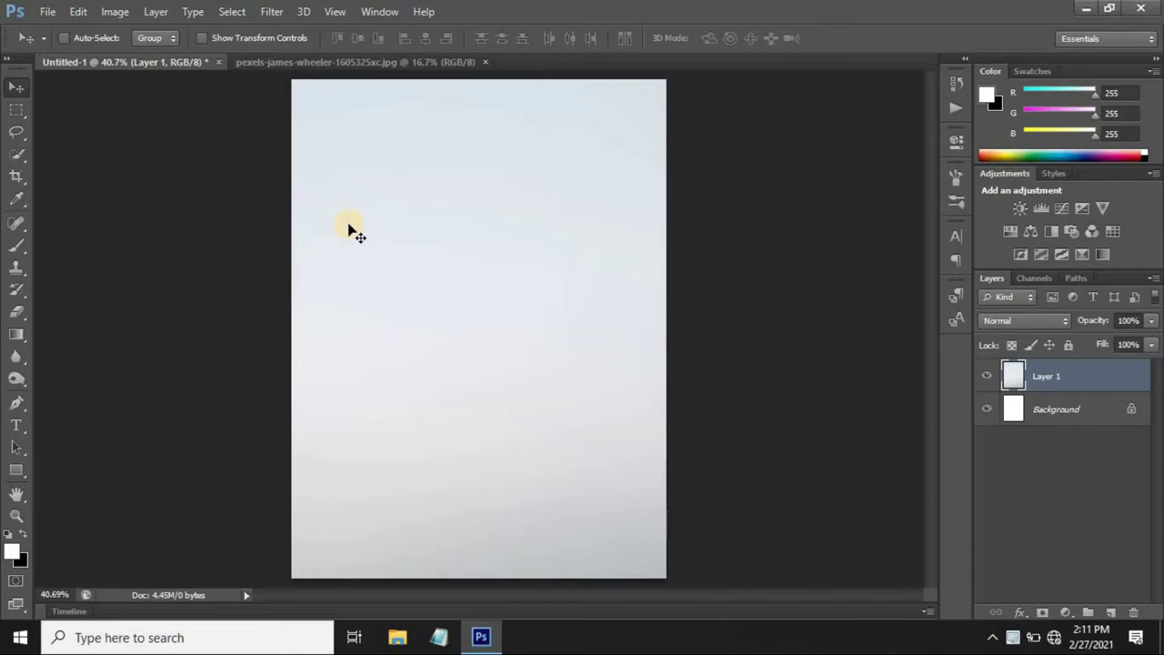
Step: Scale the field photo down to about 45% so it fills the canvas
key(ctrl+t)
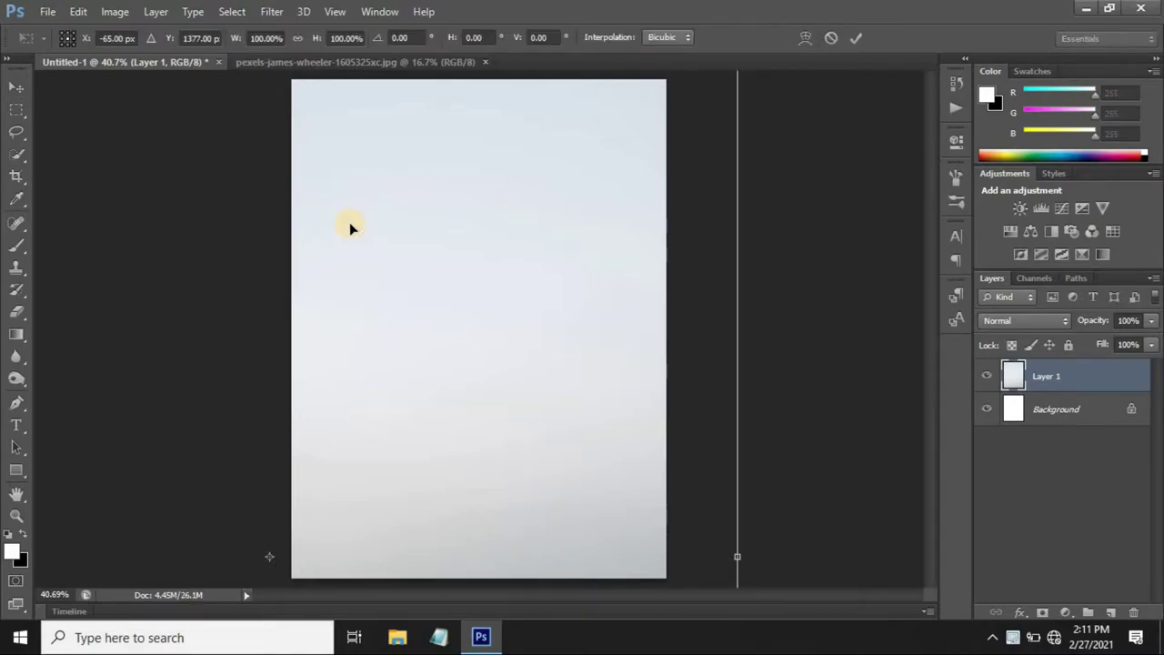
key(ctrl+minus)
key(ctrl+minus)
key(ctrl+minus)
key(ctrl+minus)
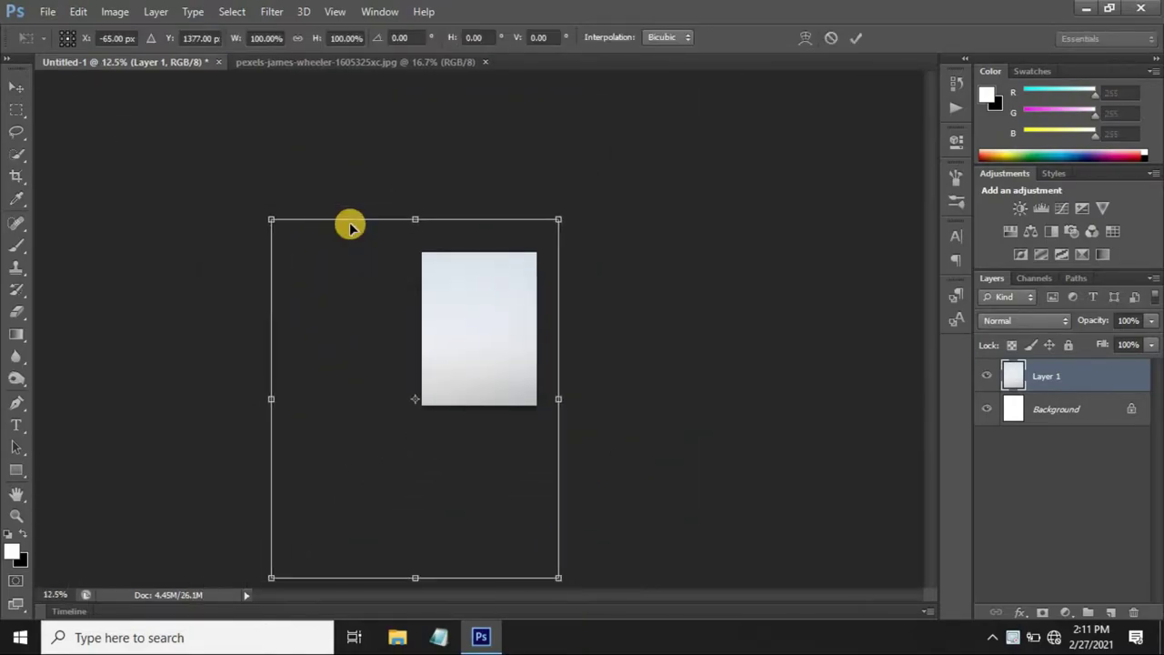
drag(487, 366, 546, 297)
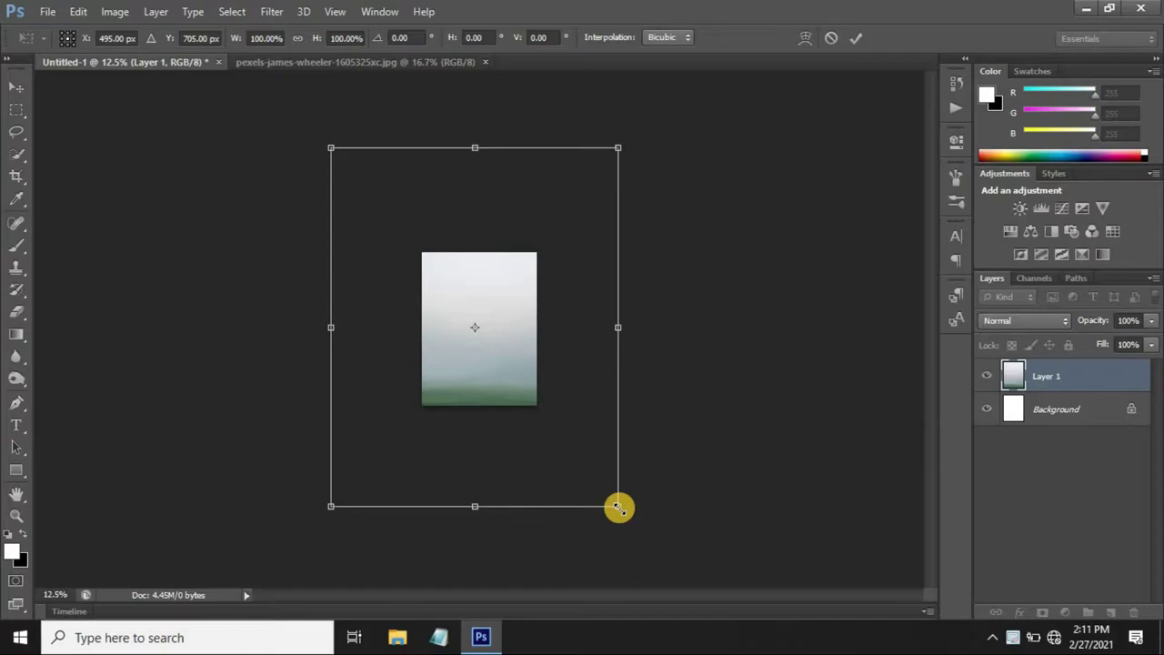
drag(617, 506, 542, 412)
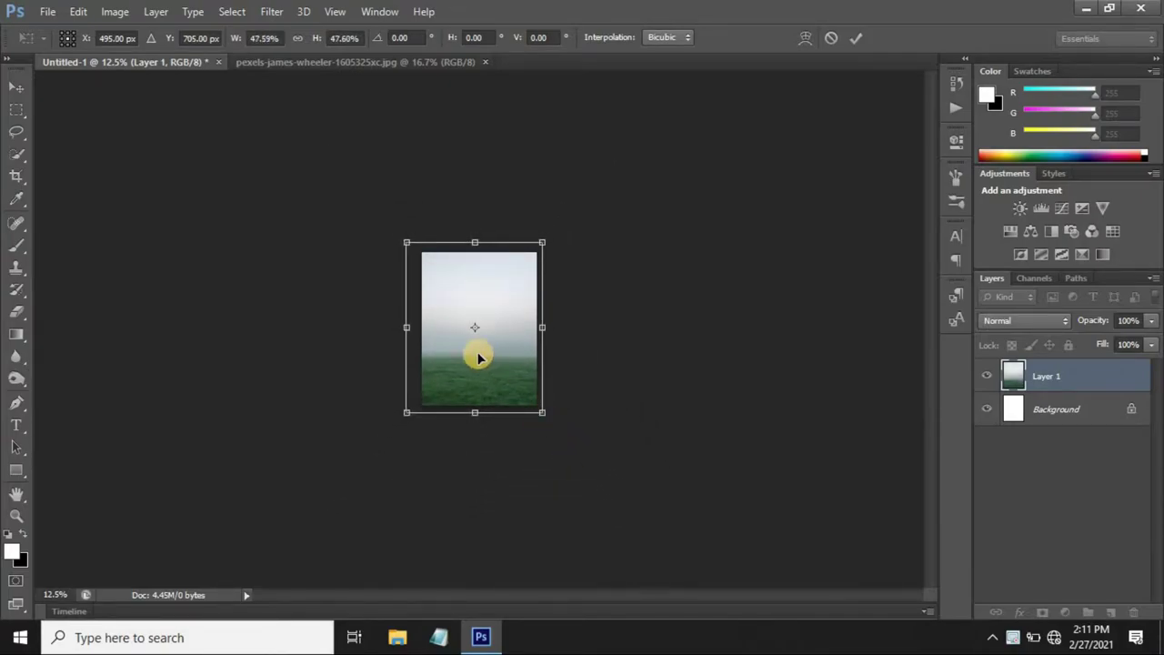
drag(479, 357, 485, 357)
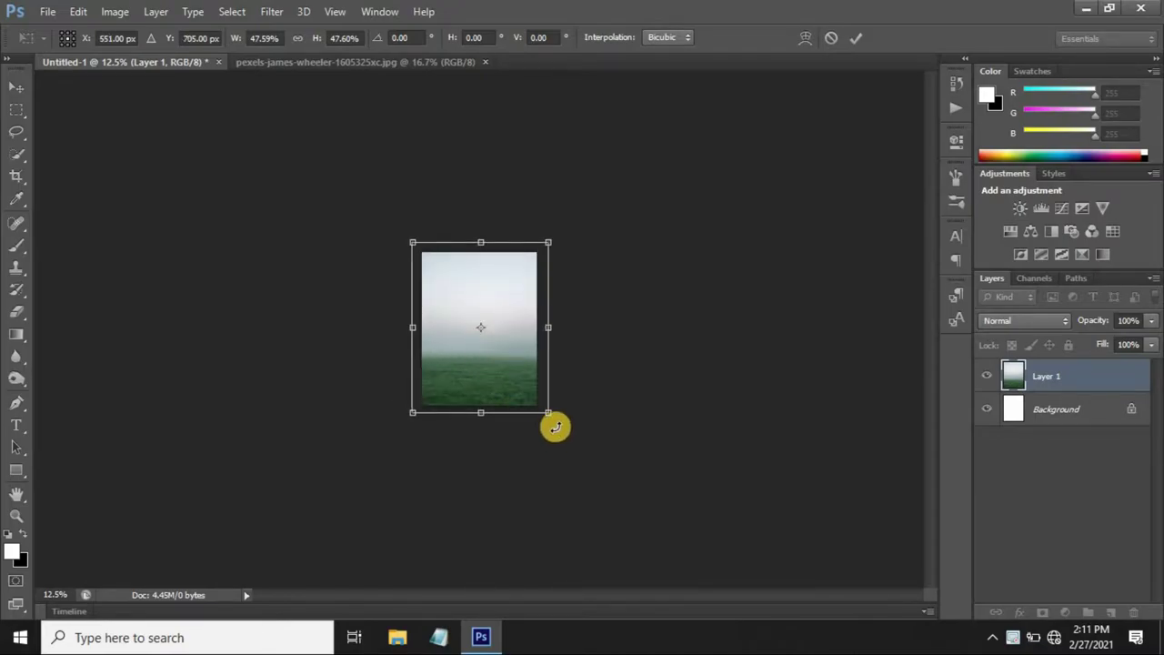
drag(548, 412, 542, 411)
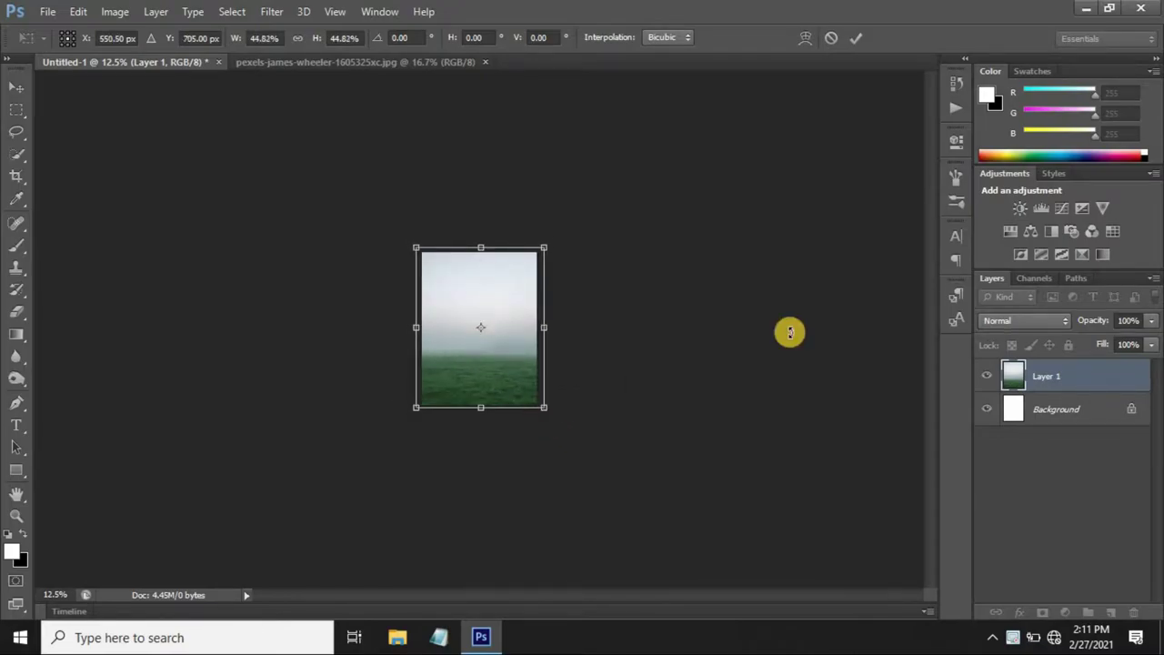
key(Return)
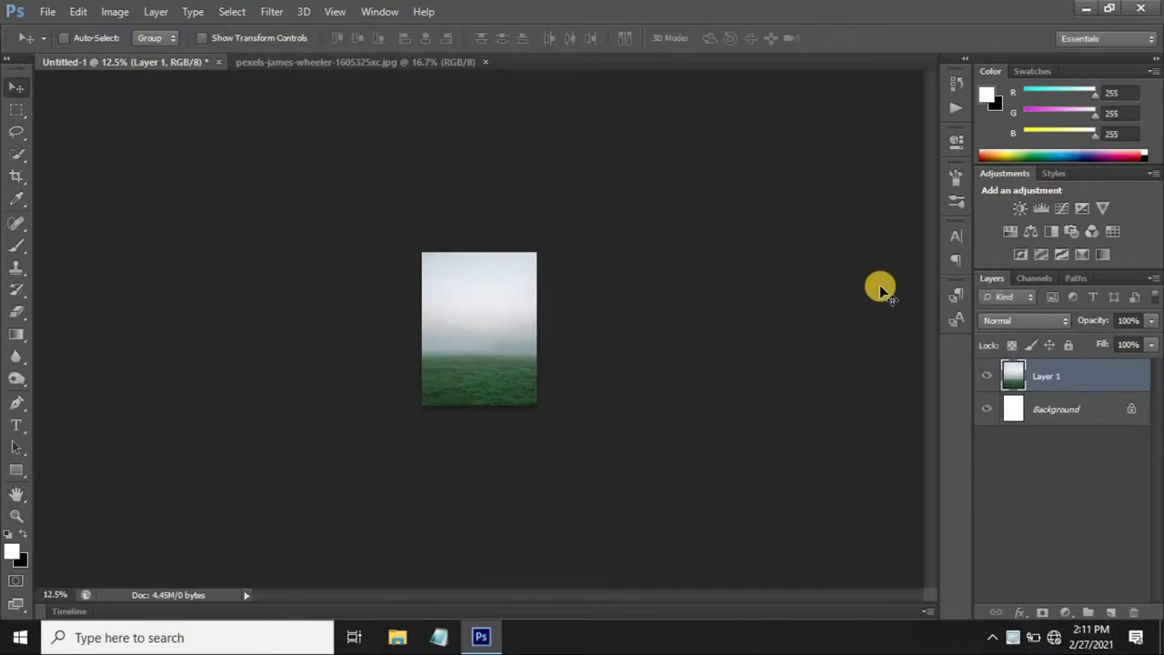
Step: Create Layer 1 copy and darken it with a Levels black input of 50
key(ctrl+0)
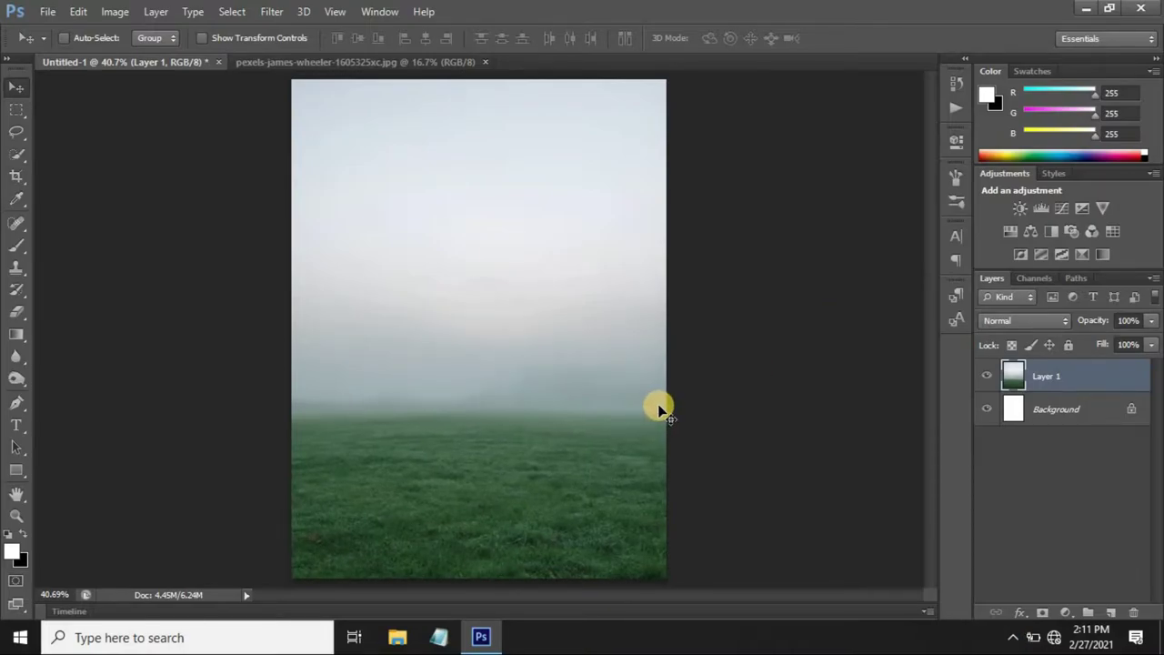
key(ctrl+j)
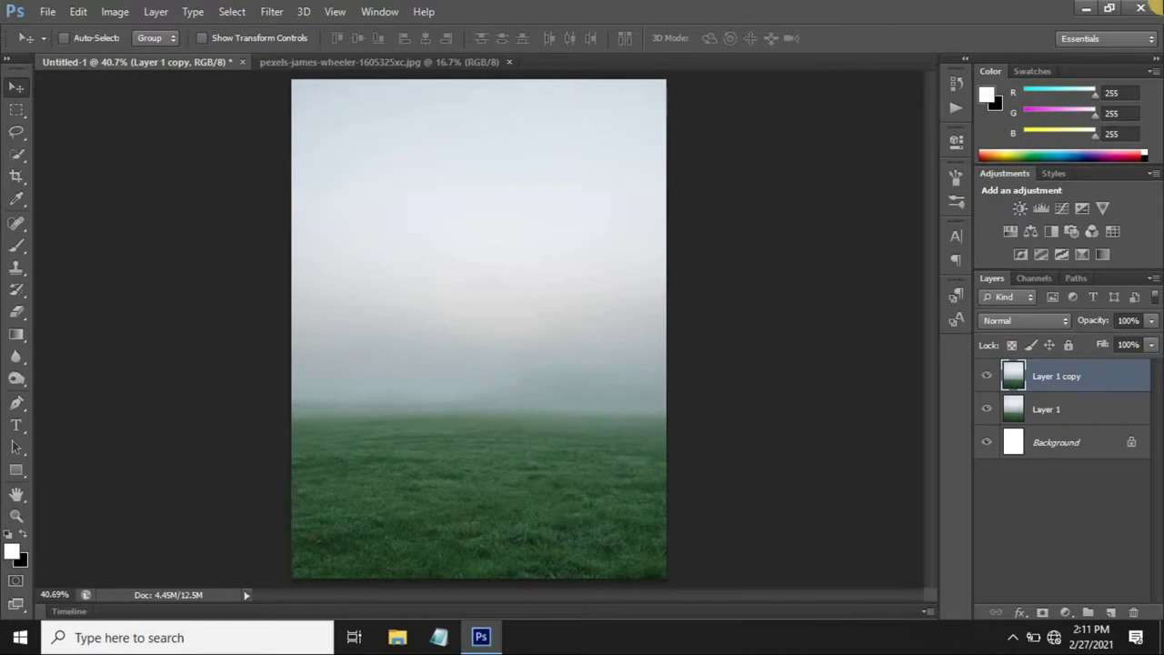
click(114, 10)
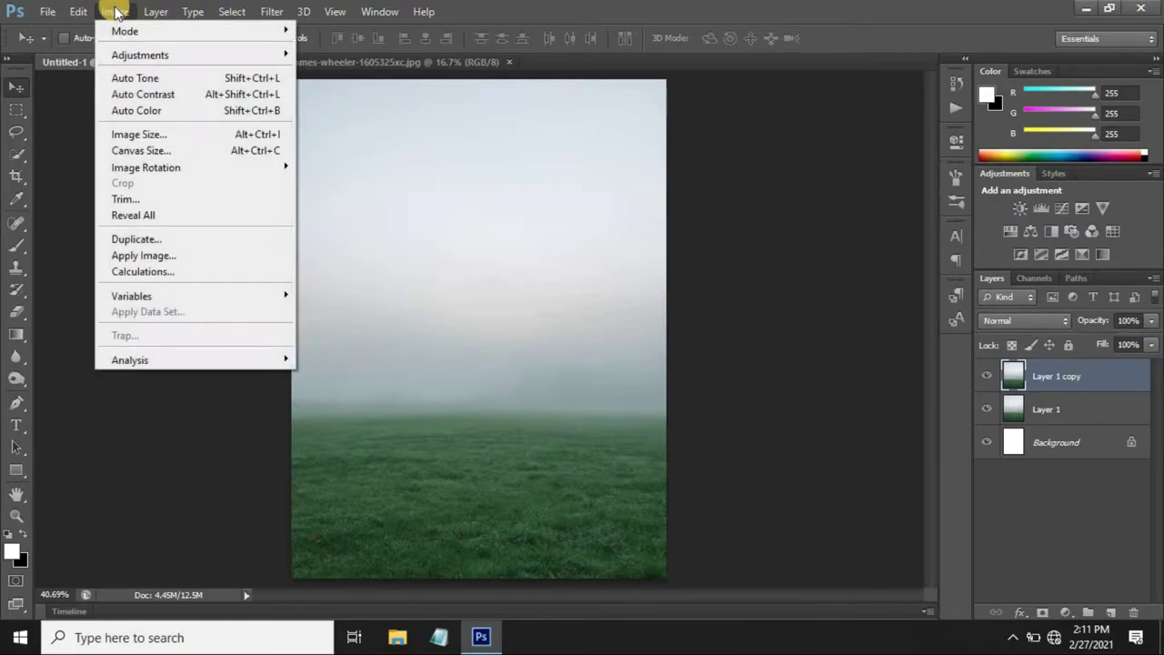
mouse_move(140, 55)
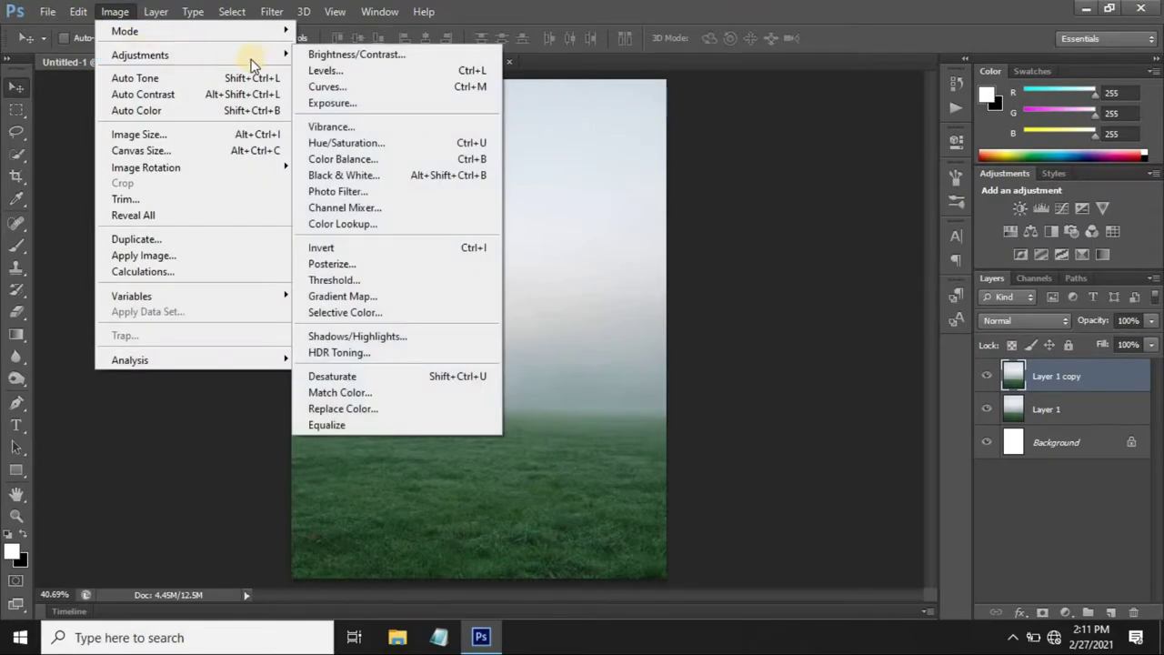
click(353, 71)
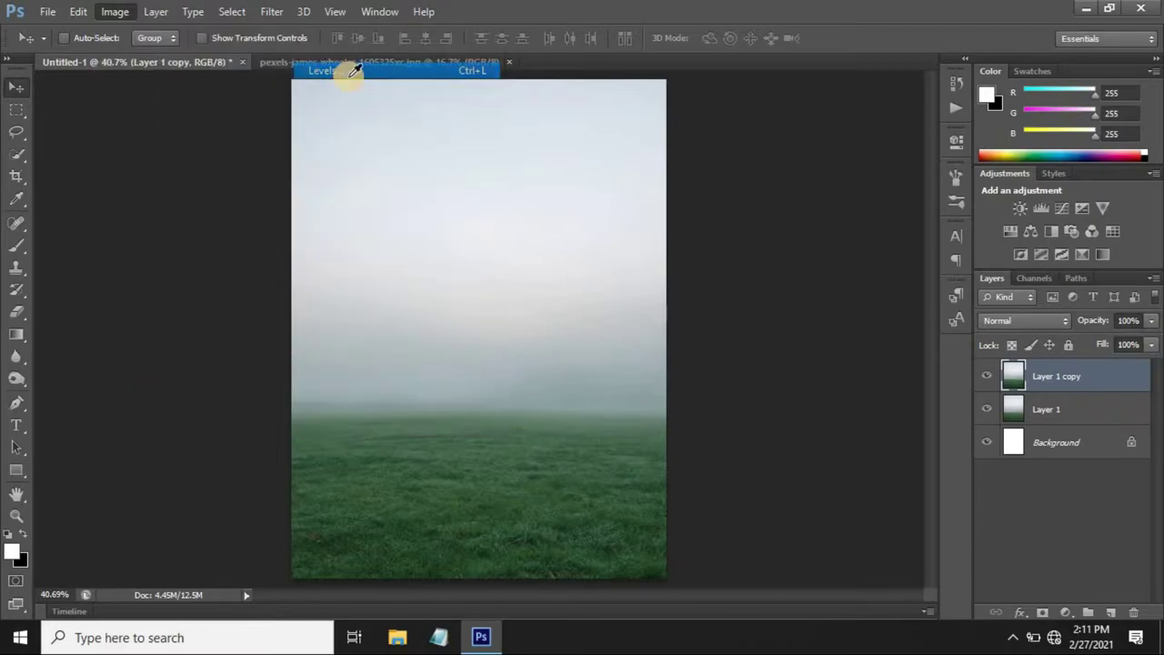
click(837, 294)
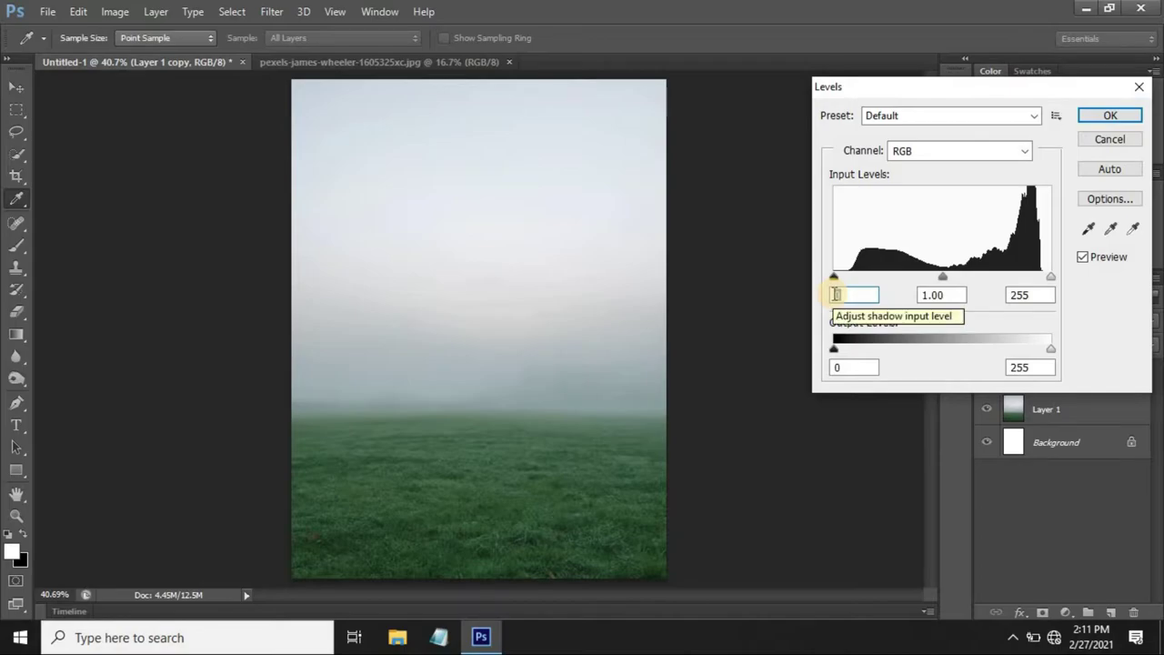
text(50)
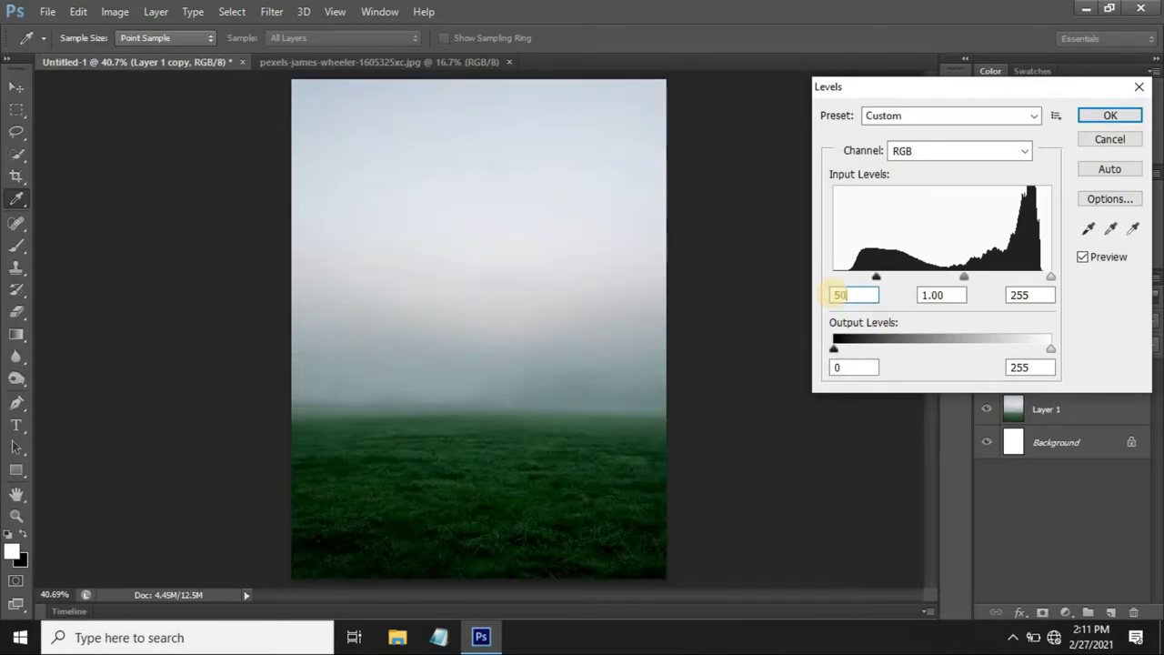
click(1109, 116)
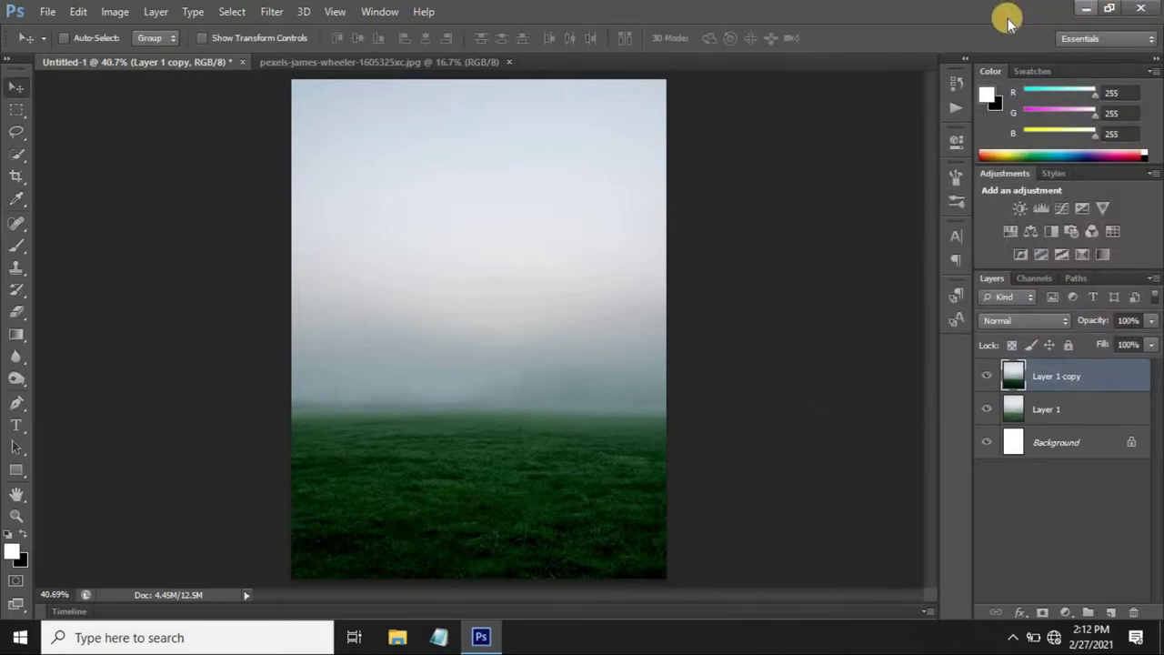
Step: Apply Brightness/Contrast to Layer 1 copy with brightness -10 and contrast 10
click(113, 13)
mouse_move(141, 55)
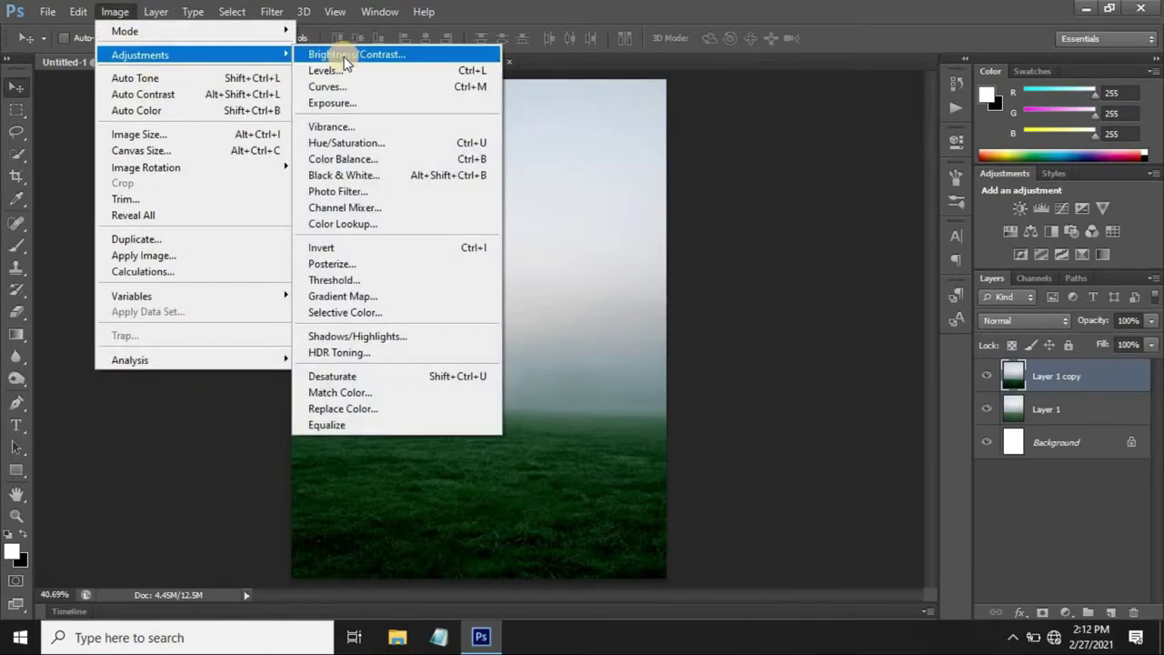
click(343, 57)
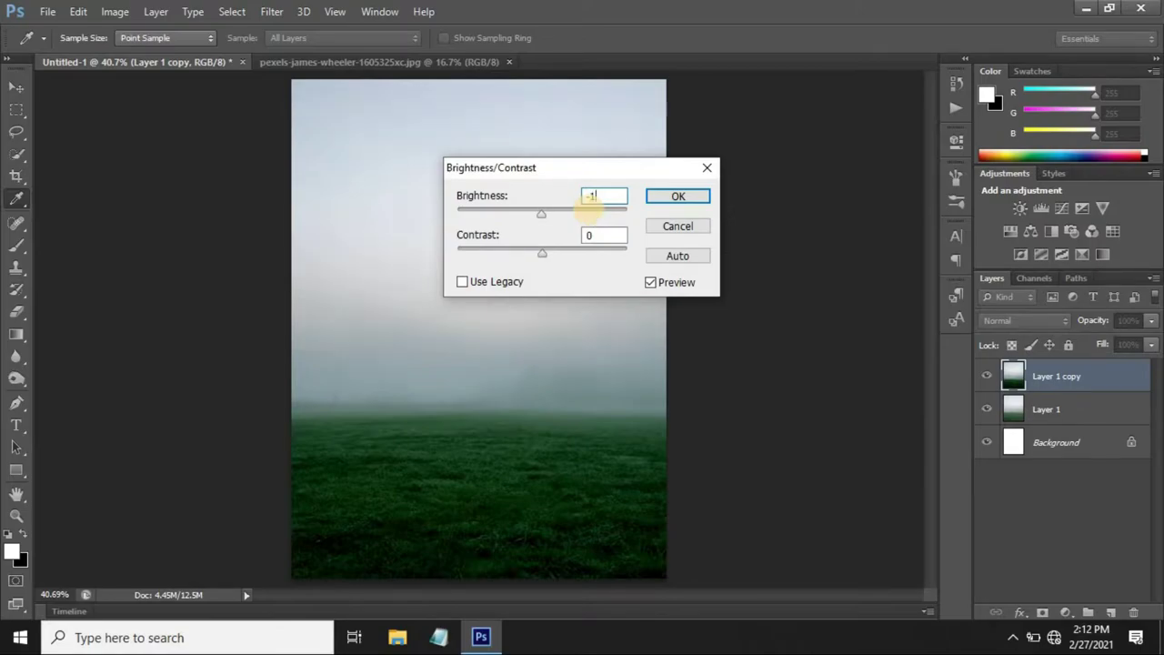
text(0)
drag(609, 237, 580, 235)
text(10)
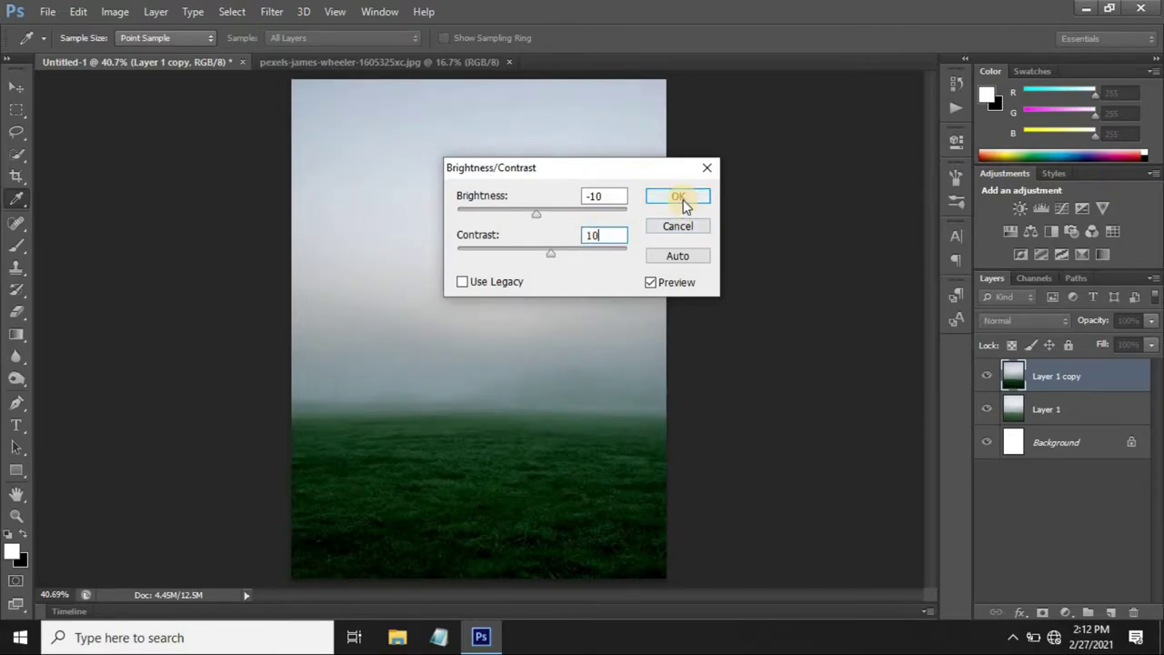
click(680, 198)
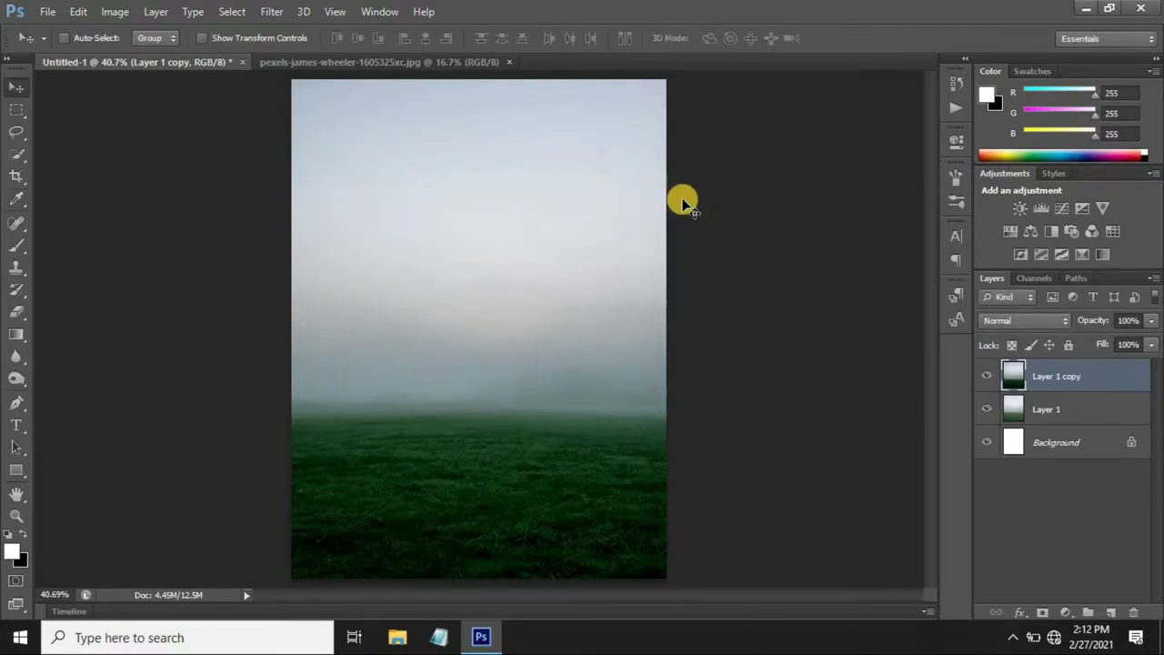
Step: Close the original field photo, open the book stacks image and select its leftmost stack
click(513, 62)
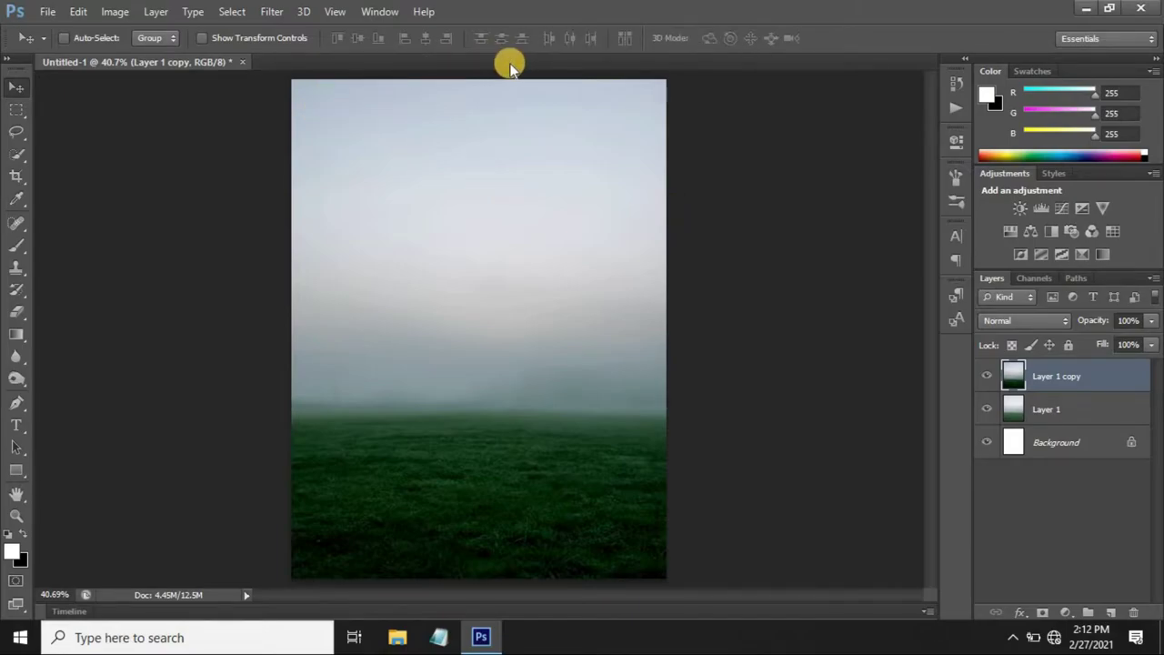
click(47, 12)
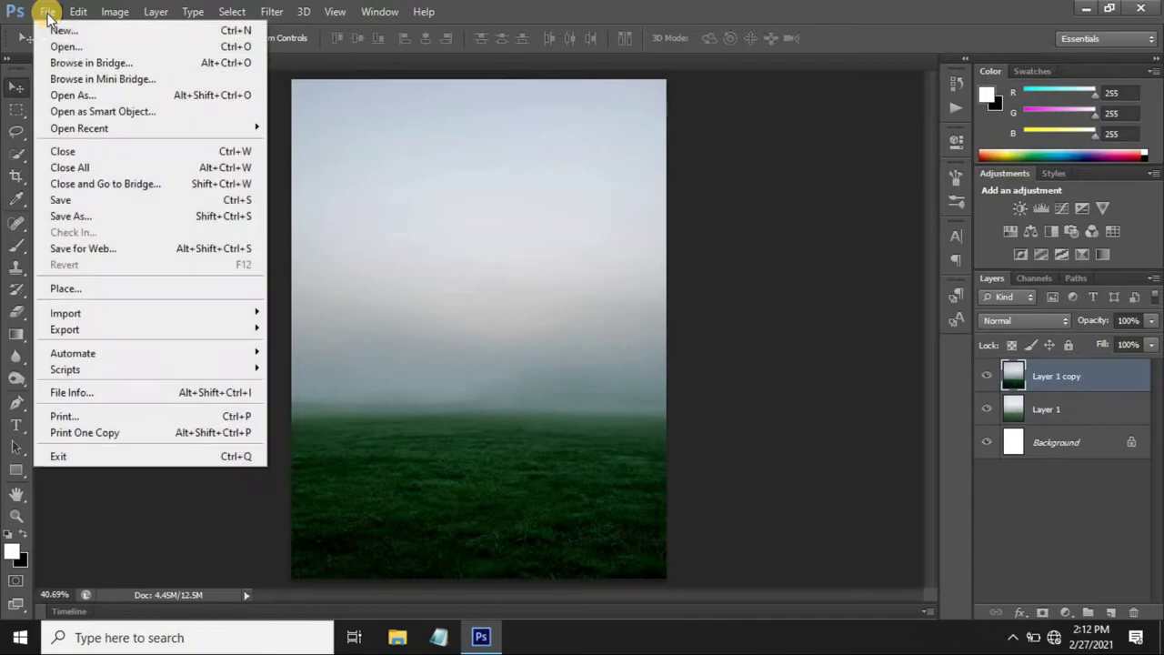
click(64, 47)
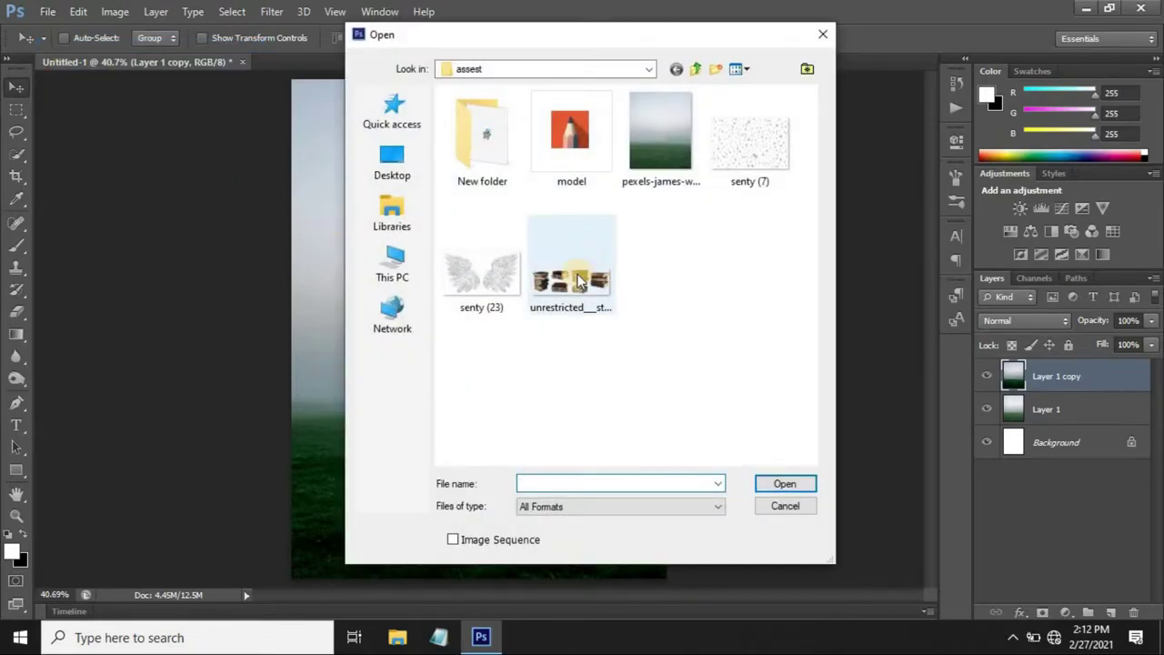
click(571, 277)
click(782, 482)
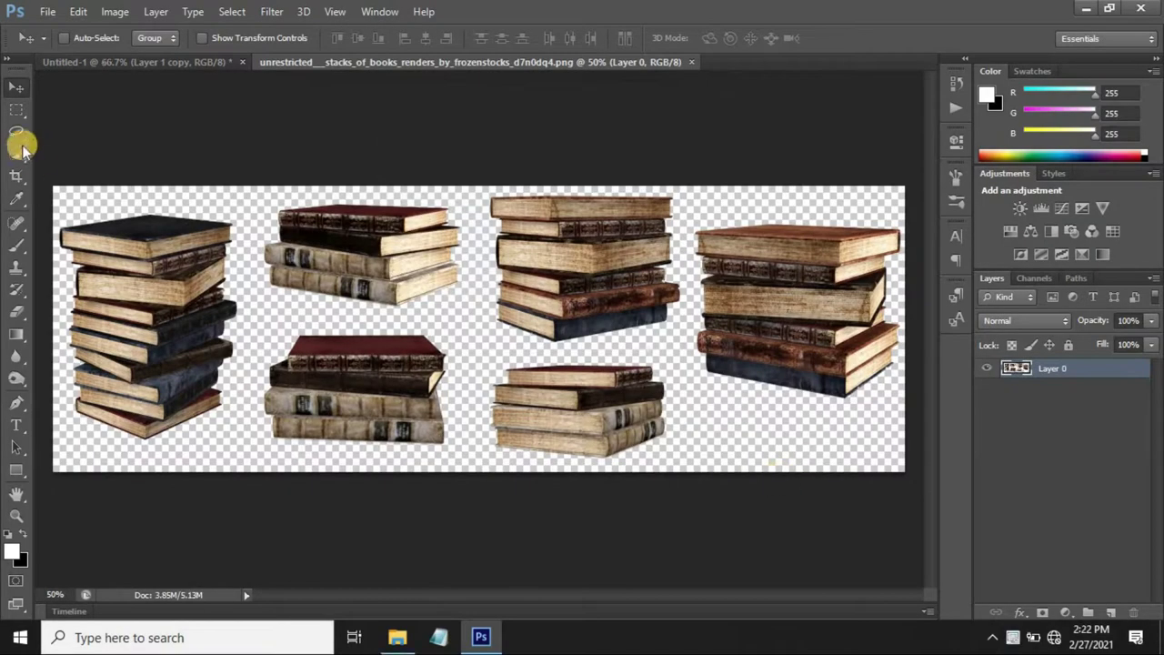
click(17, 152)
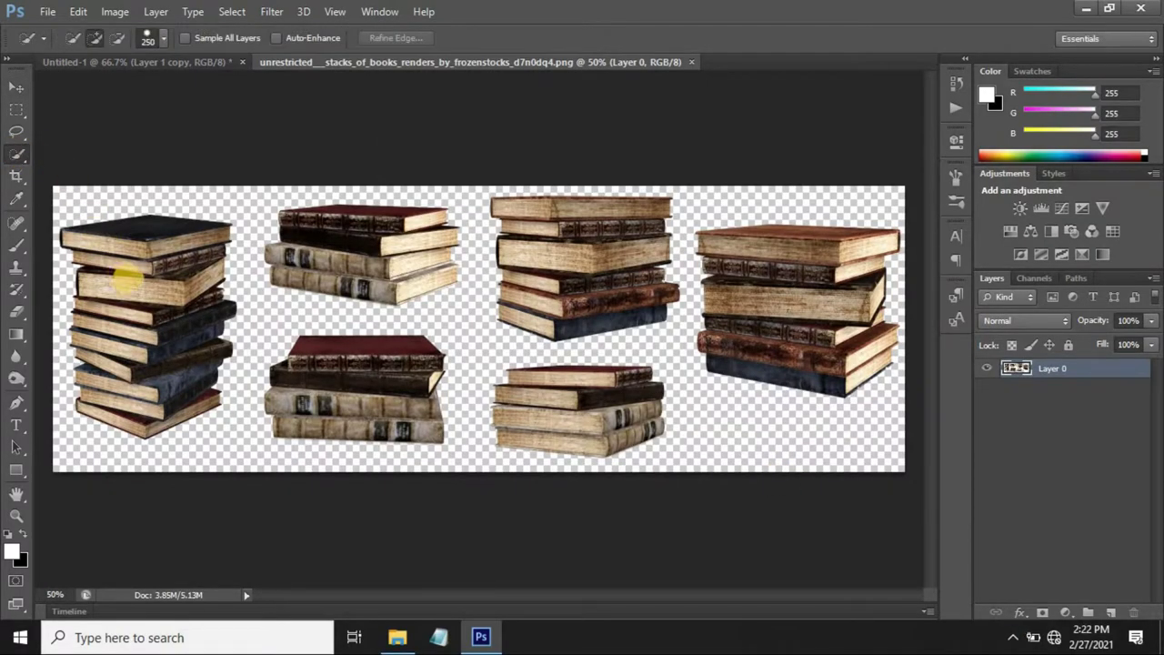
mouse_move(127, 282)
mouse_down()
mouse_move(141, 344)
mouse_move(106, 63)
mouse_move(246, 357)
mouse_move(305, 422)
mouse_up()
click(16, 86)
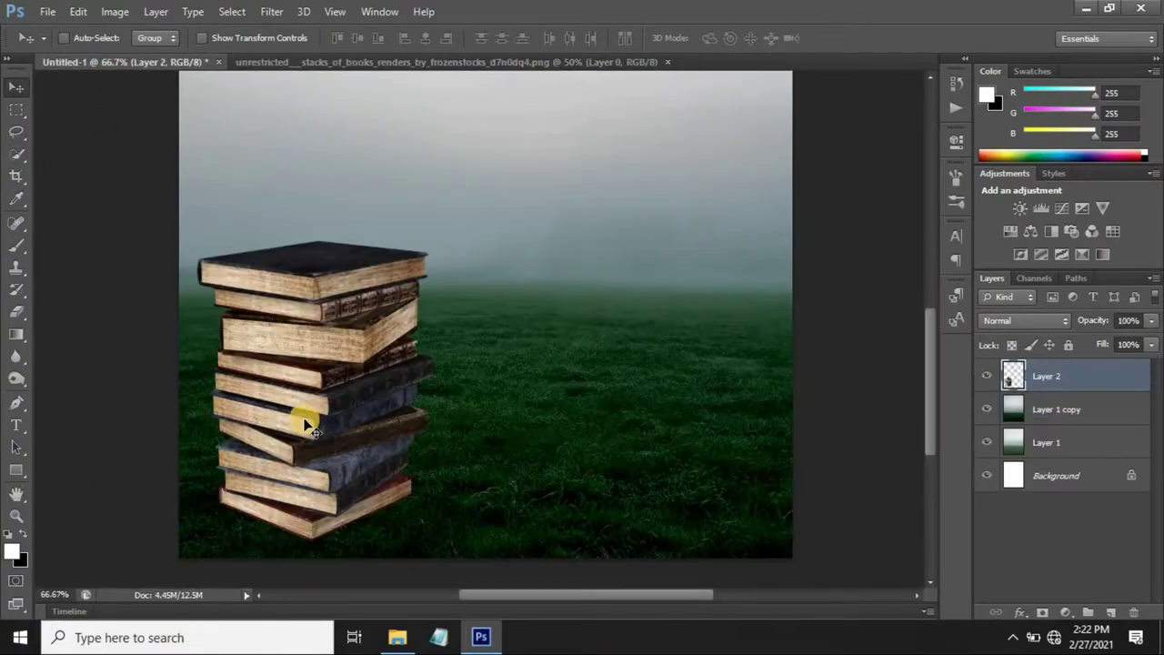
Step: Scale the book stack to about 45% and set it at the field's lower left
key(ctrl+t)
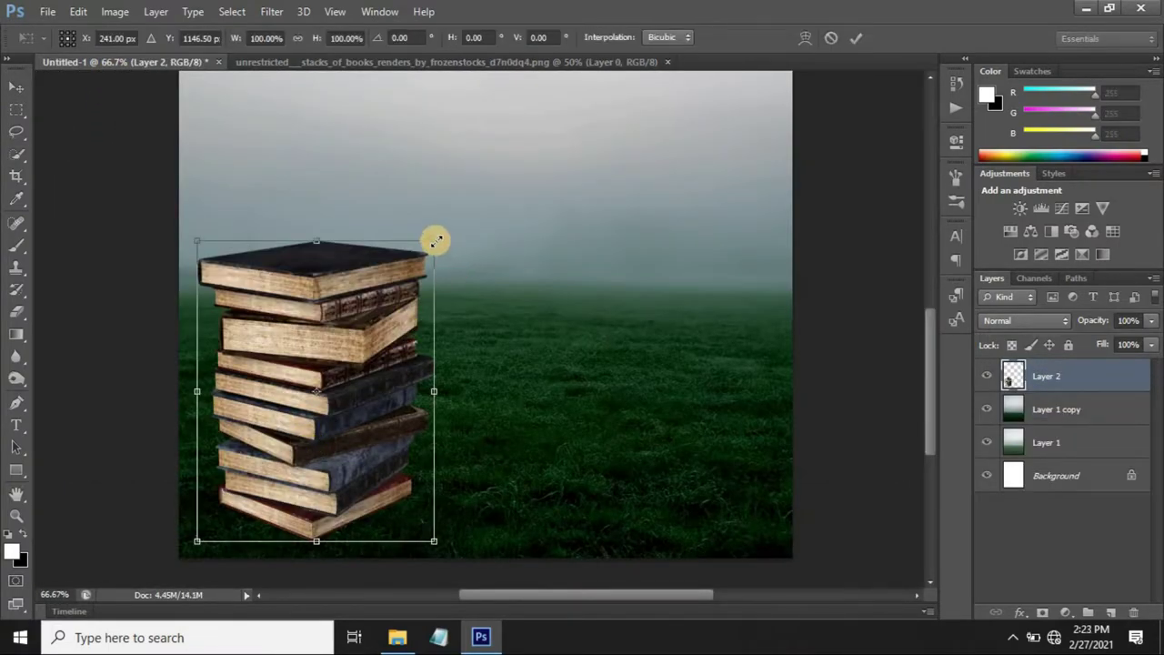
drag(436, 241, 369, 324)
drag(324, 423, 278, 513)
key(Return)
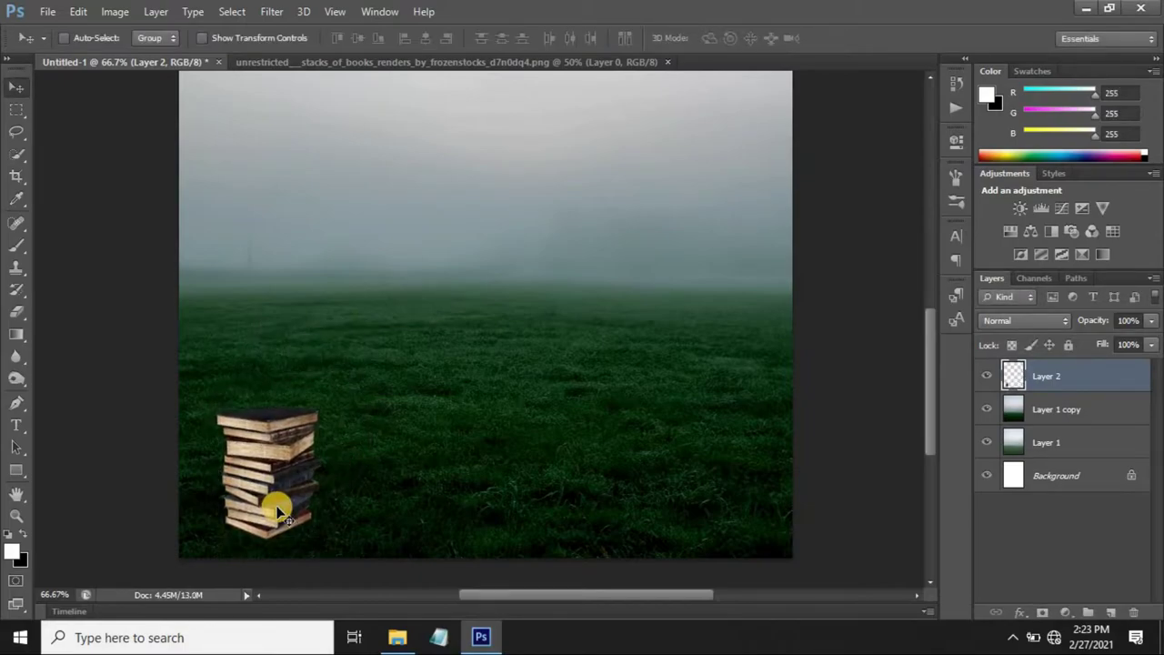
scroll(278, 513, up, 1)
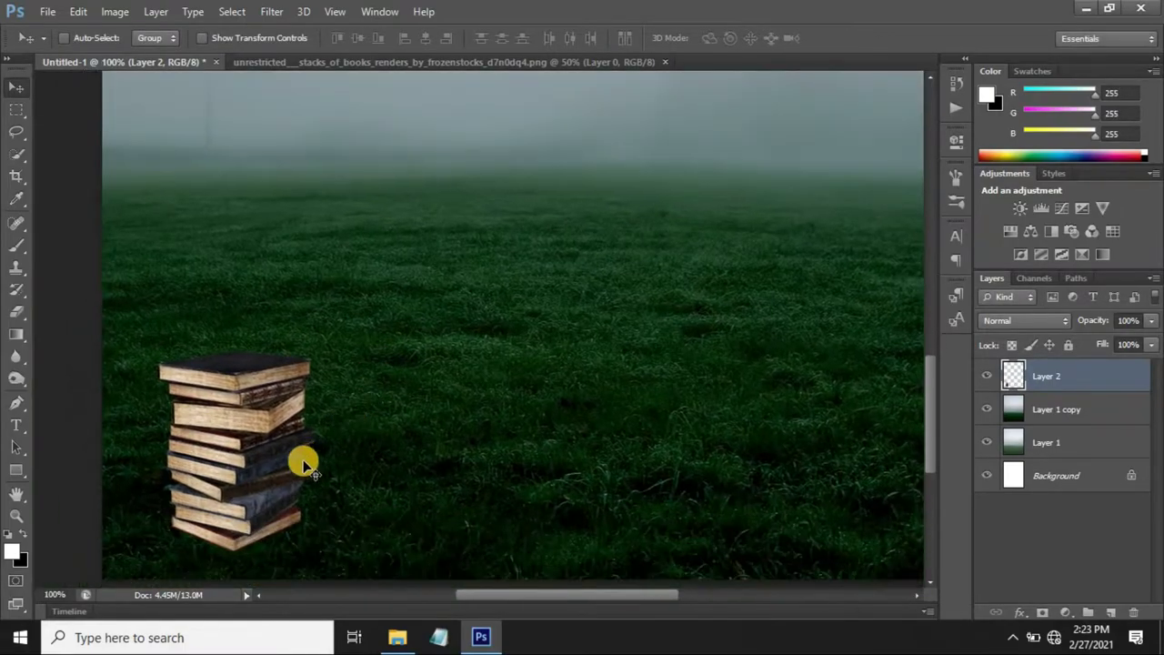
drag(304, 462, 262, 466)
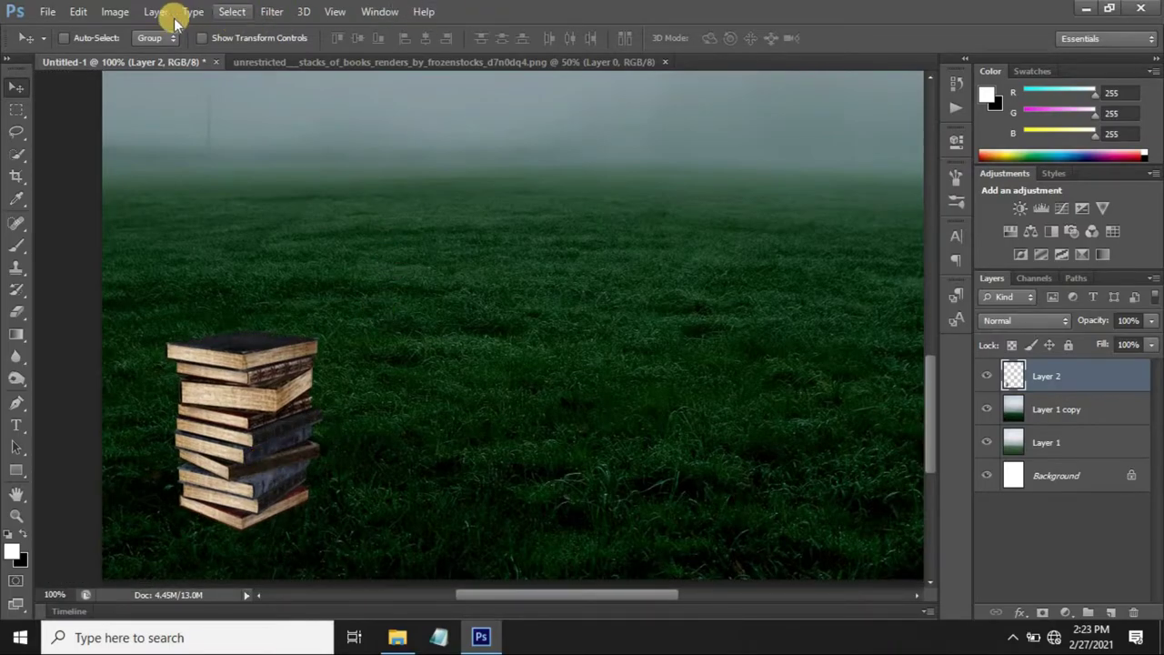
Step: Darken the book stack with Brightness/Contrast at brightness -56 and contrast 20
click(116, 12)
mouse_move(140, 54)
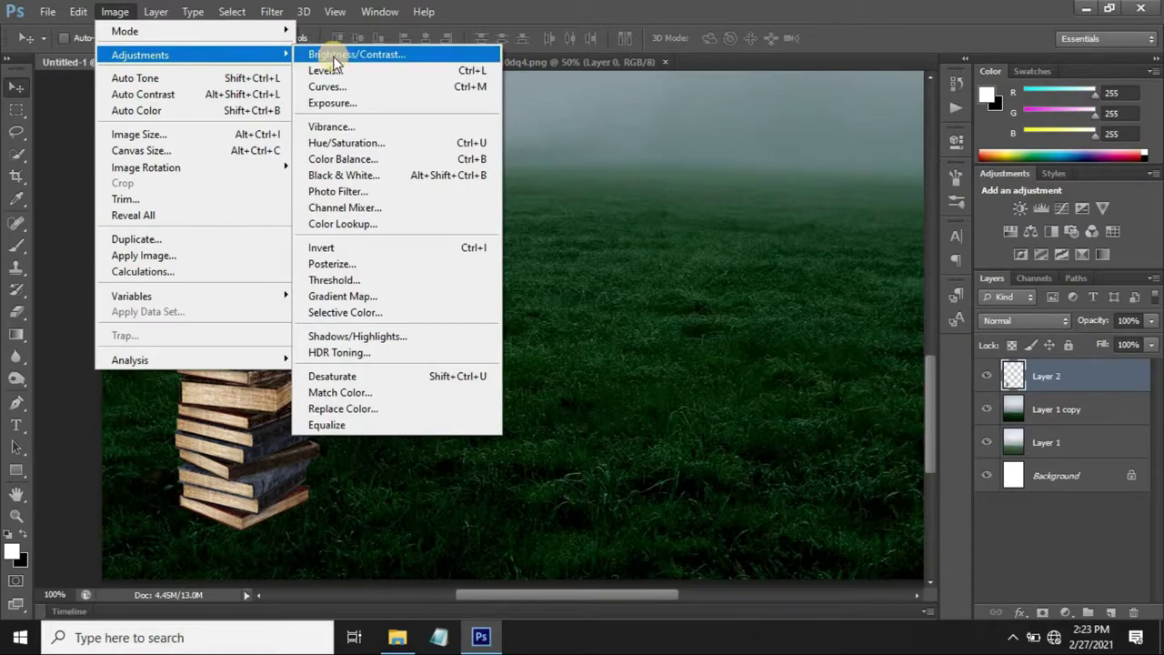
click(337, 57)
mouse_move(543, 214)
mouse_down()
mouse_move(515, 221)
mouse_move(568, 254)
mouse_up()
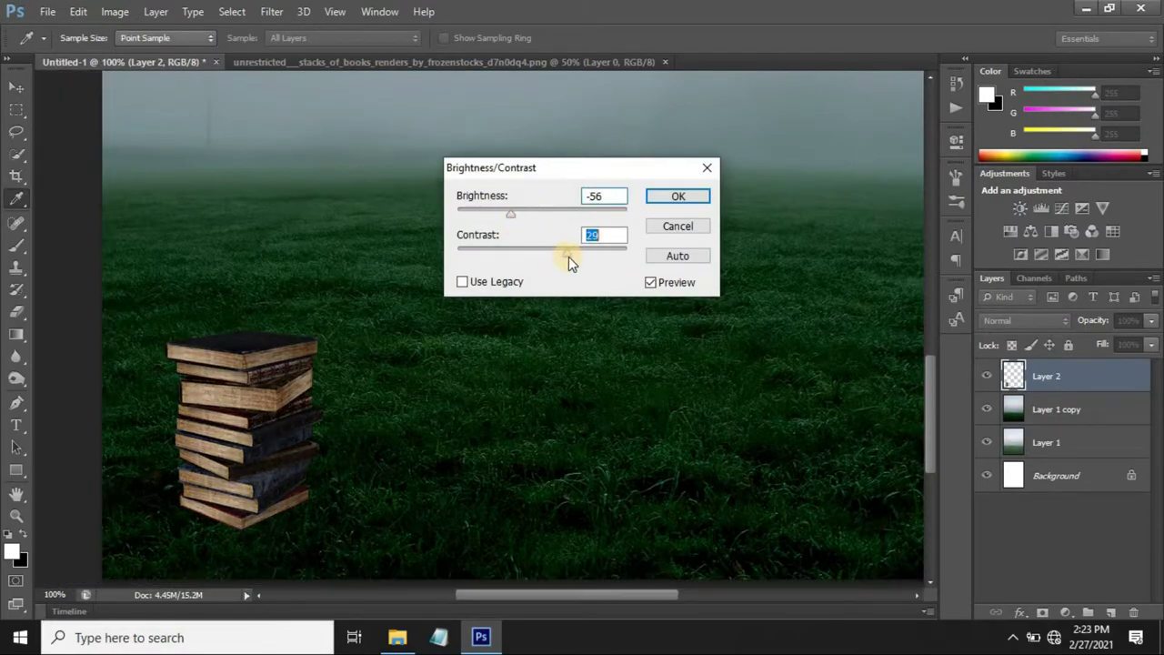
click(670, 200)
Step: Enlarge the book stack to about 128%, then return to the book stacks image
key(v)
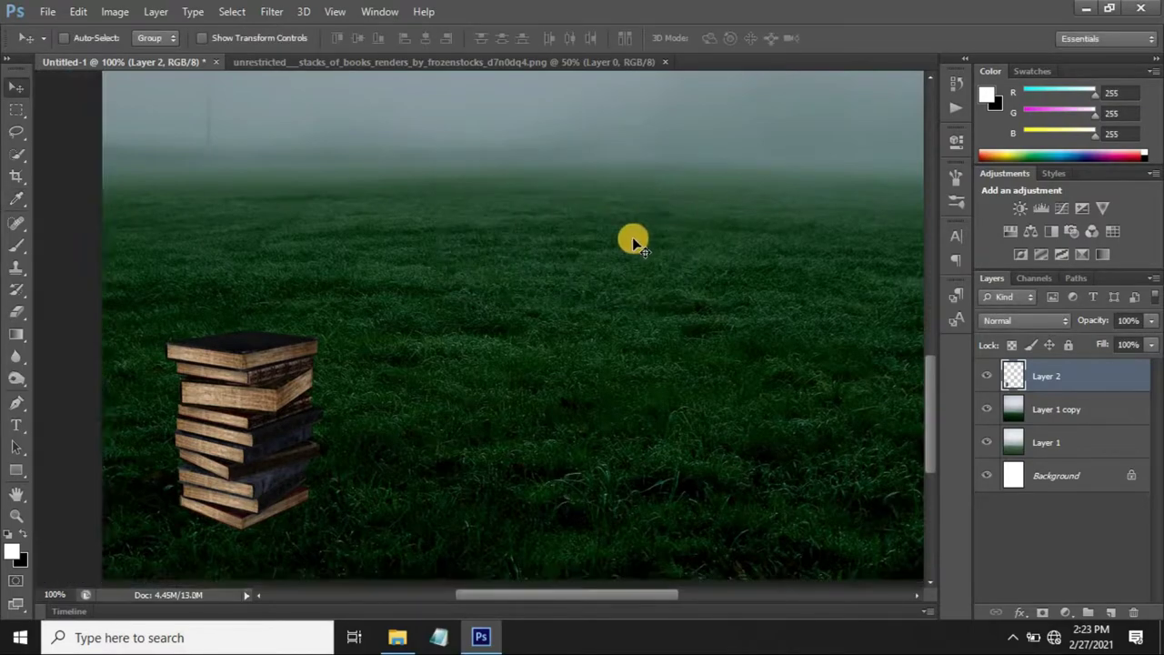
key(ctrl+minus)
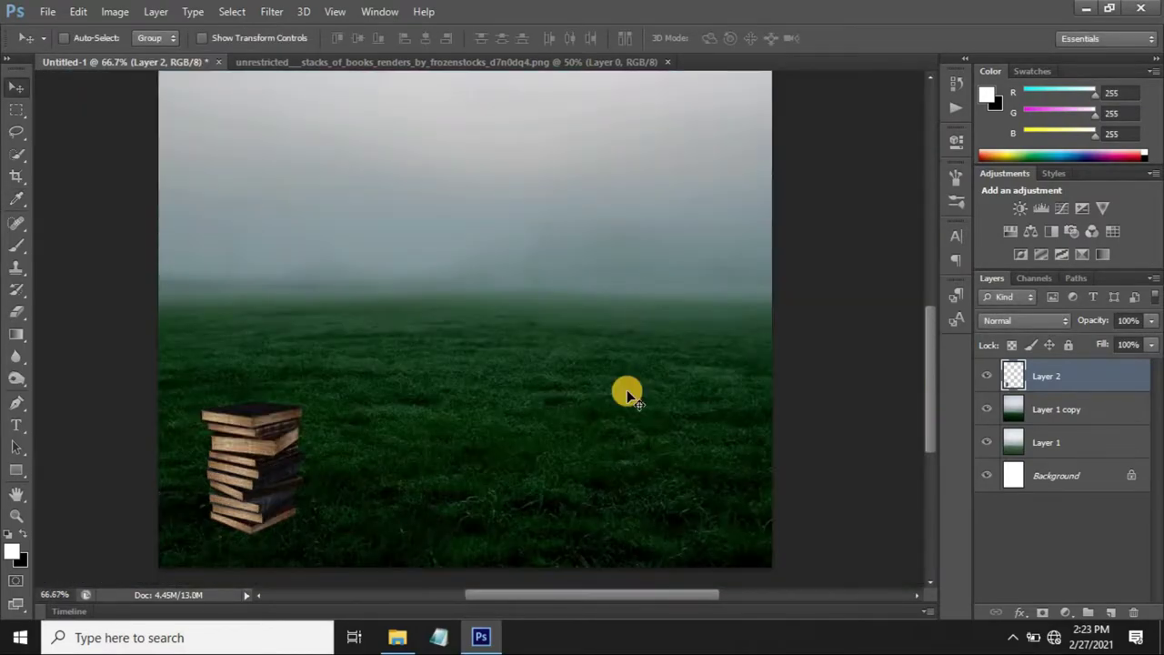
key(ctrl+t)
drag(310, 536, 327, 548)
drag(283, 518, 302, 518)
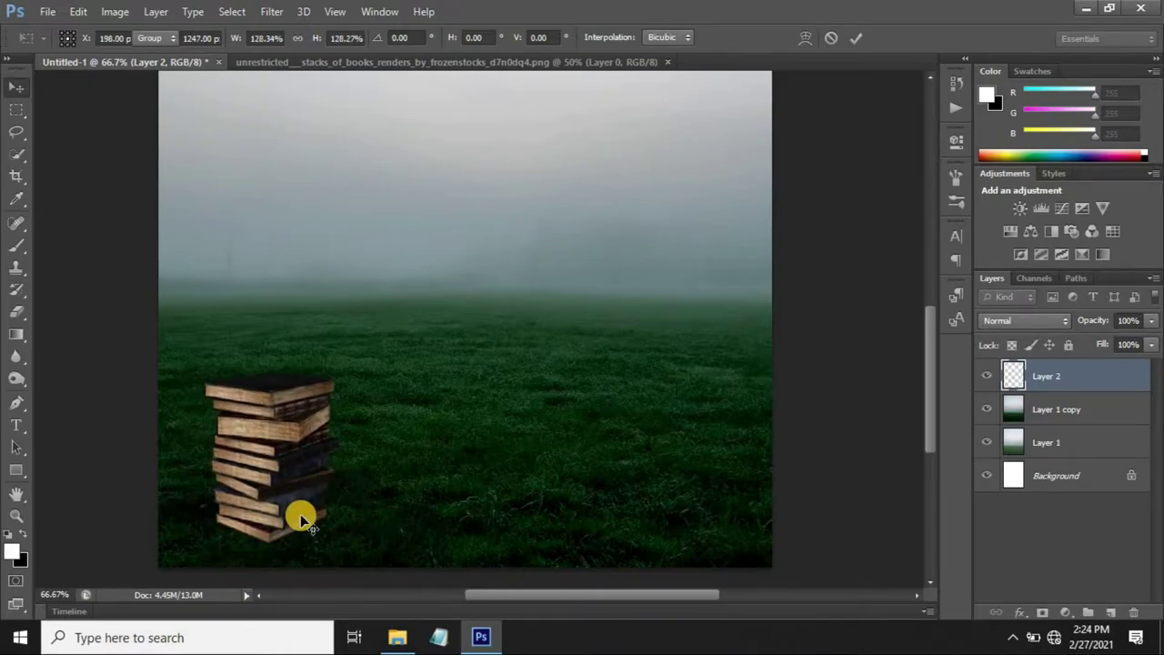
key(Return)
key(ctrl+minus)
click(370, 63)
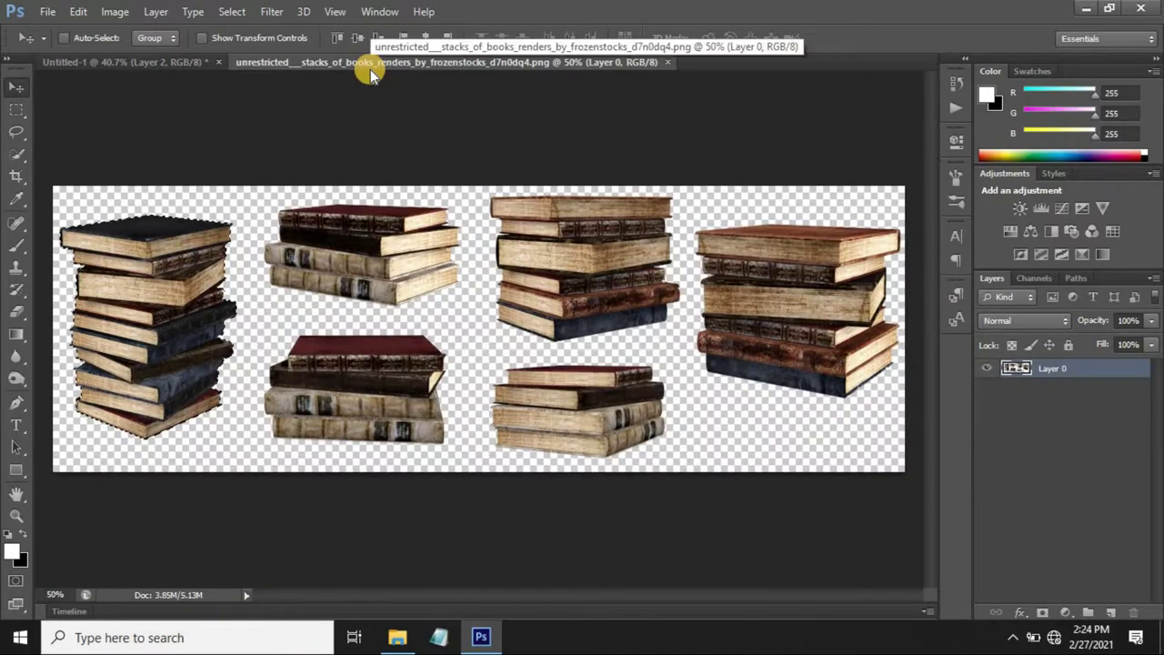
Step: Select the right-hand book stack in the source image and drag it into the composite
click(17, 154)
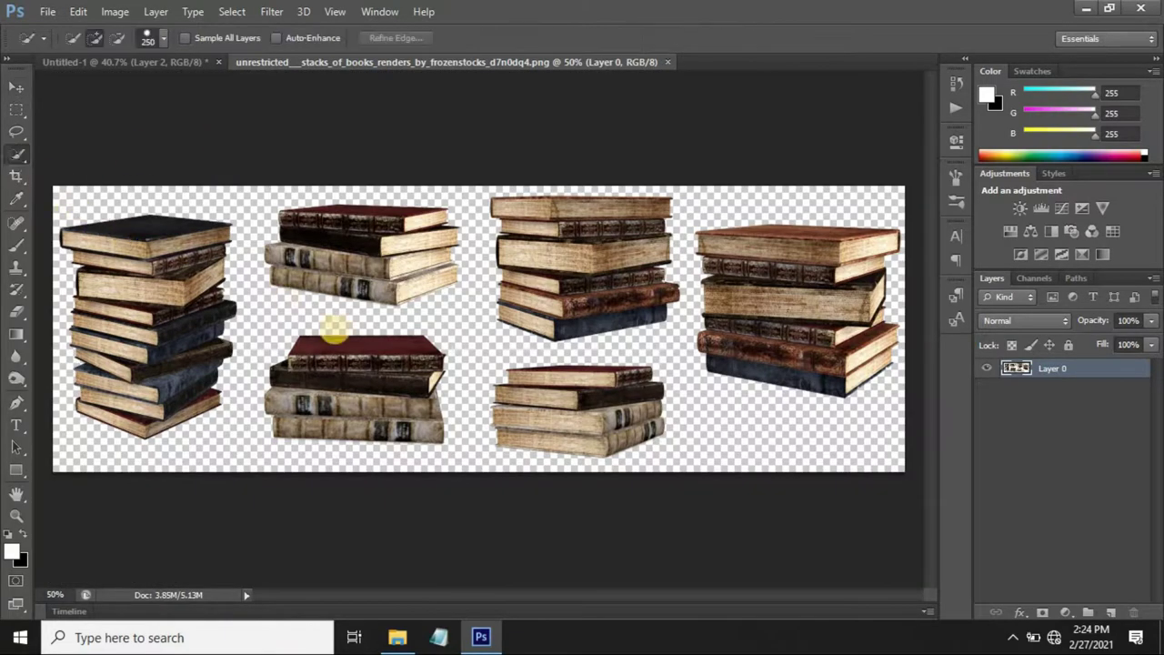
drag(761, 294, 833, 333)
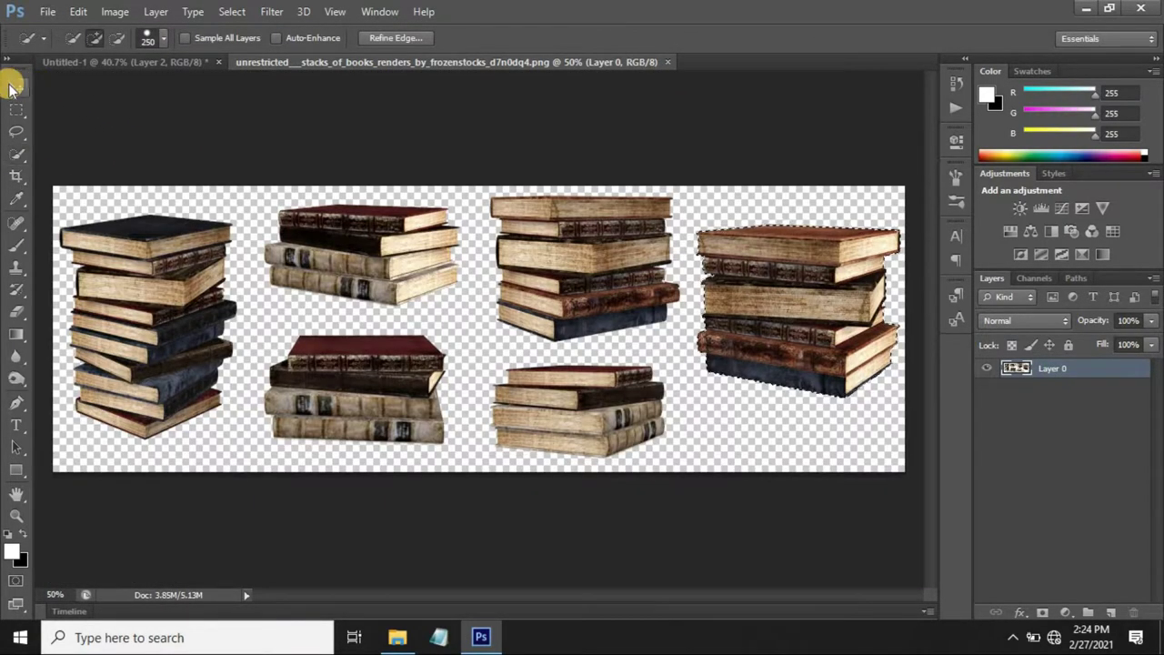
click(16, 87)
mouse_move(772, 291)
mouse_down()
mouse_move(110, 57)
mouse_move(527, 423)
mouse_up()
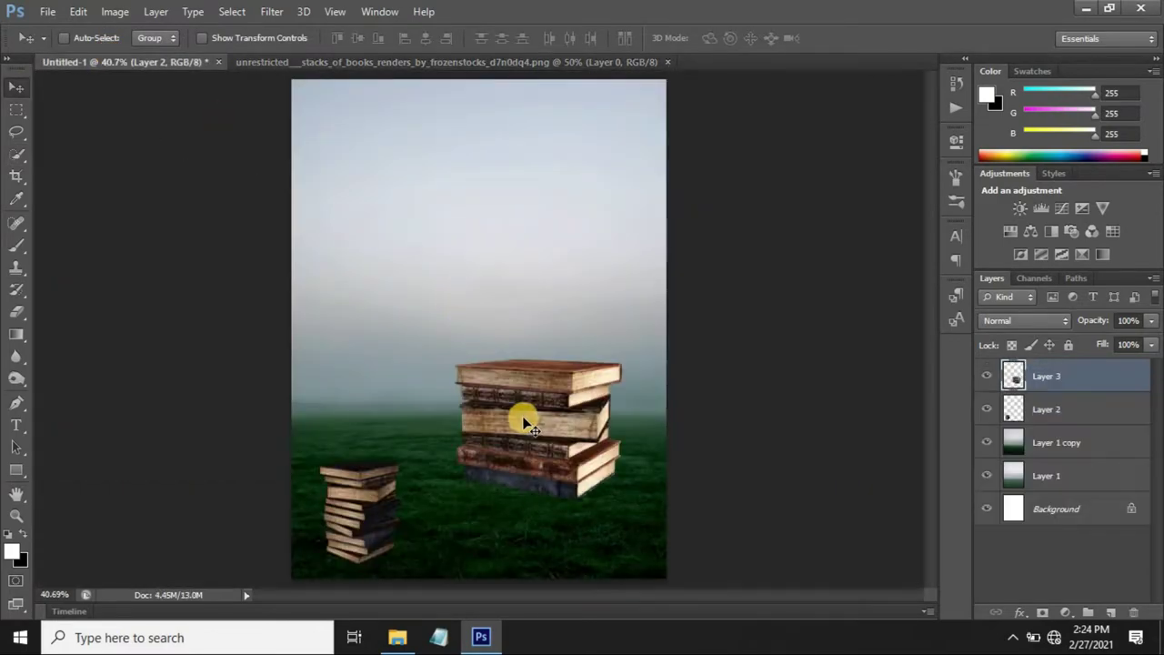
drag(558, 469, 560, 476)
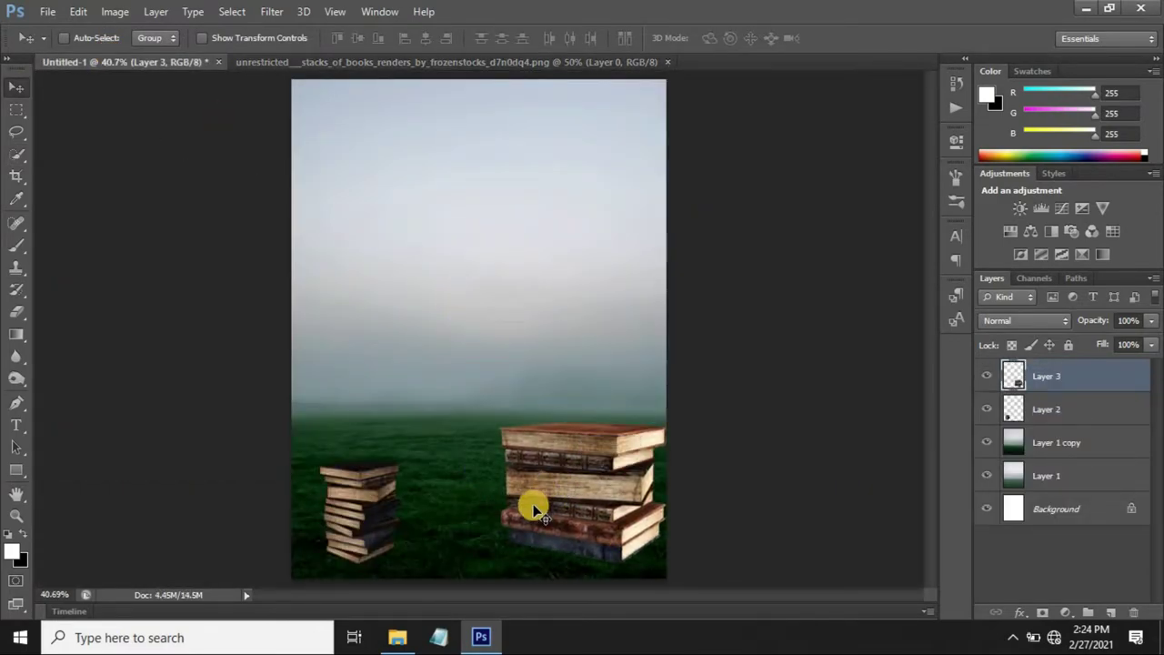
Step: Scale the new stack to about 55% and set it in the field's lower right
key(ctrl+t)
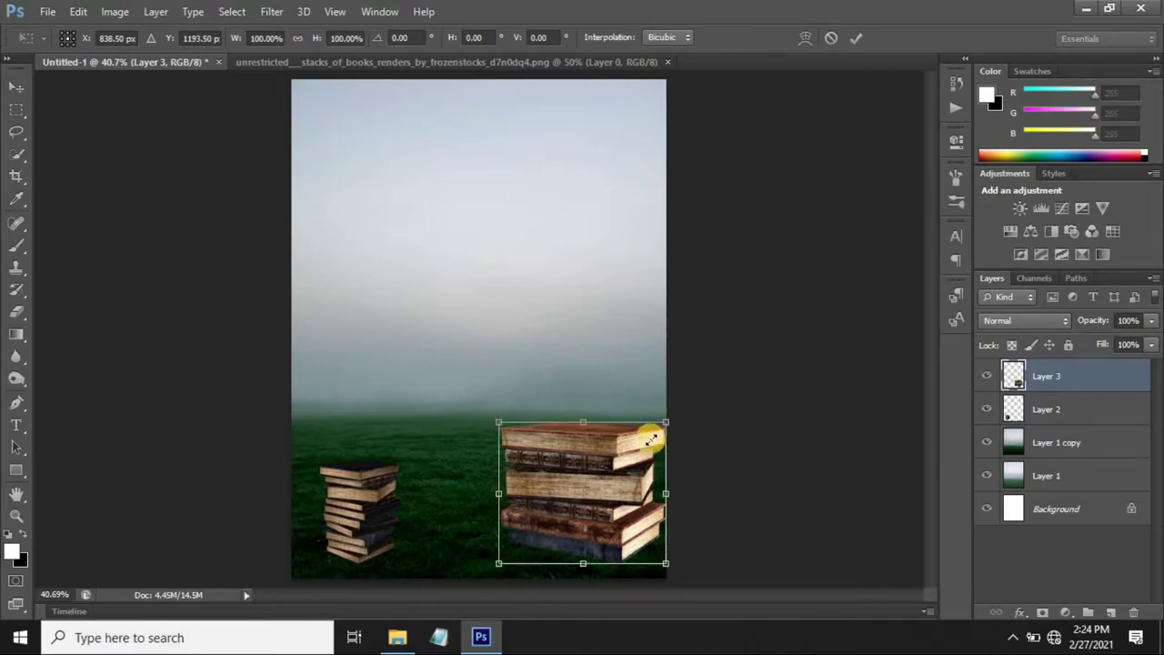
drag(668, 423, 633, 452)
drag(604, 516, 634, 562)
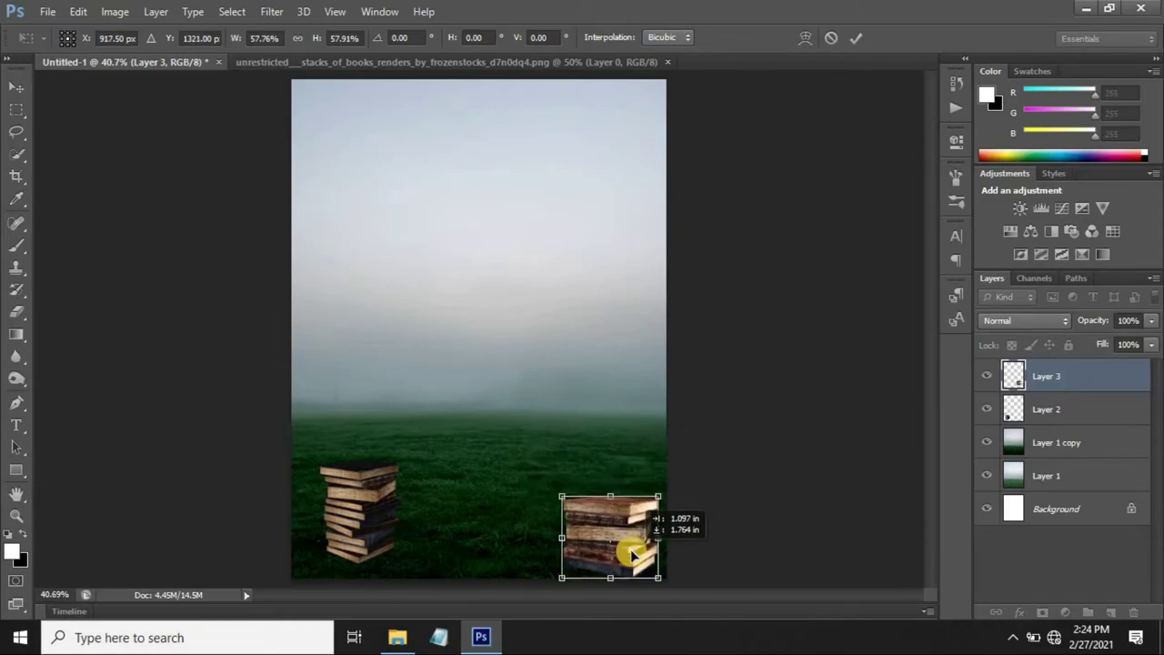
drag(660, 494, 649, 496)
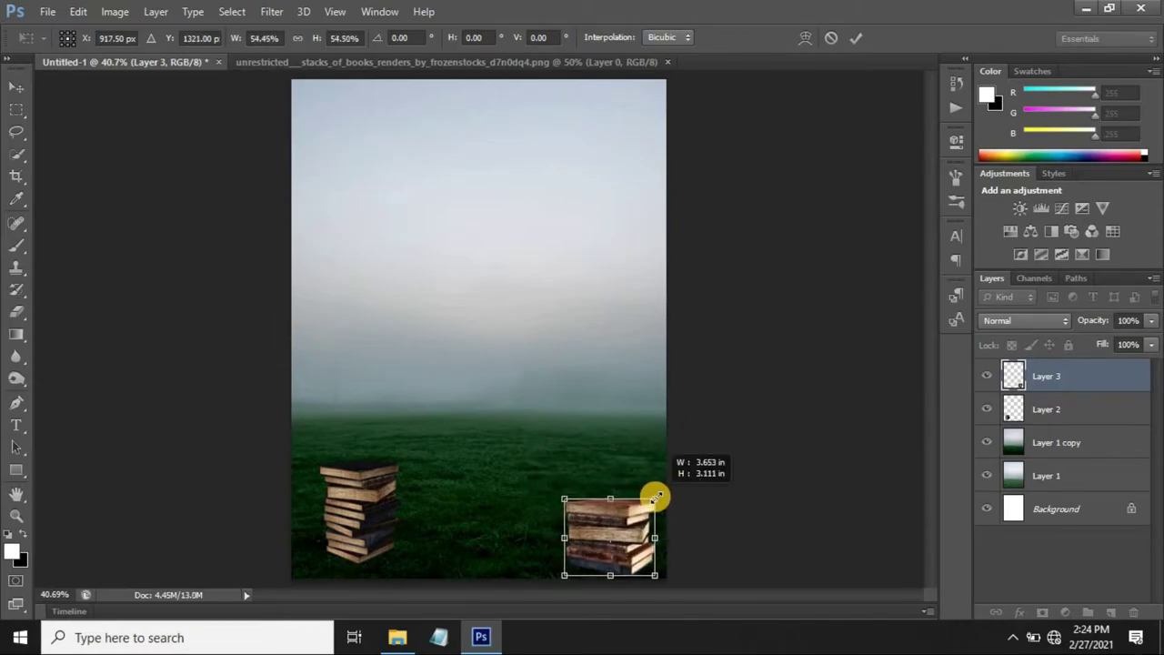
key(Return)
Step: Nudge the right stack slightly right and shift the left stack (Layer 2) a little left
key(ctrl+plus)
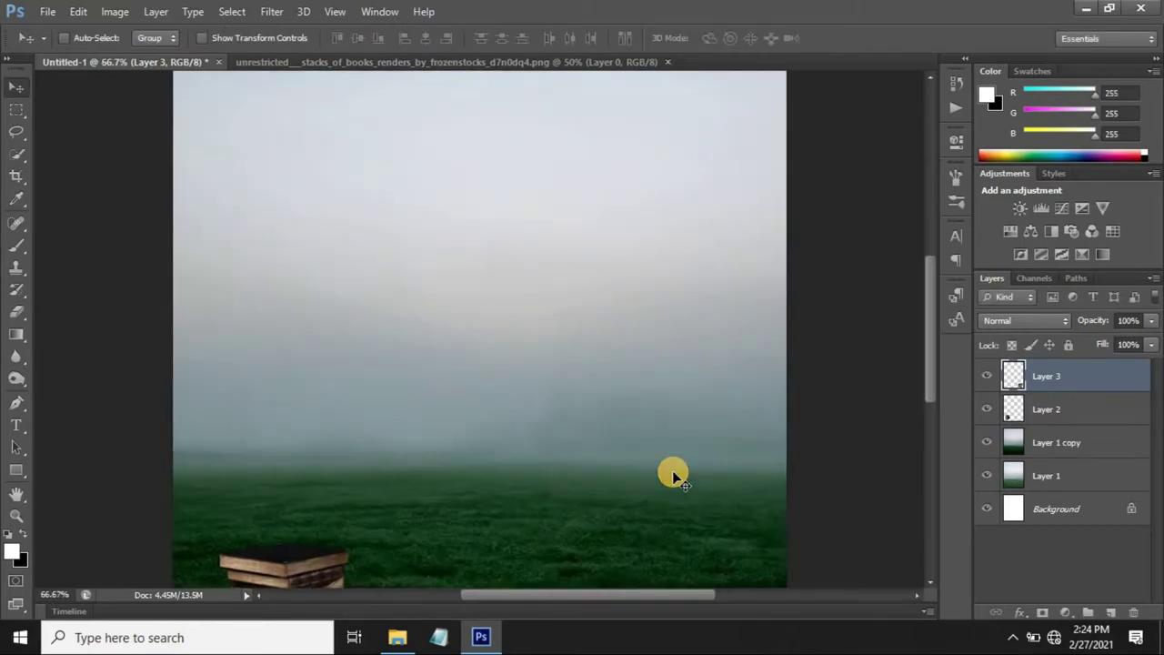
key(ctrl+plus)
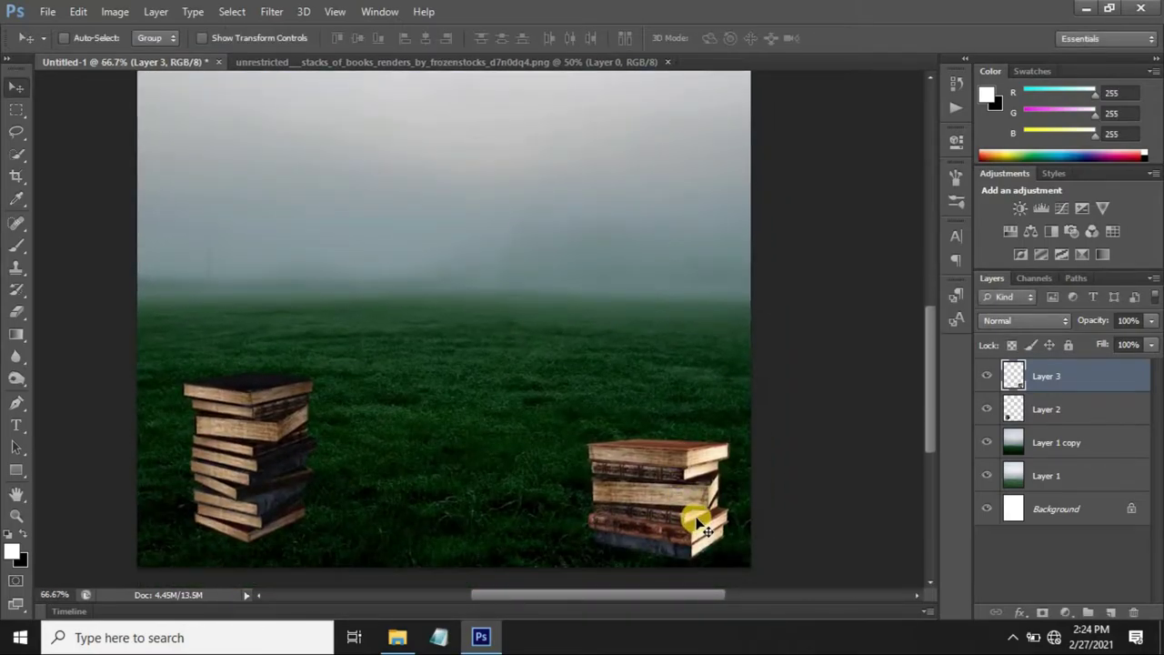
drag(694, 520, 700, 518)
click(1062, 410)
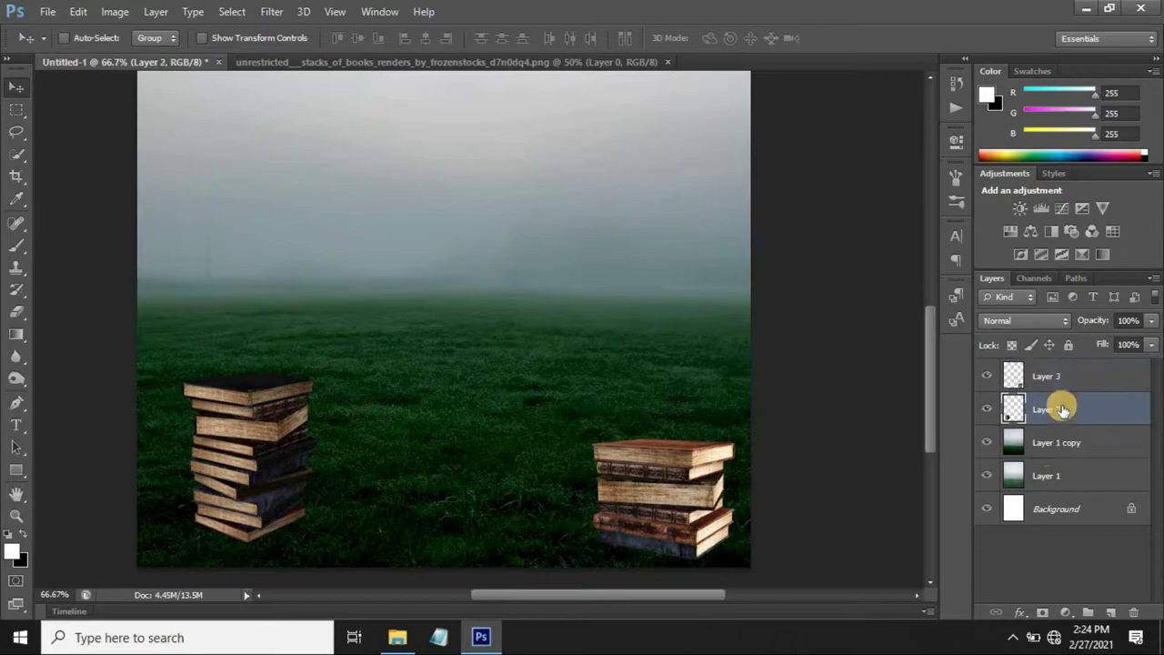
drag(298, 455, 268, 459)
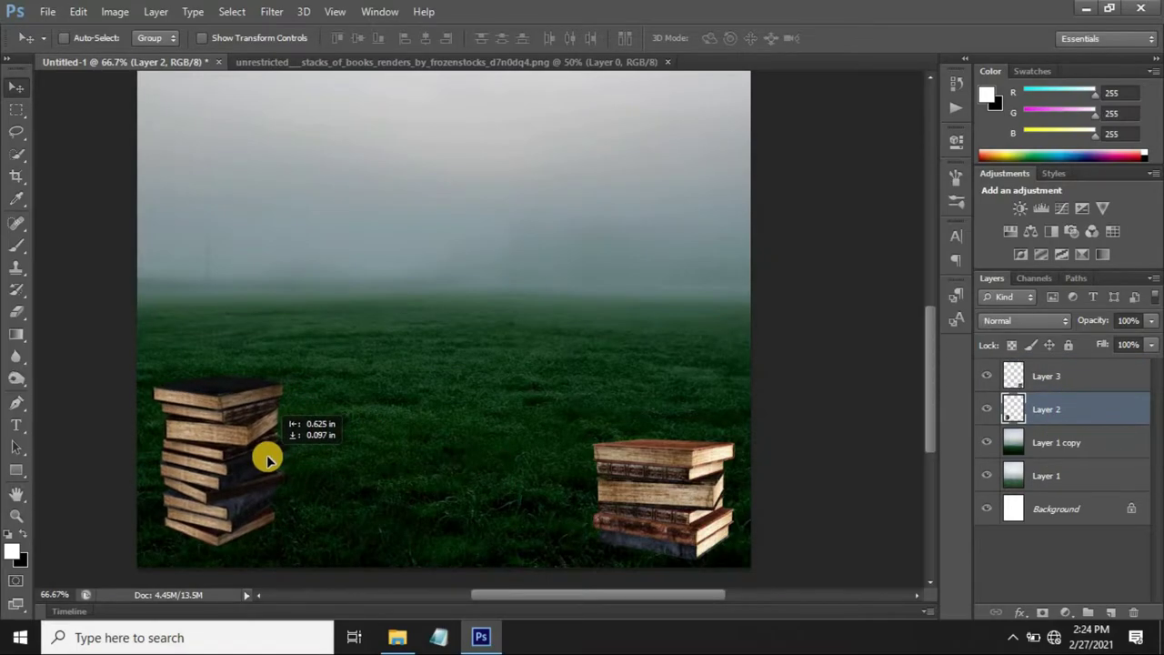
click(1017, 376)
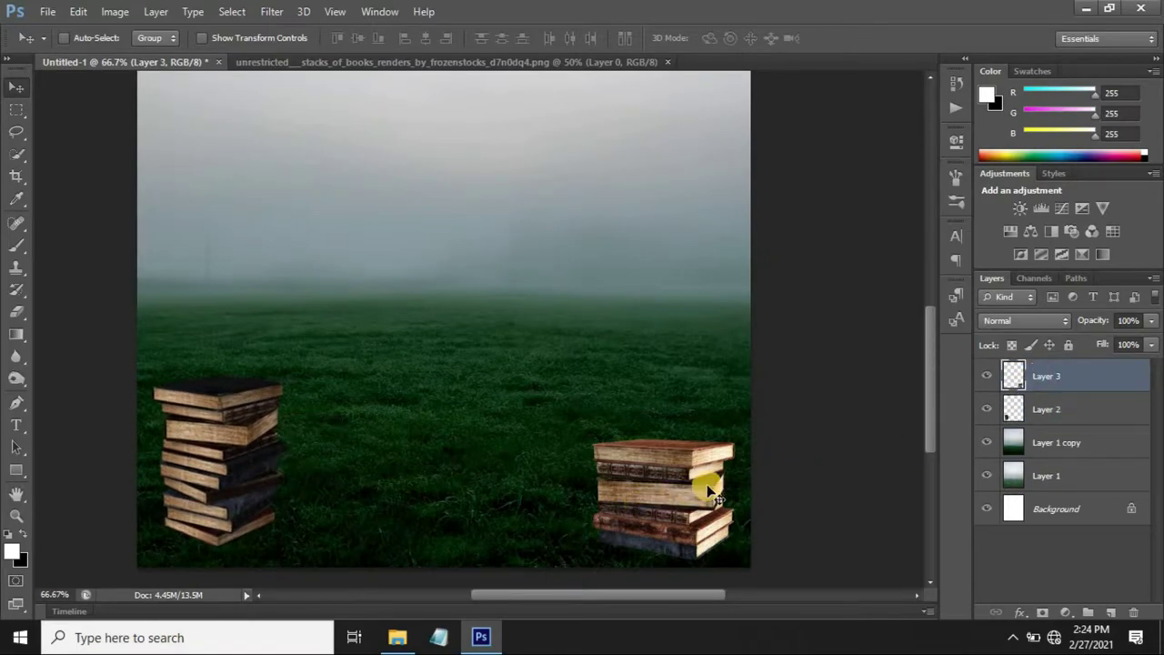
Step: Select the top-middle book stack in the books image and bring it into the composite
click(490, 64)
click(16, 154)
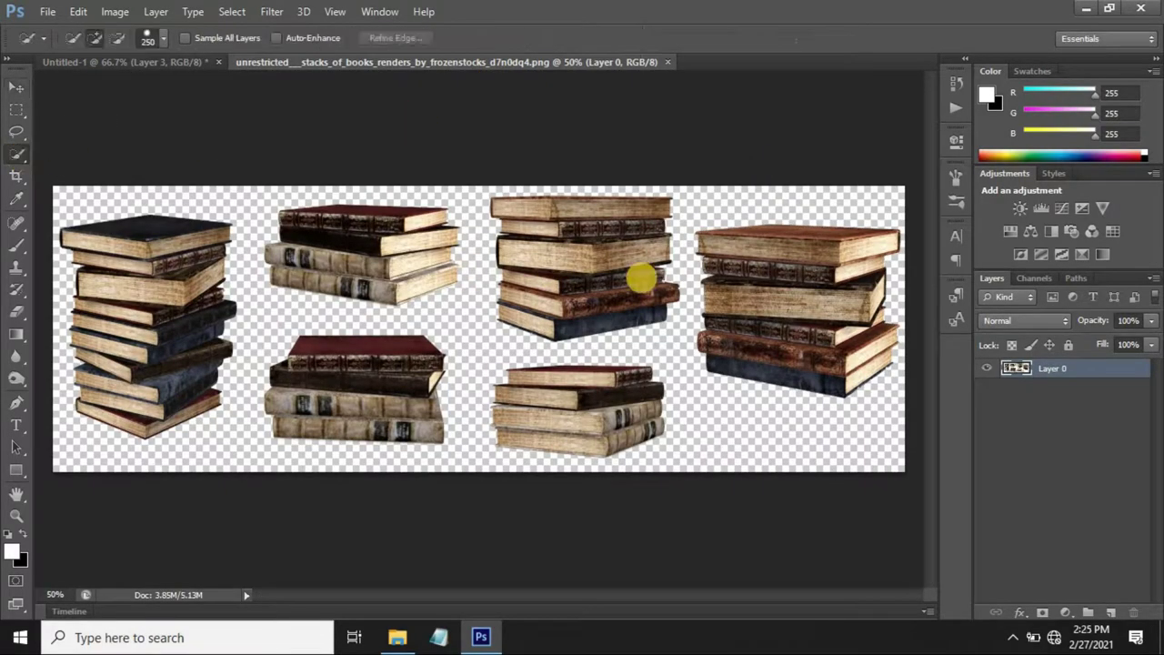
mouse_move(637, 273)
mouse_down()
mouse_move(592, 252)
mouse_move(550, 278)
mouse_up()
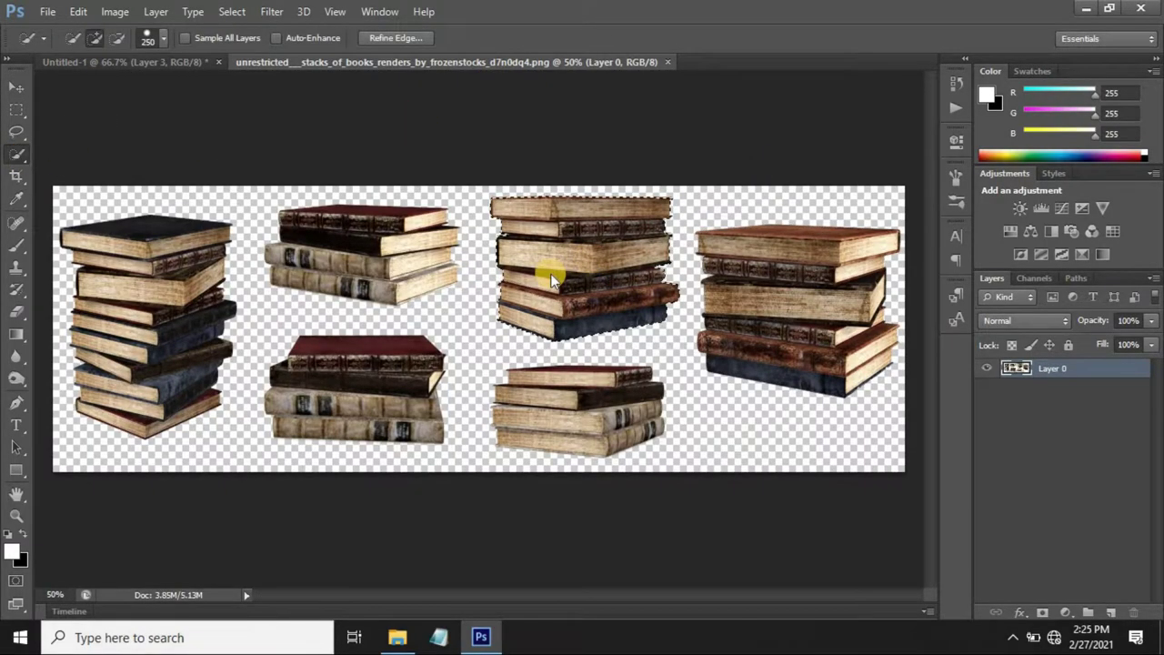
click(17, 87)
mouse_move(637, 288)
mouse_down()
mouse_move(339, 176)
mouse_move(460, 339)
mouse_up()
Step: Scale the new stack to about 38% and place it on the right near the horizon
key(ctrl+t)
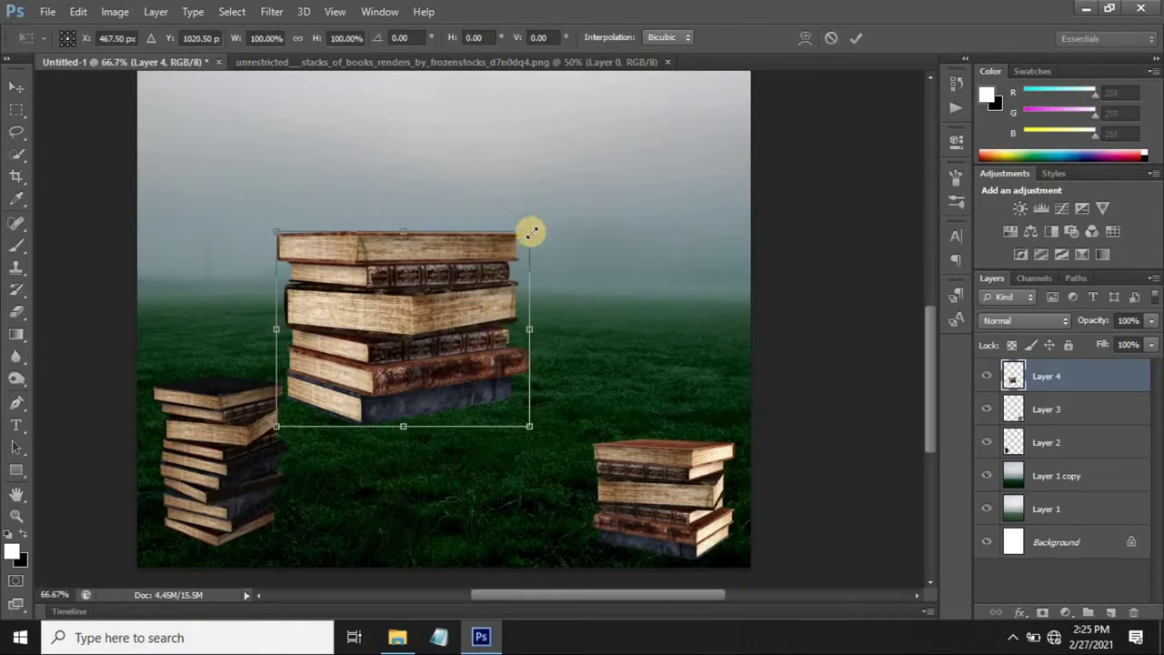
drag(532, 233, 458, 286)
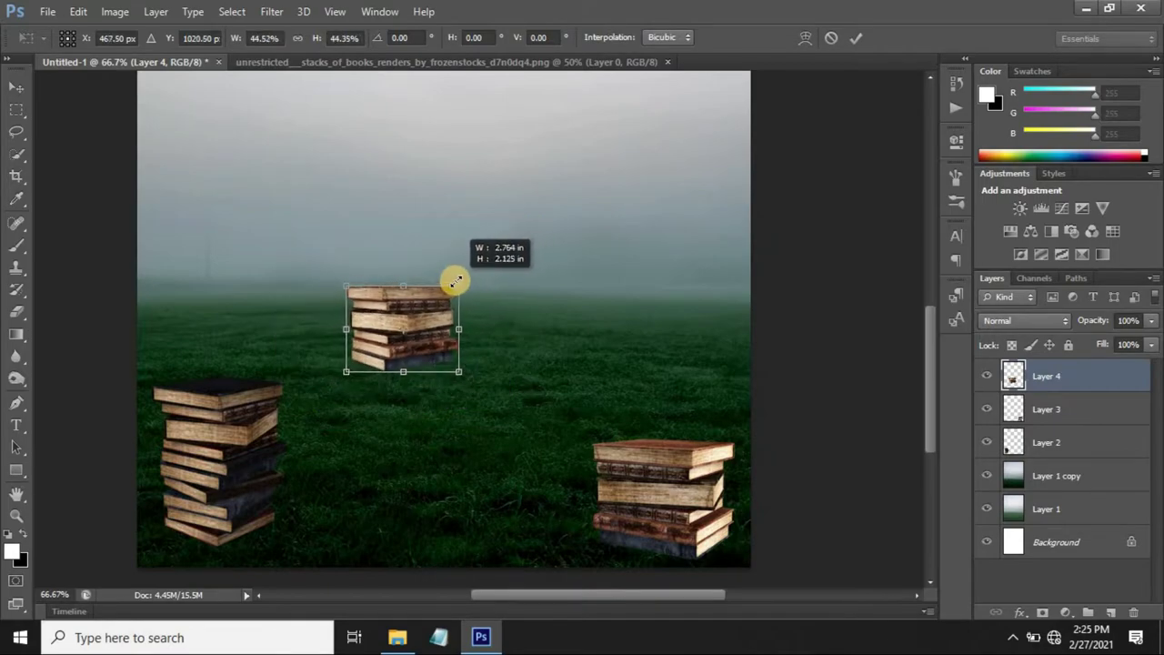
drag(421, 327, 676, 358)
drag(709, 318, 712, 320)
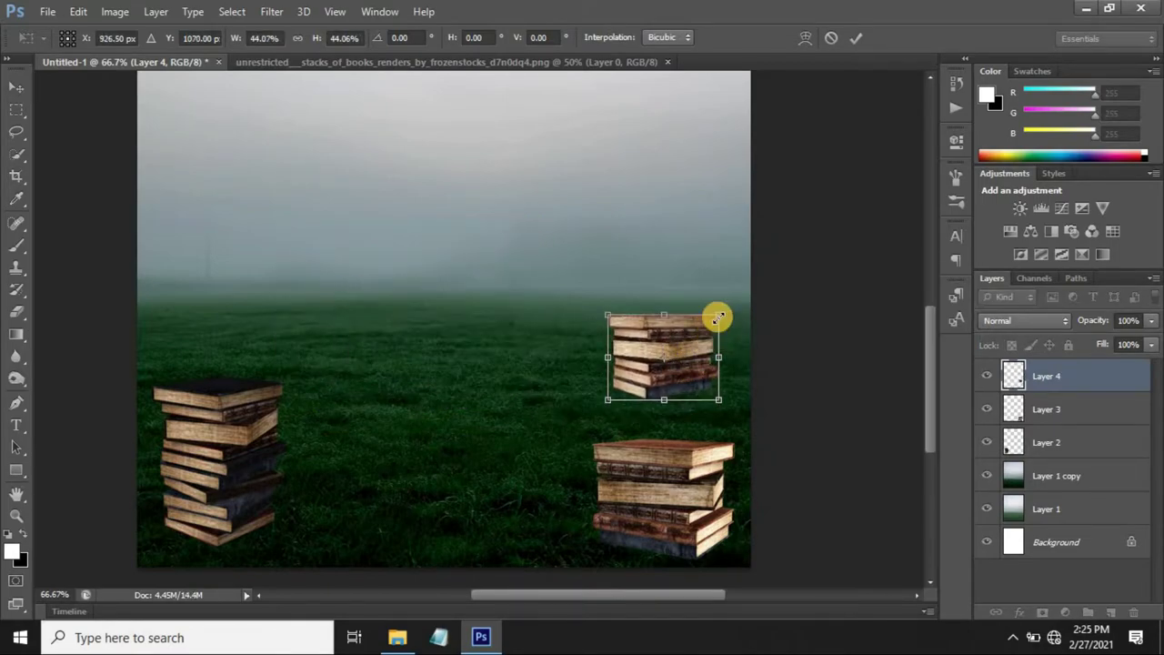
click(856, 37)
mouse_move(663, 369)
mouse_down()
mouse_move(716, 368)
mouse_move(685, 364)
mouse_up()
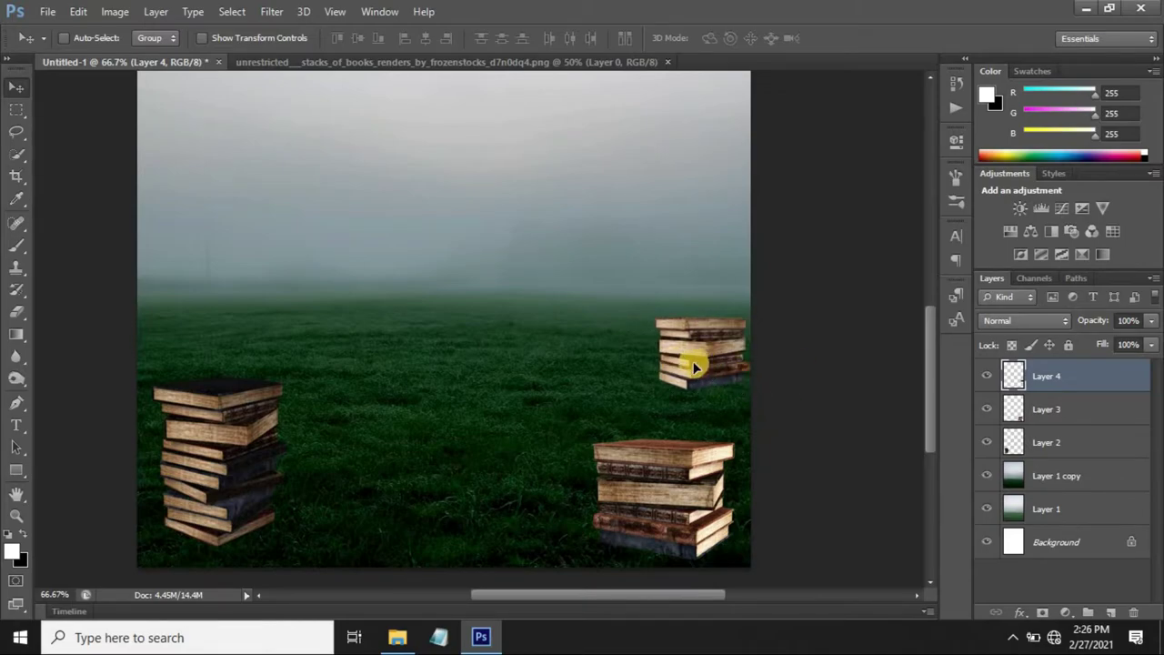
drag(698, 368, 684, 377)
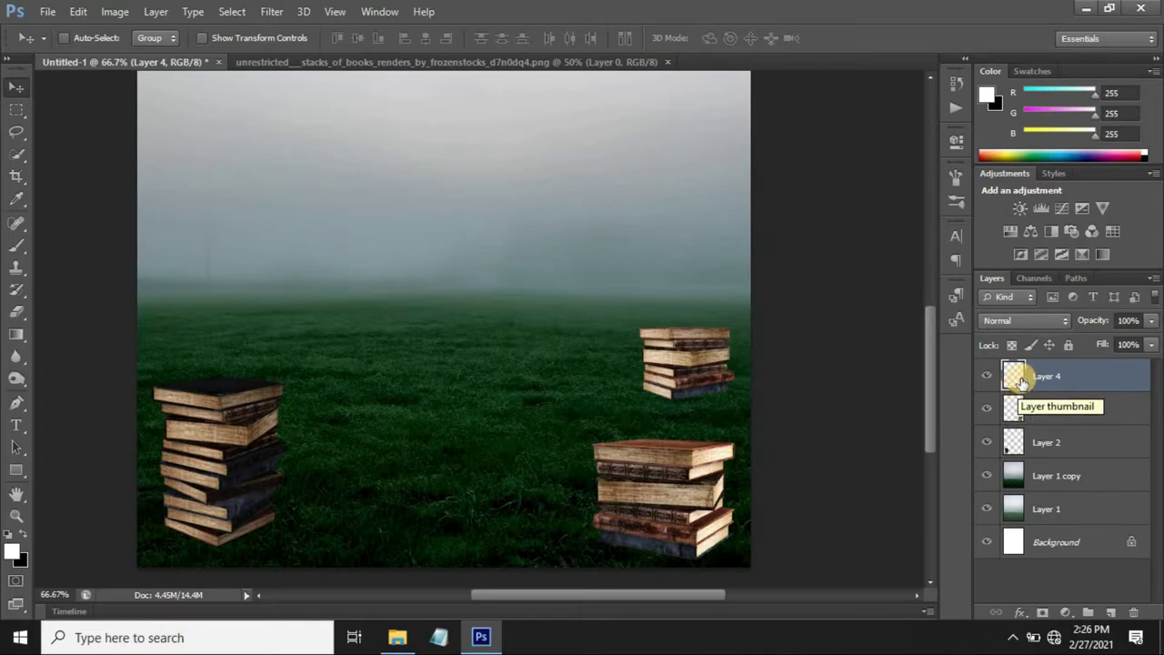
Step: Duplicate Layer 4, move the copy to the field's far left and scale it to about 79%
key(ctrl+j)
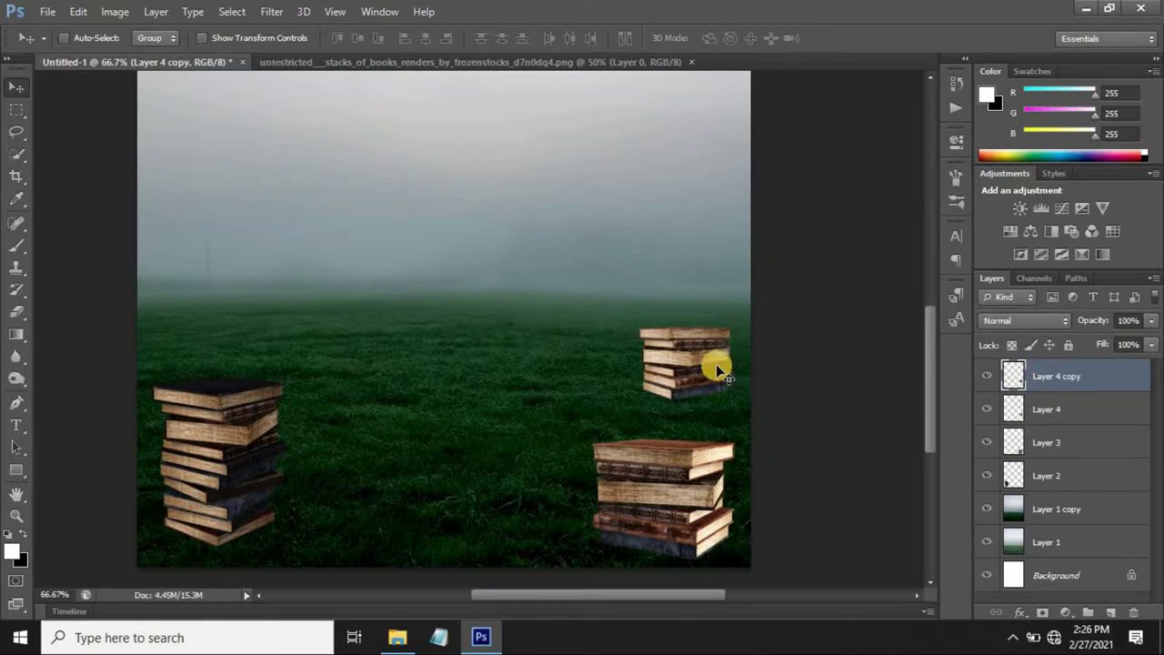
drag(706, 367, 159, 335)
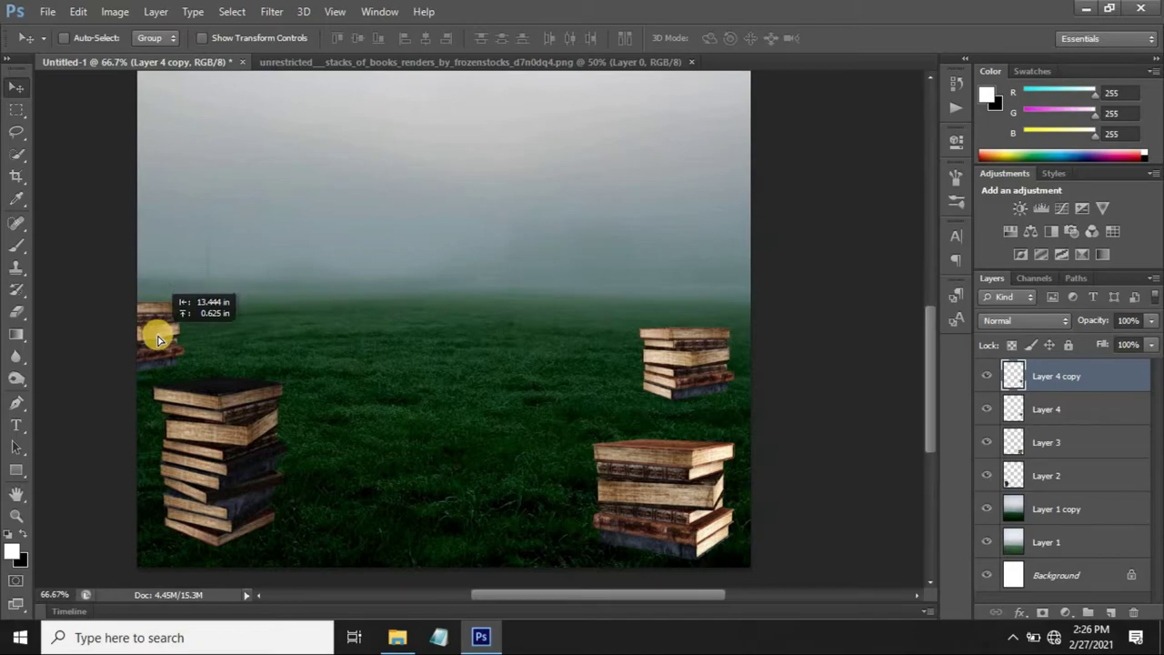
drag(159, 335, 147, 344)
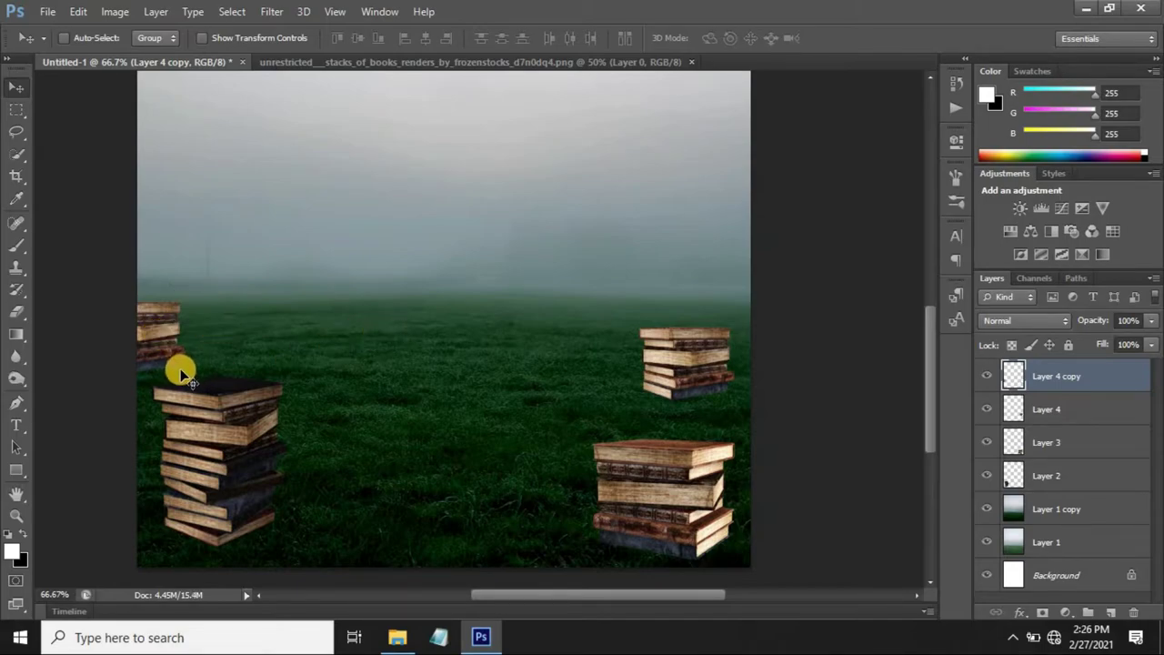
key(ctrl+t)
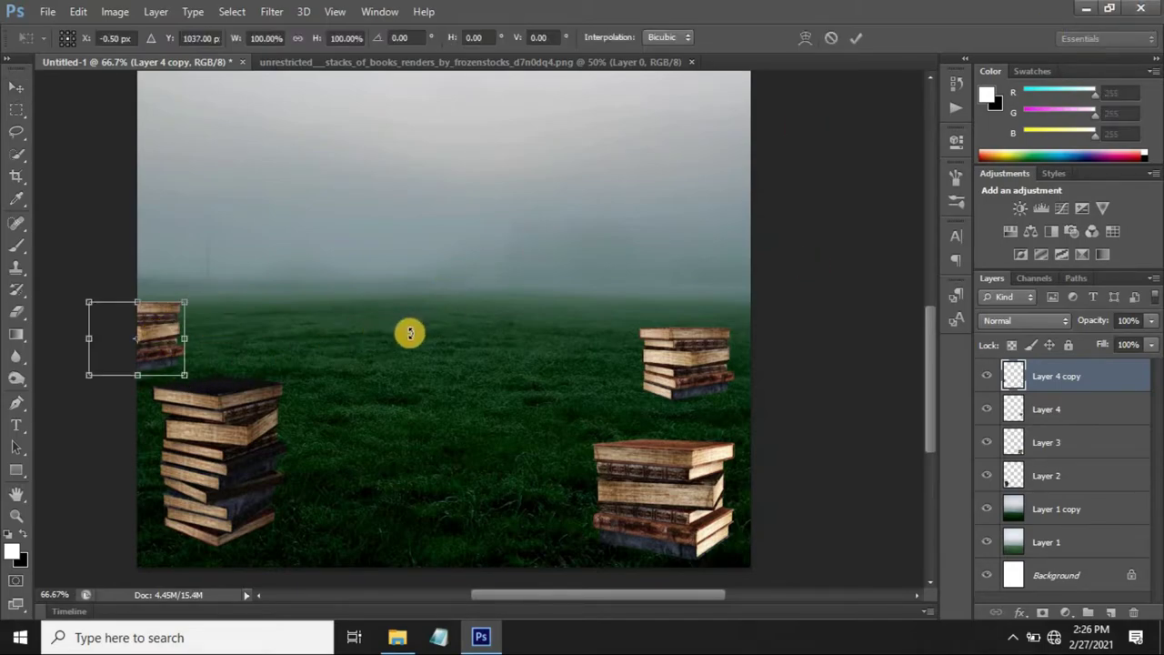
drag(181, 300, 169, 343)
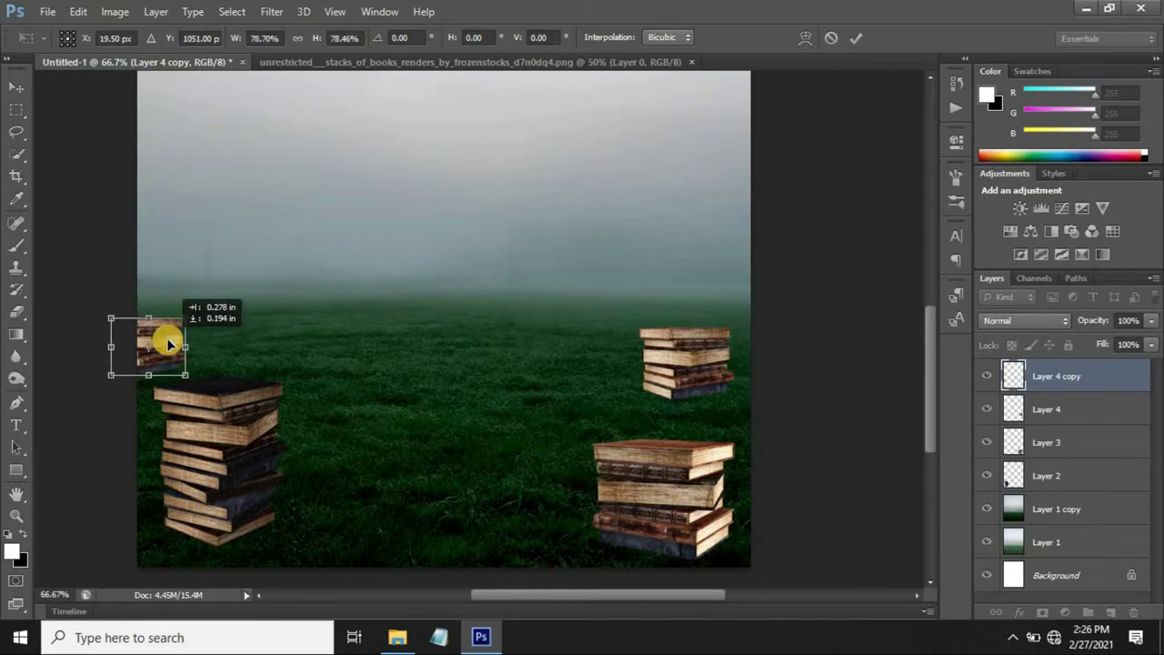
key(Return)
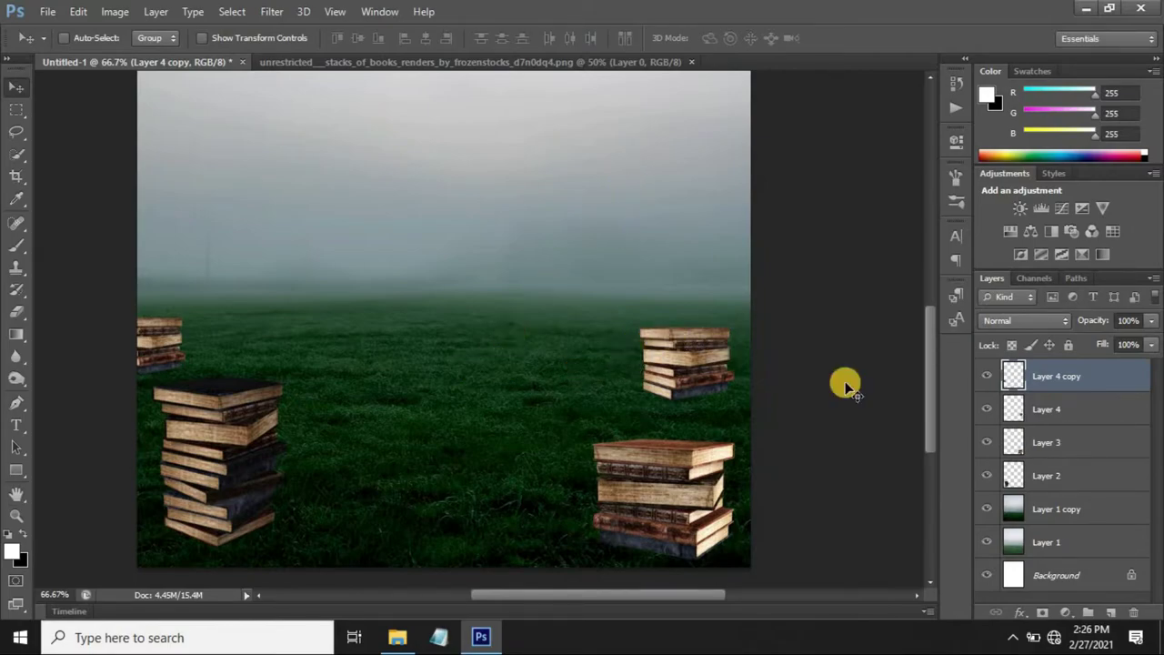
Step: Give Layer 4 copy's stack brightness -17 and contrast -18
click(116, 12)
mouse_move(141, 54)
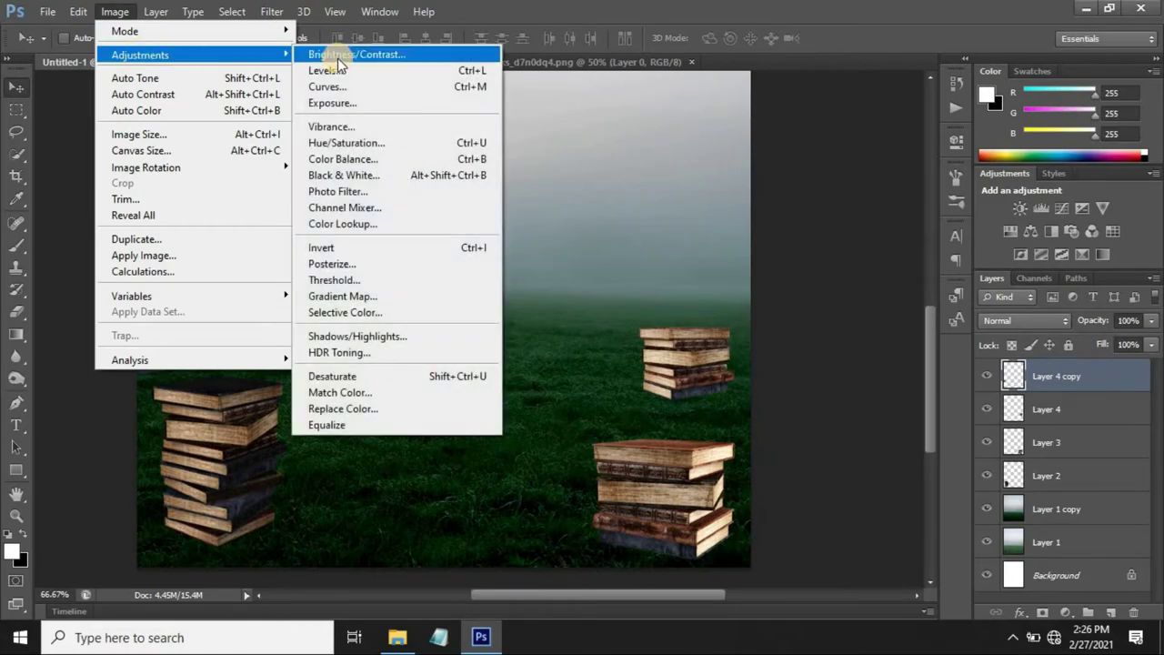
click(340, 54)
mouse_move(543, 216)
mouse_down()
mouse_move(557, 217)
mouse_move(533, 215)
mouse_up()
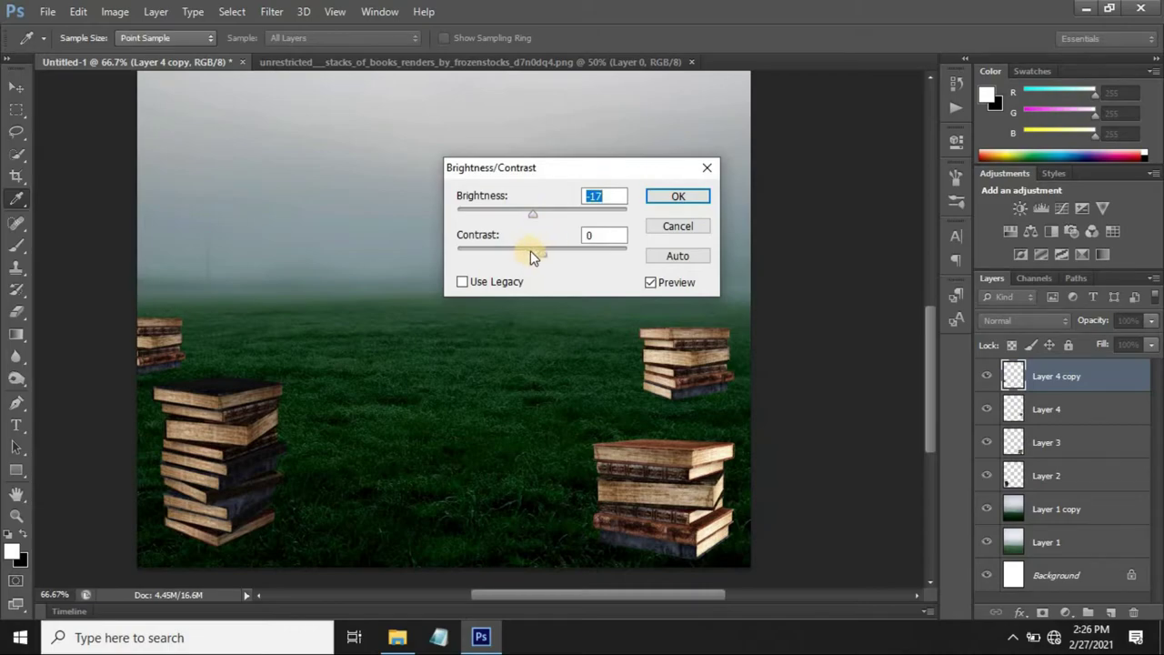
drag(533, 256, 512, 252)
click(676, 197)
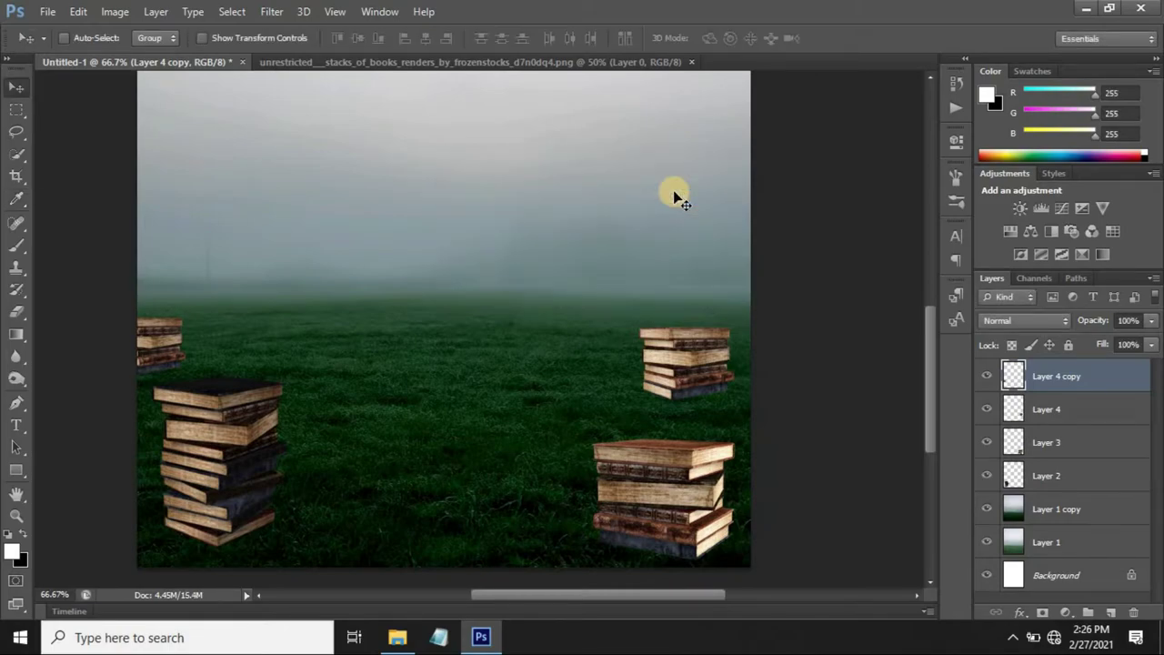
Step: Lower the brightness of Layer 3's book stack with Brightness/Contrast
click(1046, 443)
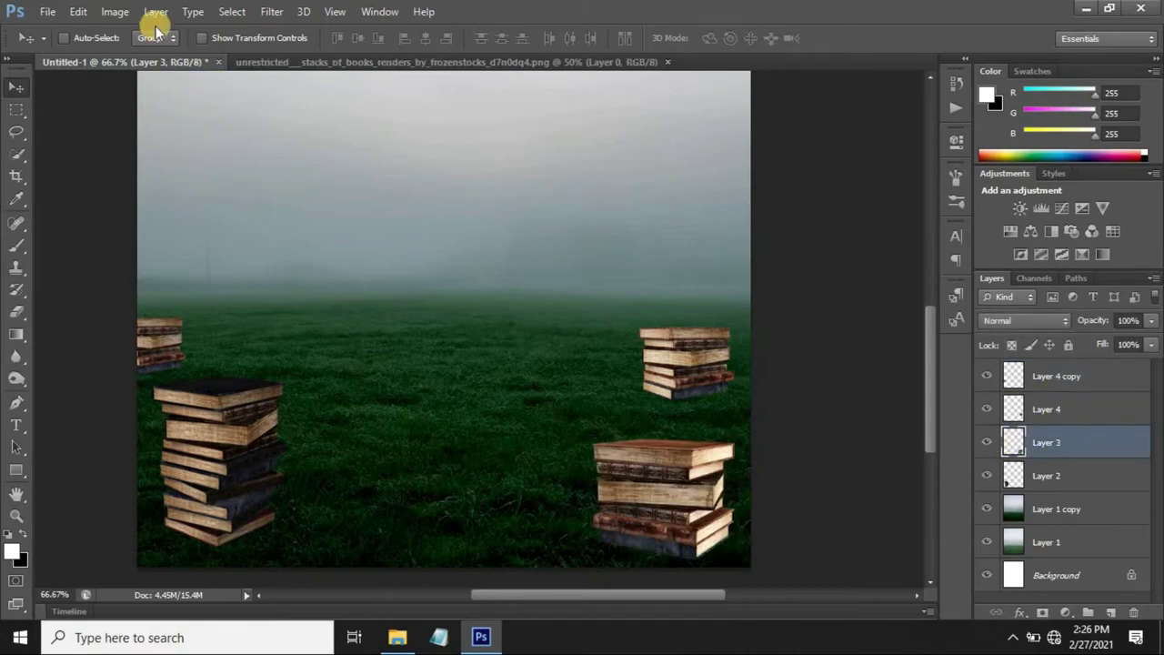
click(115, 10)
mouse_move(140, 55)
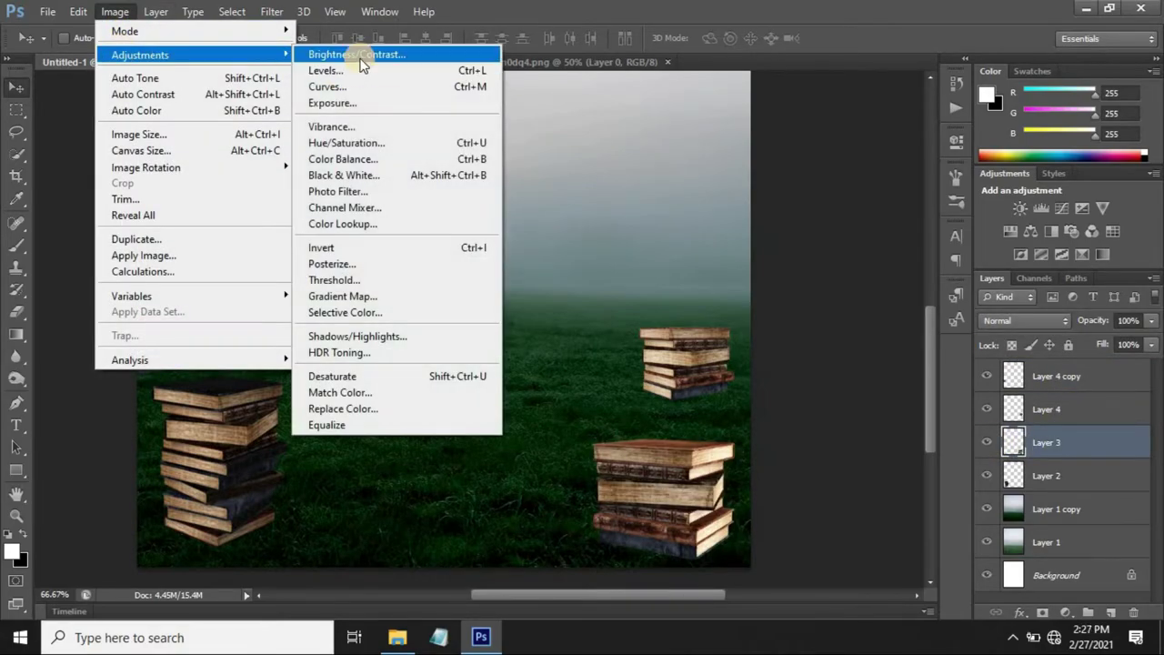
click(362, 56)
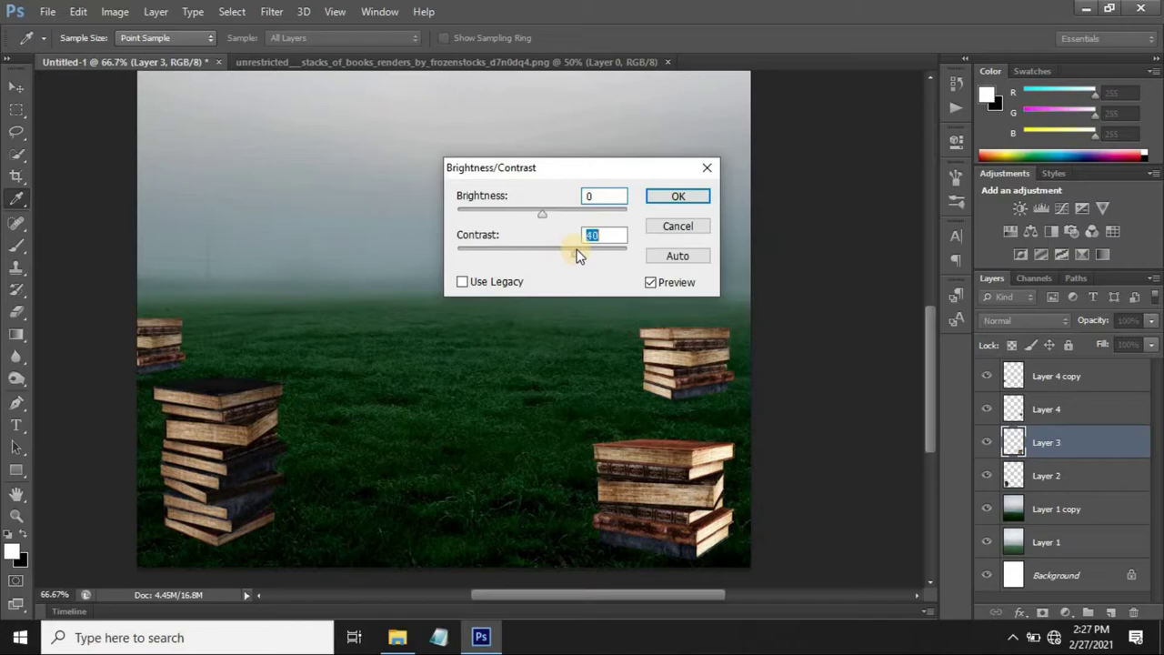
drag(543, 214, 532, 214)
click(677, 197)
Step: Select Layer 4 copy and add a new empty Layer 5 above it
key(v)
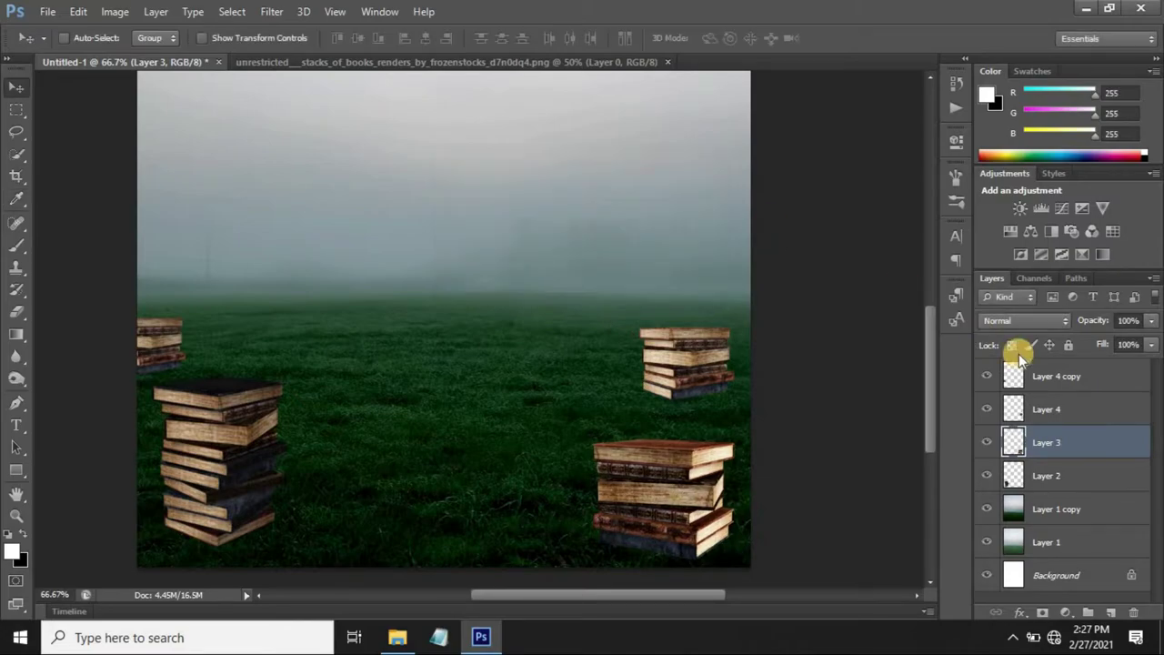
click(1055, 375)
click(1111, 612)
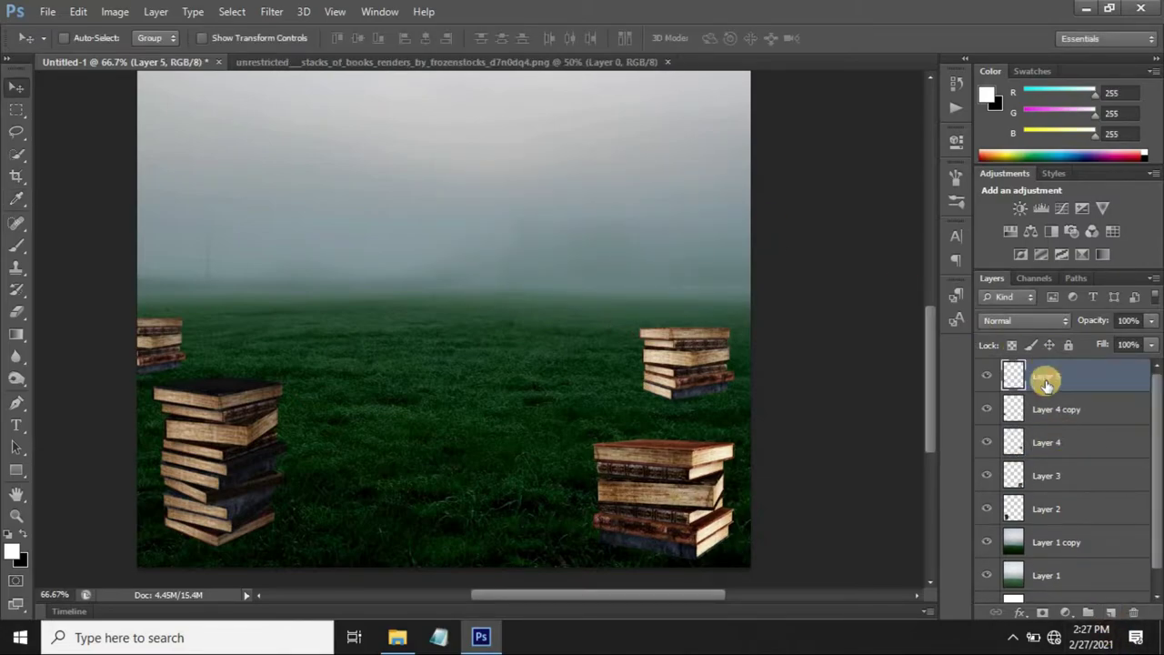
Step: Paint a soft black blob on the grass with the Brush tool
click(15, 244)
click(22, 537)
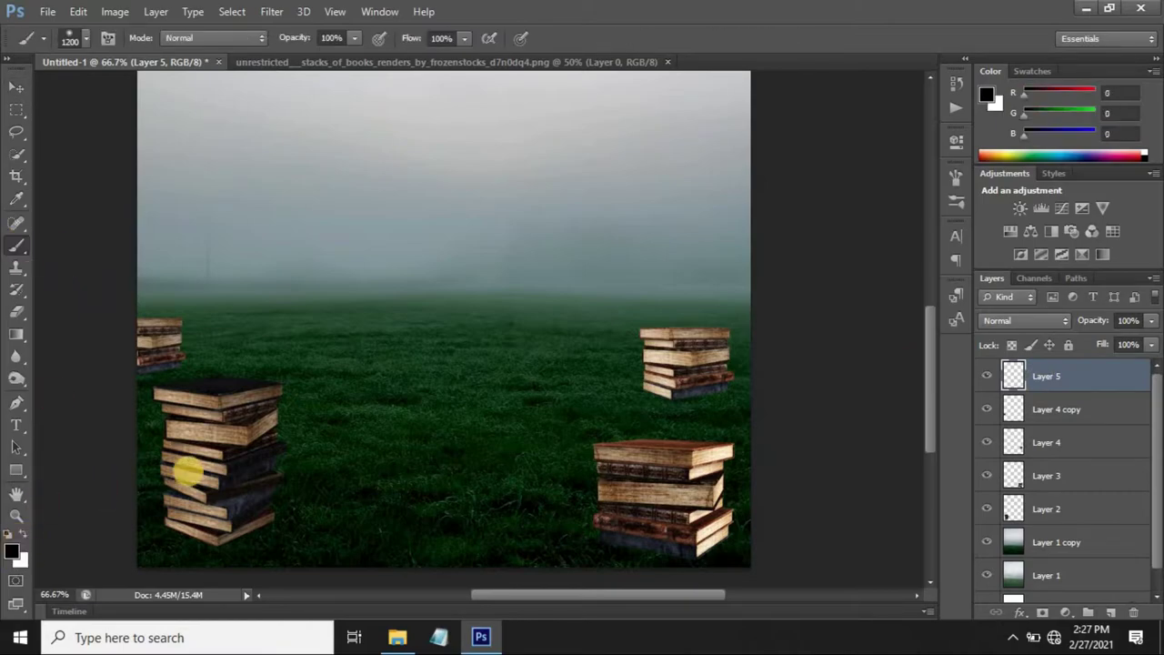
key(bracketleft)
key(bracketleft)
key(bracketleft)
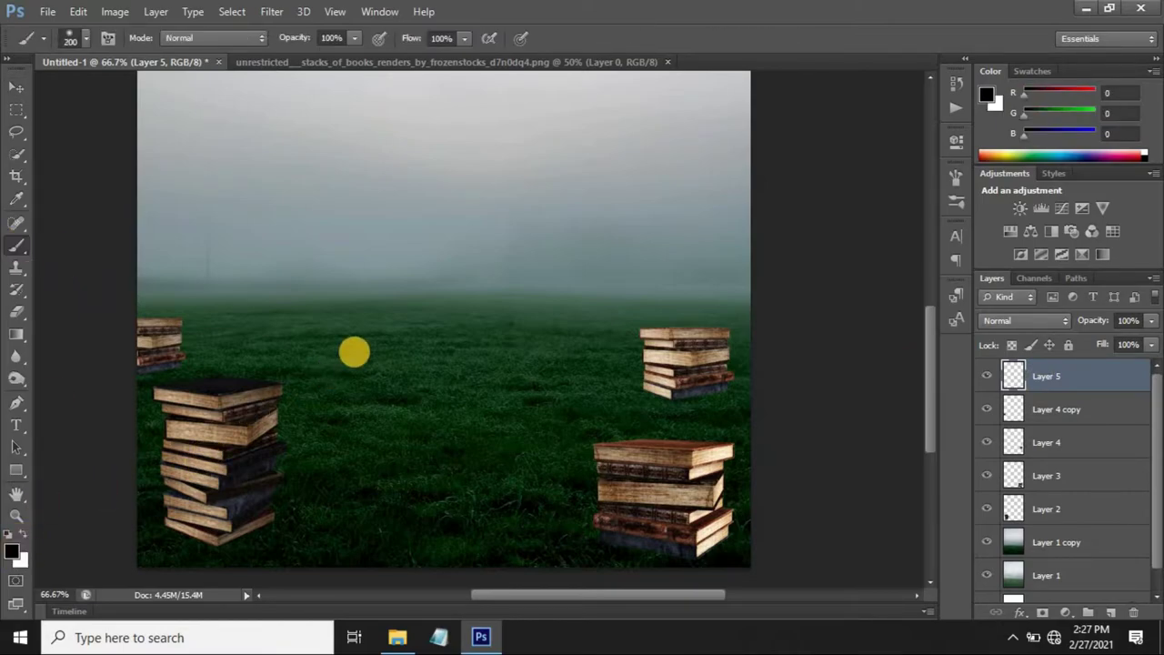
key(bracketright)
click(397, 351)
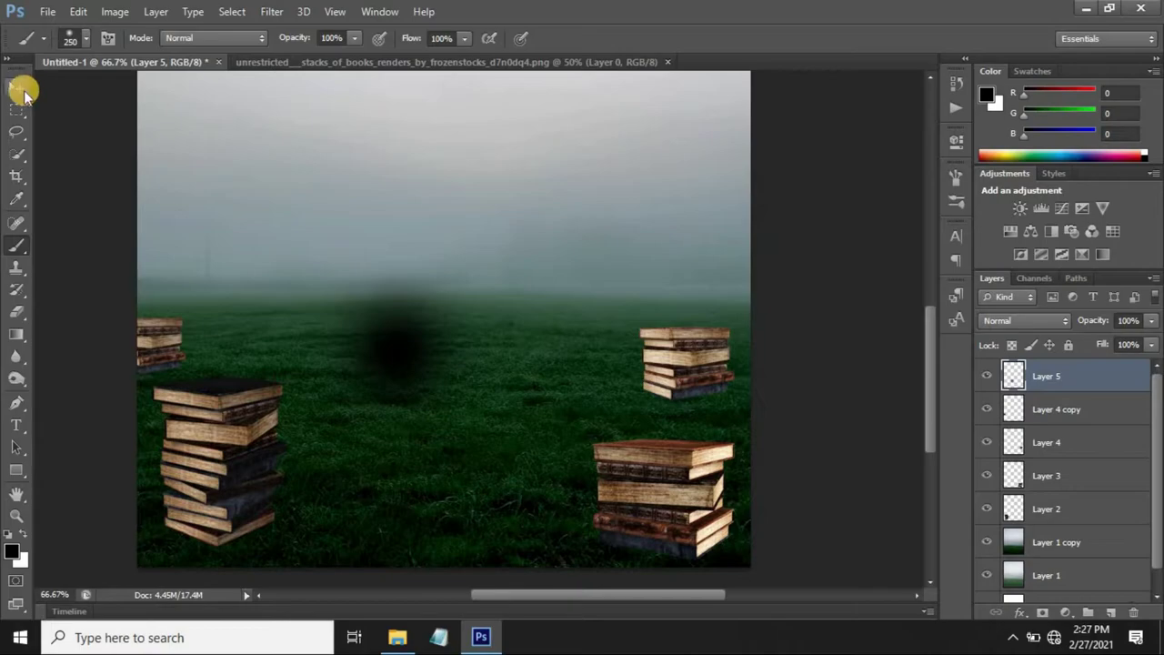
Step: Flatten and widen the blob into a shadow under the right stack, below Layer 4
click(17, 86)
key(ctrl+t)
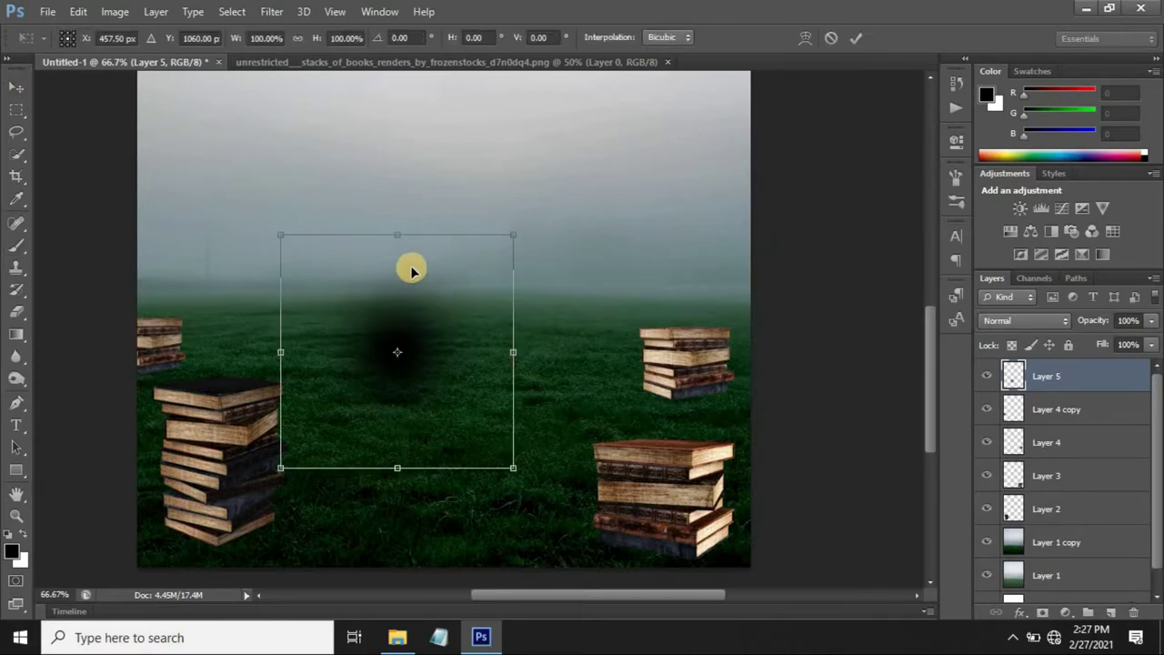
mouse_move(396, 236)
mouse_down()
mouse_move(409, 391)
mouse_move(396, 410)
mouse_up()
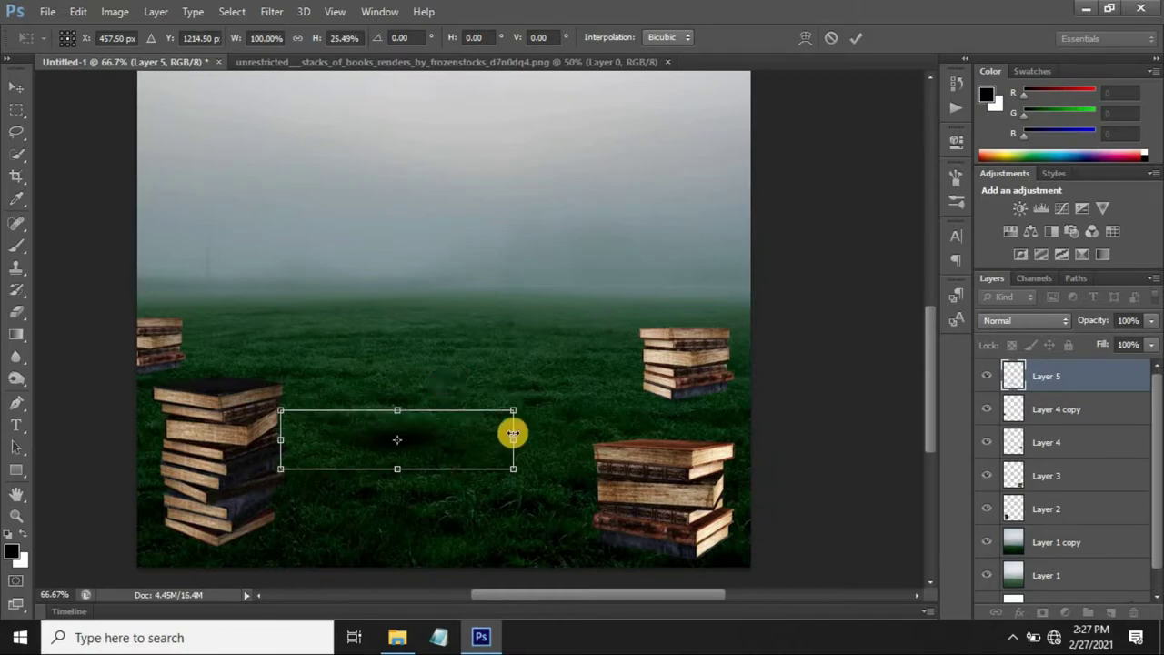
drag(513, 435, 570, 440)
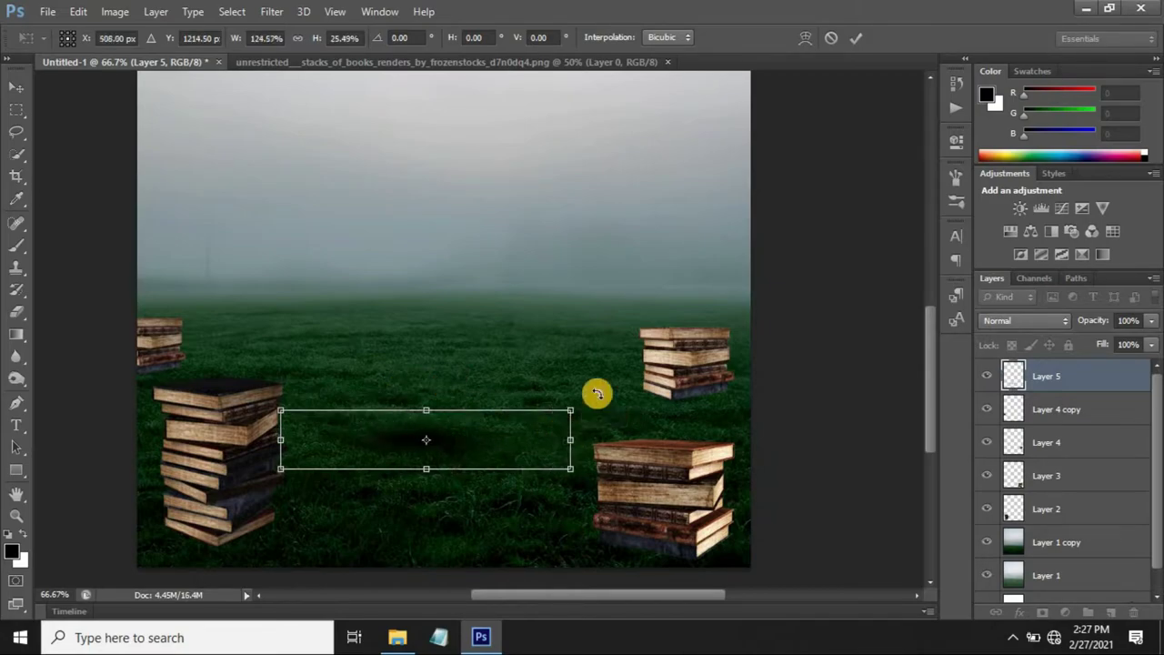
click(855, 38)
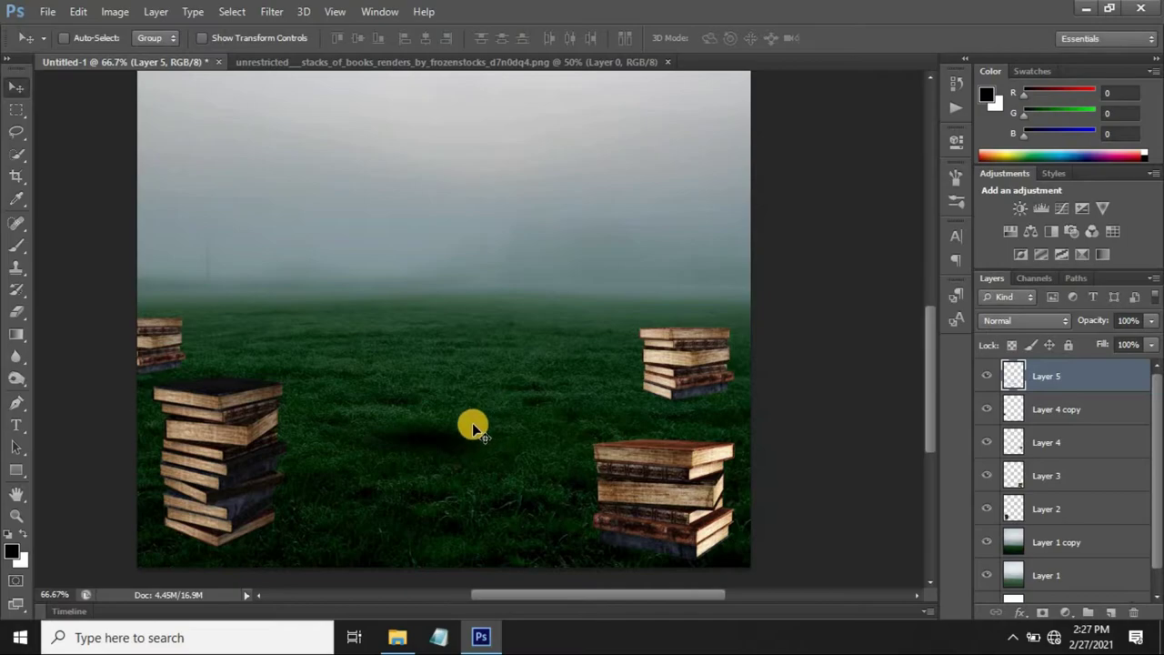
drag(444, 444, 701, 409)
drag(1050, 375, 1065, 463)
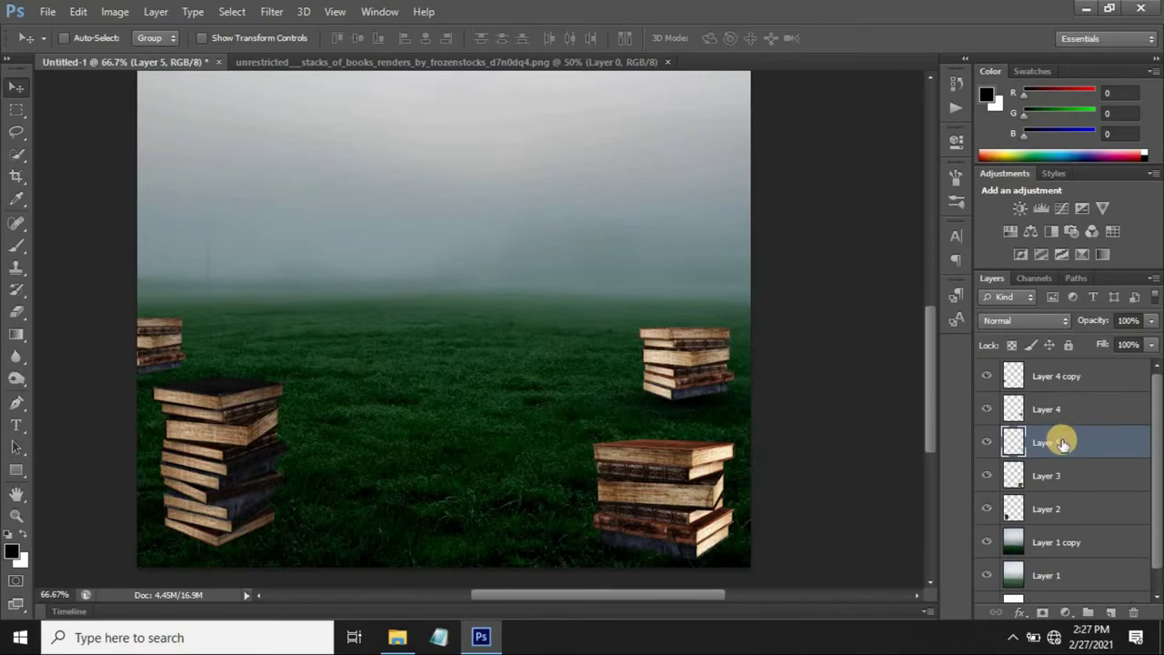
Step: Rename Layer 5 to 'shadow', duplicate it, and move the copy under the left book stack
double_click(1062, 443)
text(shadow)
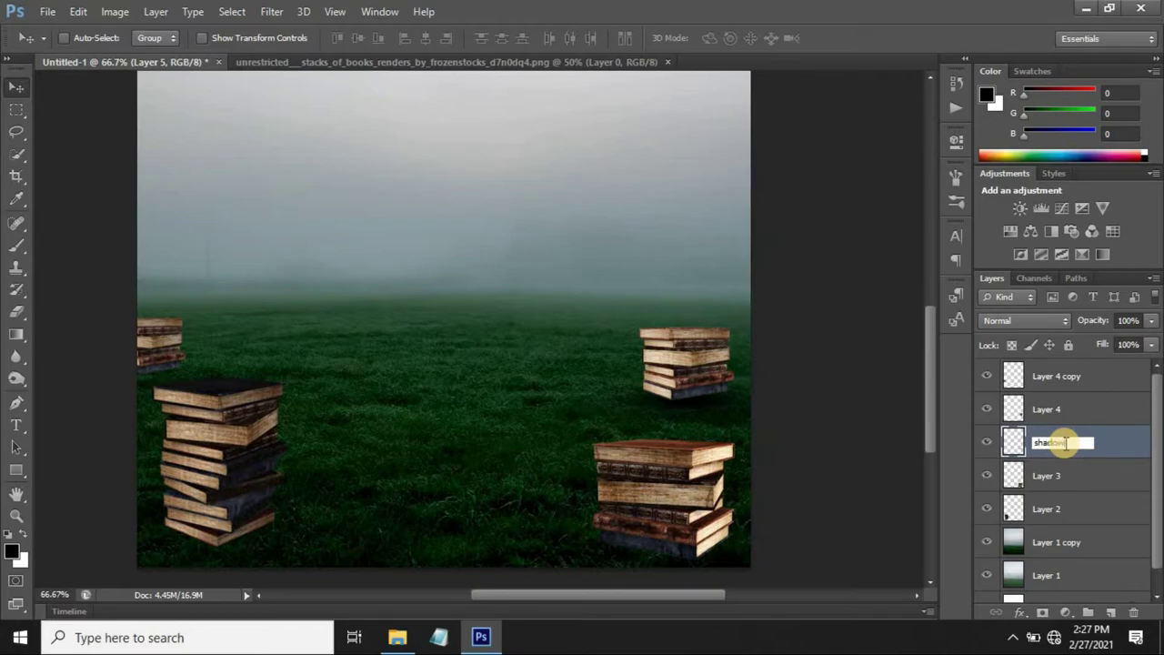
key(Return)
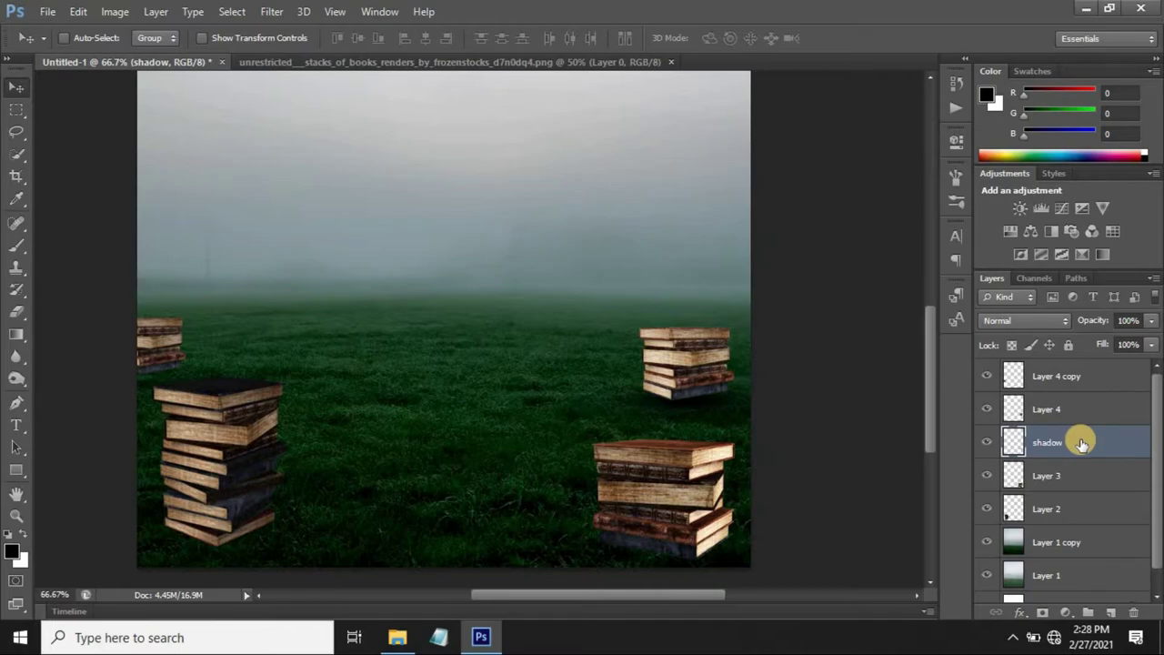
key(ctrl+j)
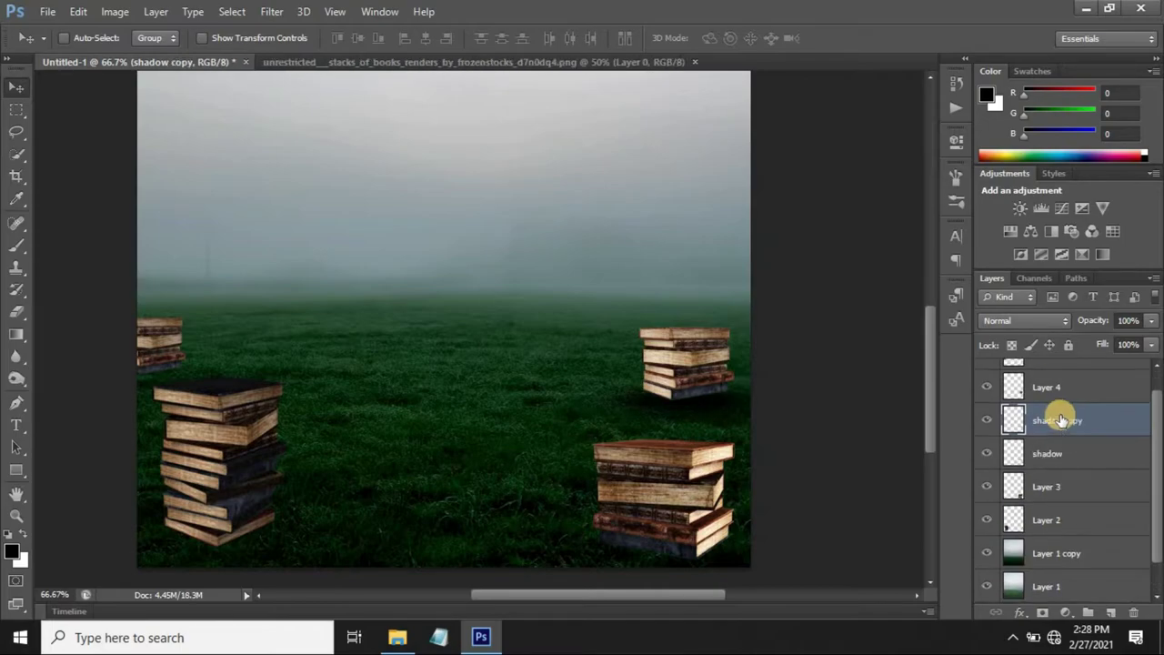
drag(693, 407, 216, 551)
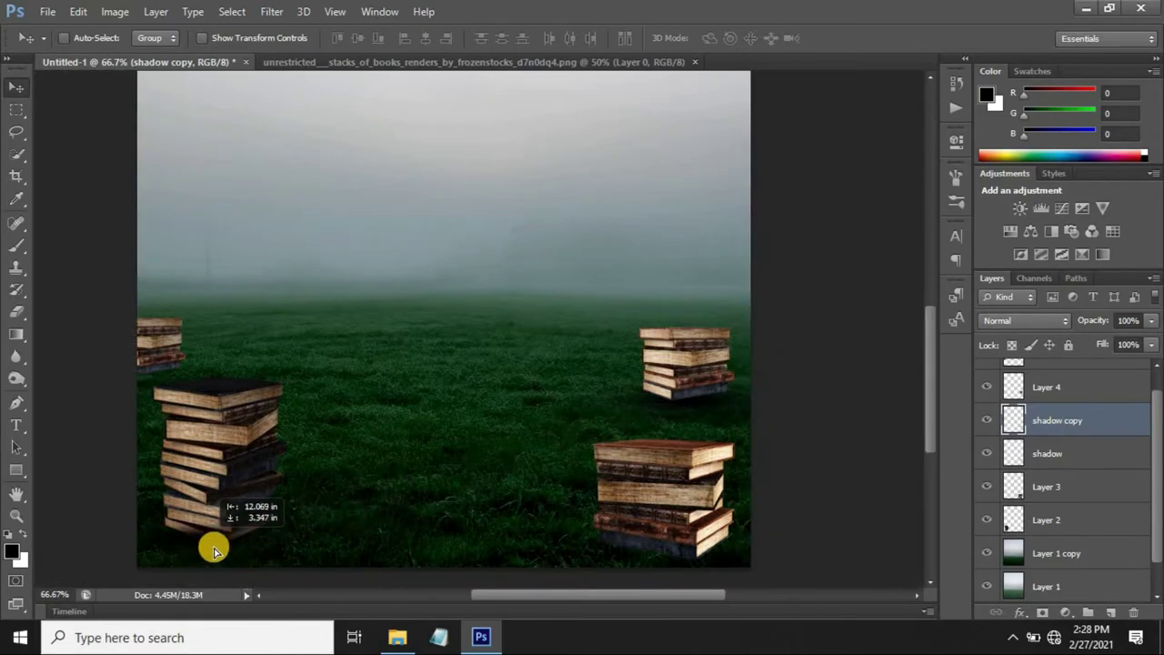
drag(216, 550, 219, 546)
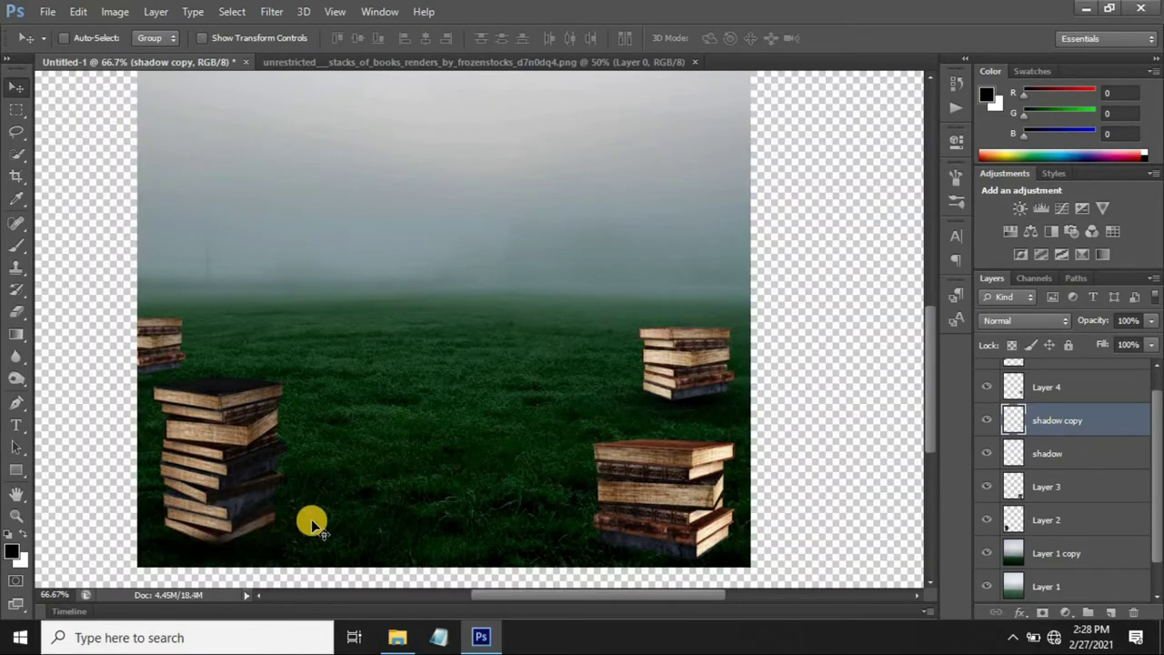
Step: Move 'shadow copy' down the layer stack to sit just above Layer 1 copy
click(1048, 427)
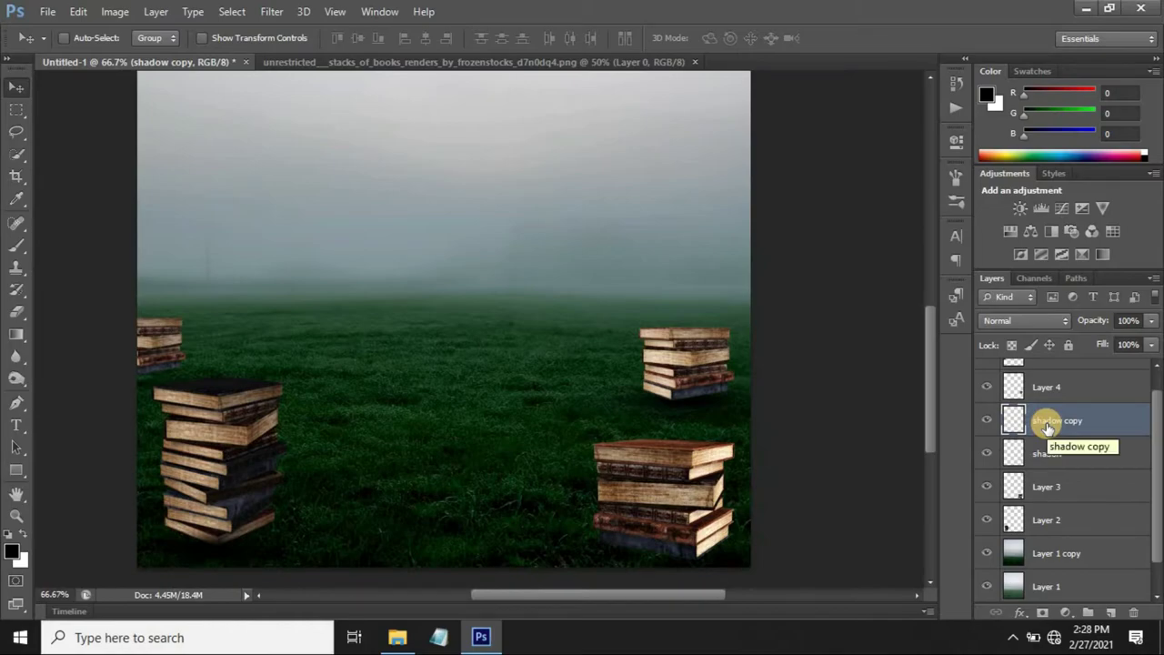
drag(1068, 419, 1071, 533)
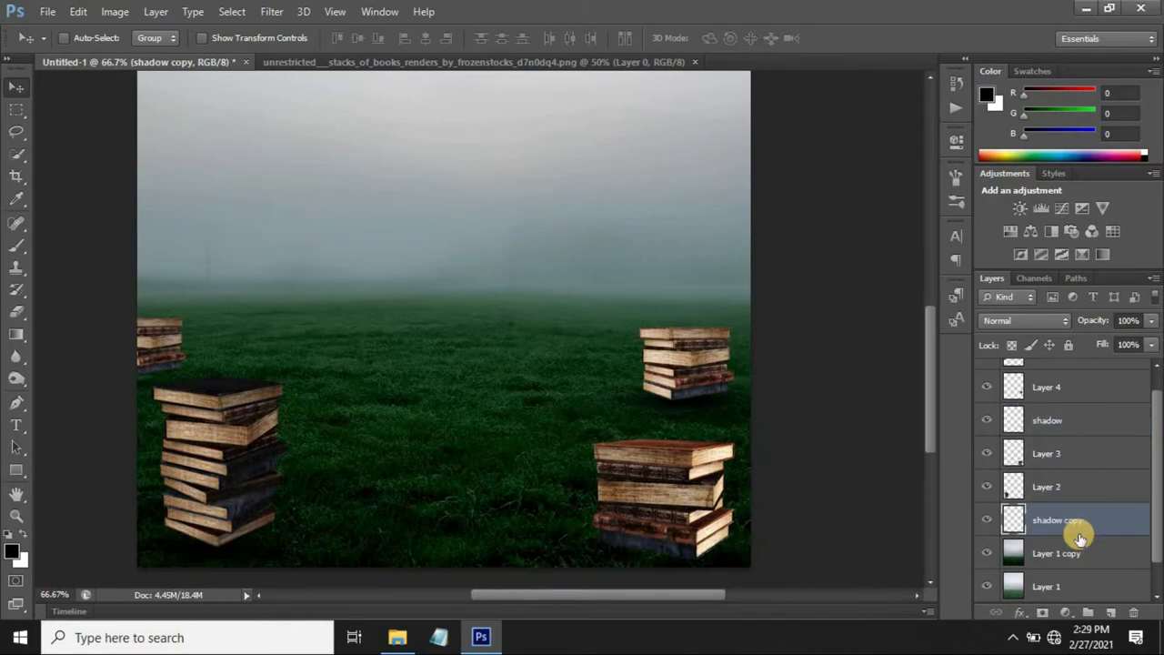
drag(201, 565, 236, 541)
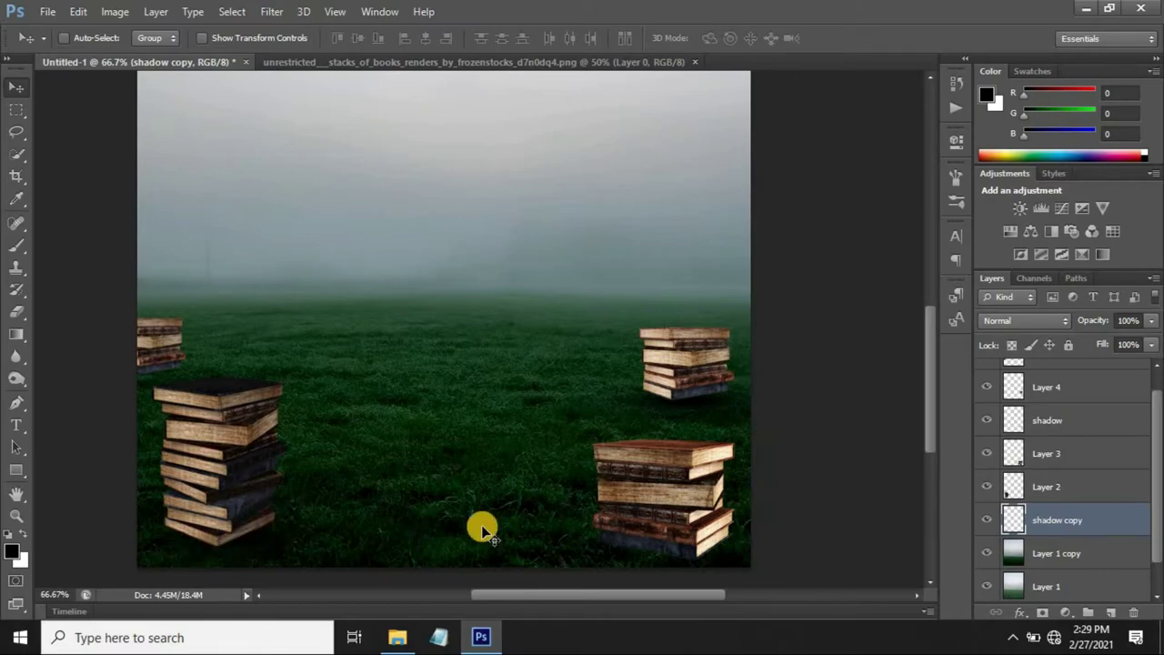
Step: Select Layer 4 copy and close the book-stacks source image
scroll(1079, 494, up, 1)
click(1064, 377)
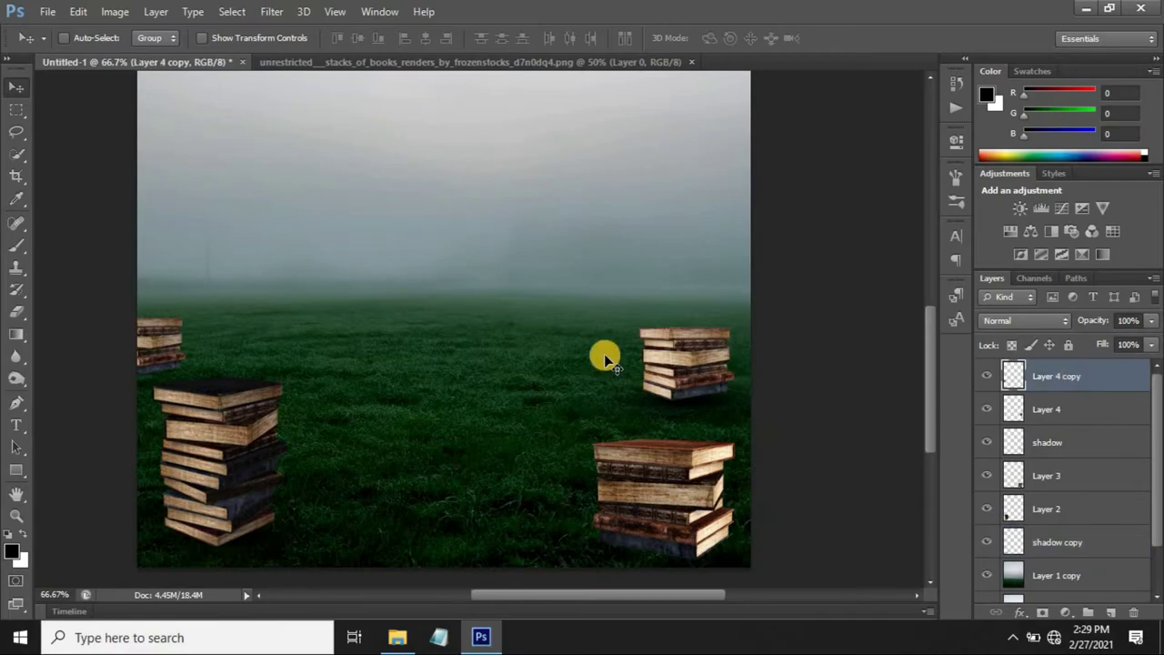
scroll(525, 389, up, 3)
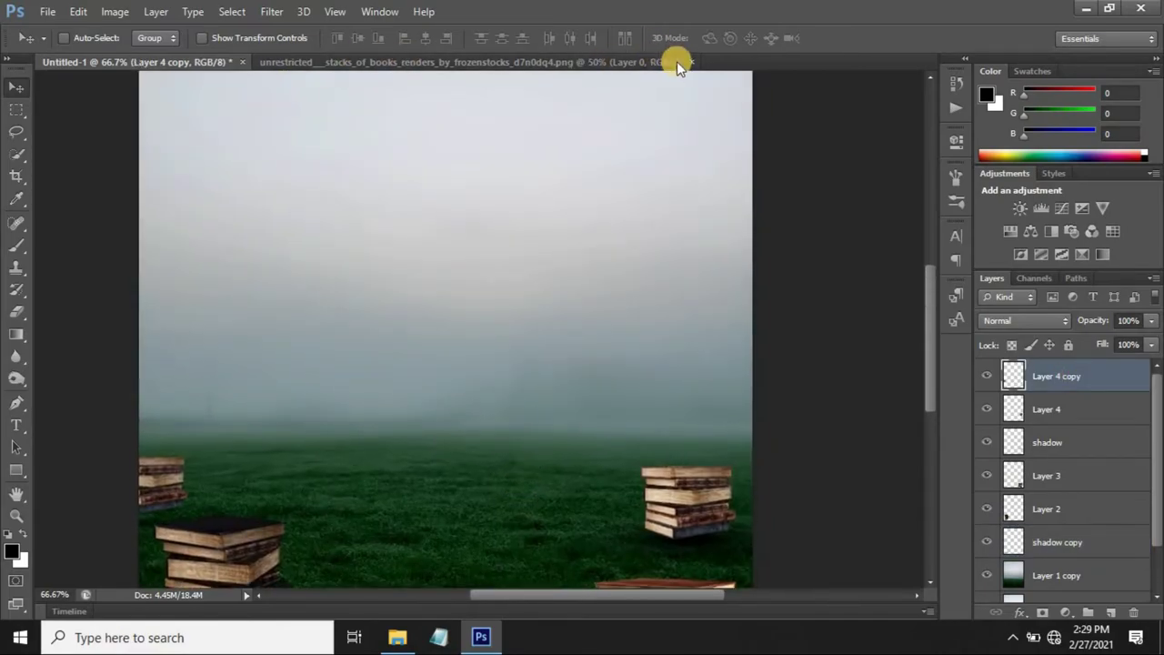
click(691, 62)
Step: Open model.psd and hide its original photo so only the person cut-out shows
click(46, 11)
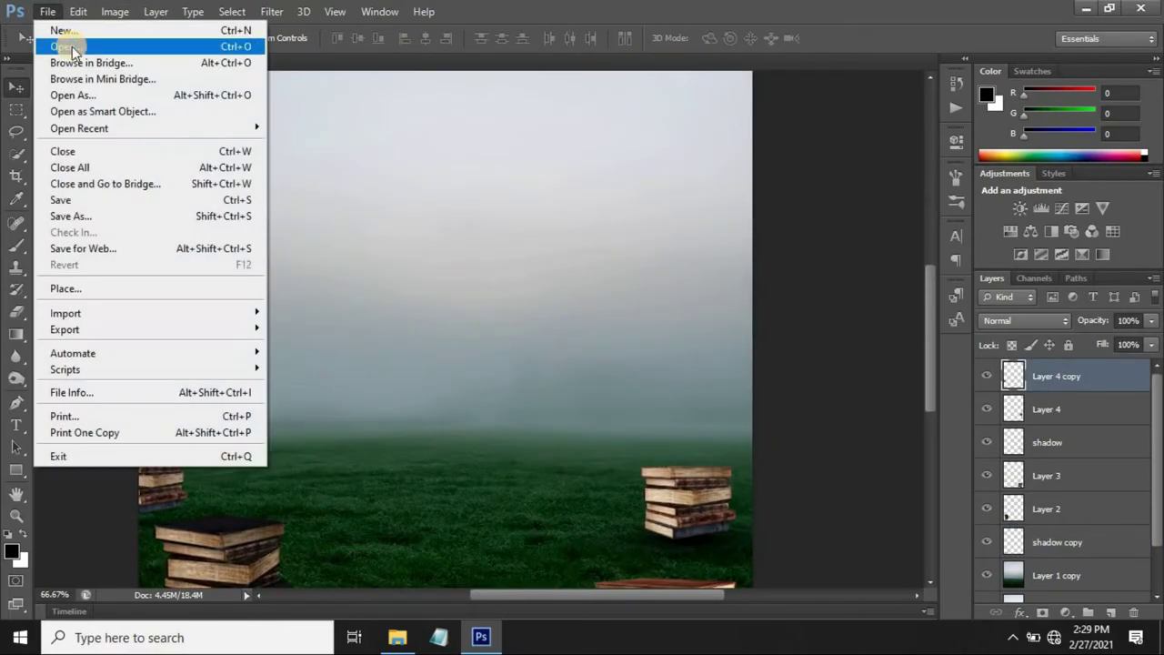
click(72, 44)
click(570, 132)
click(777, 482)
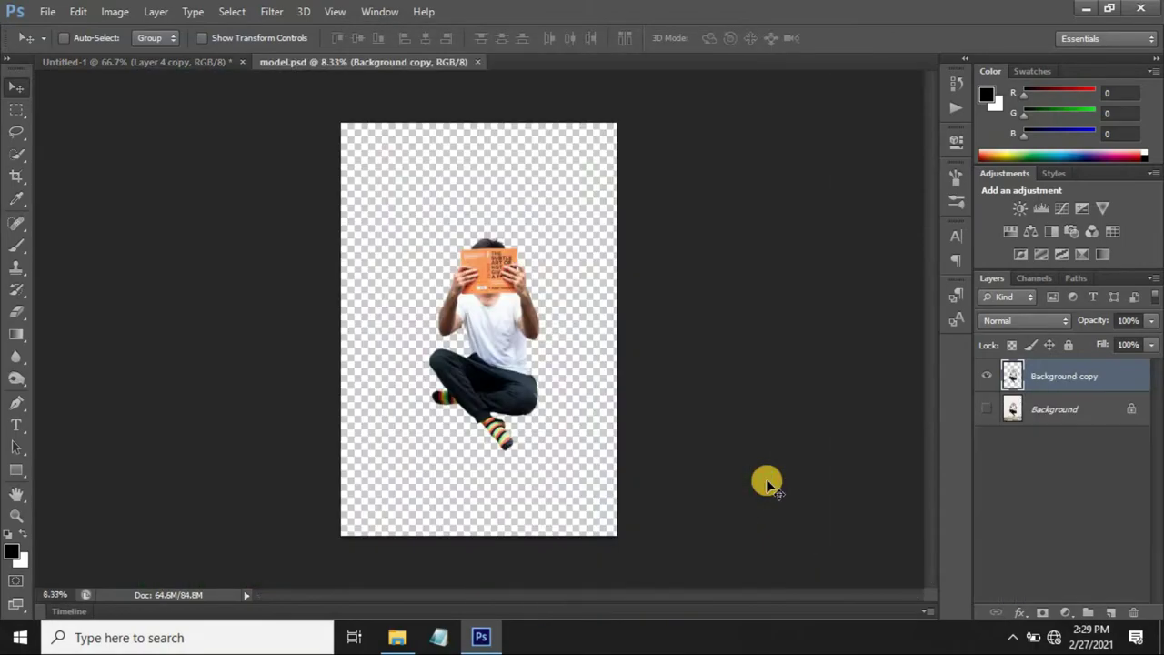
click(989, 409)
click(989, 408)
click(988, 408)
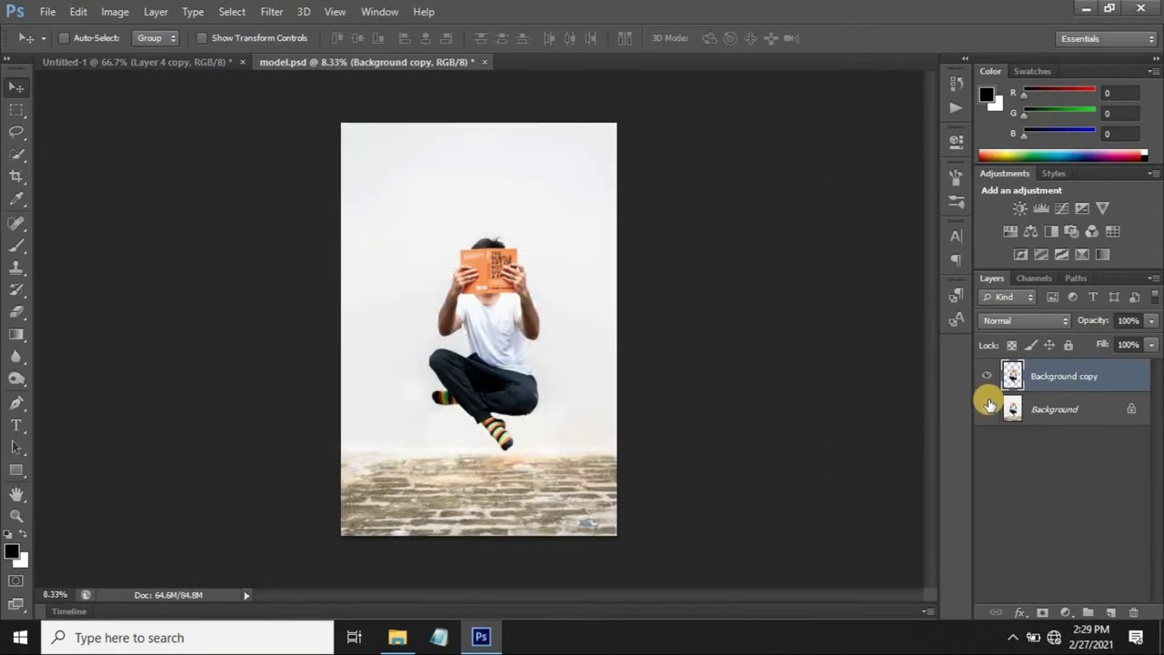
click(989, 408)
Step: Copy the person into the composite, scale him to about 22%, and place him above the field
drag(526, 323, 423, 252)
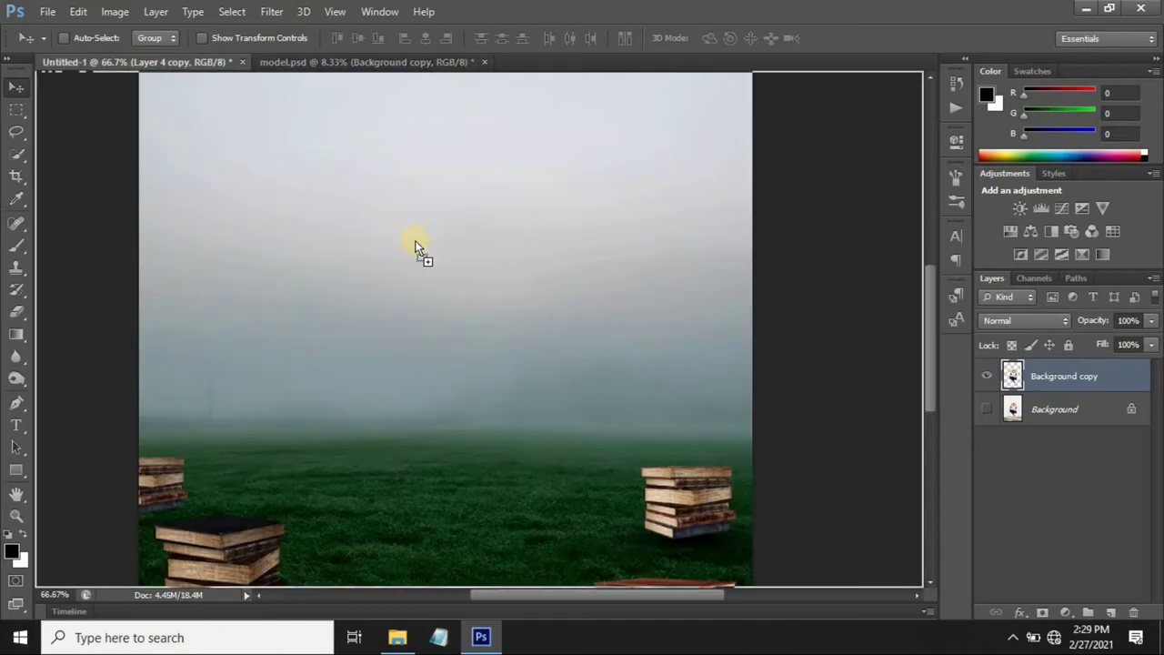
key(ctrl+minus)
key(ctrl+minus)
key(ctrl+minus)
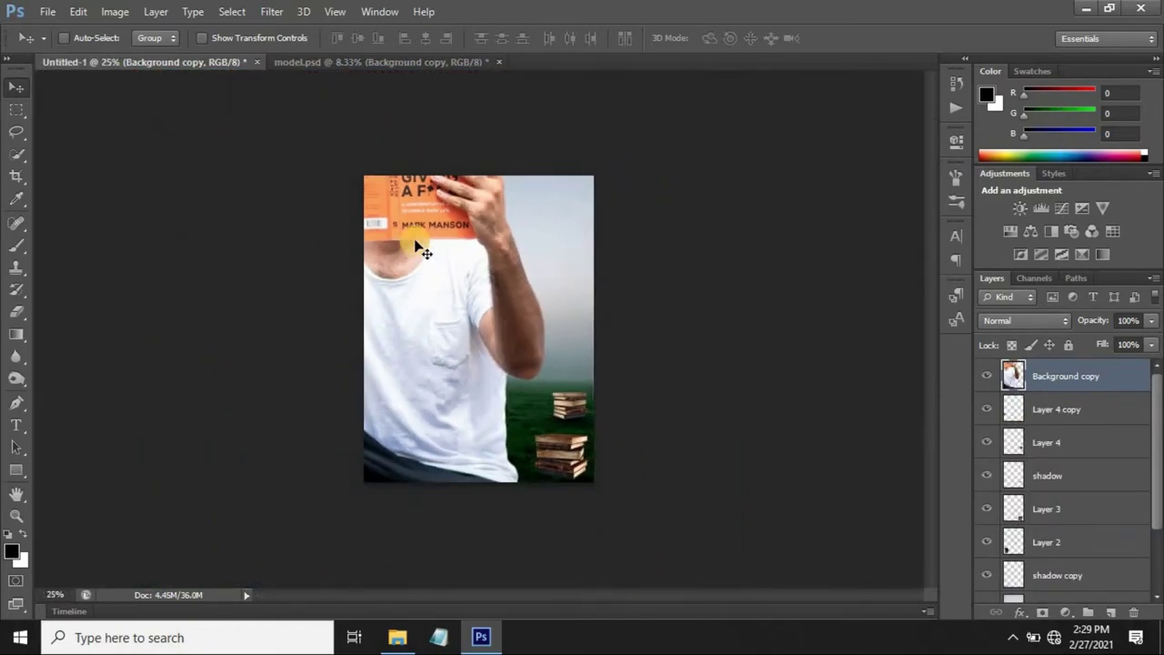
key(ctrl+t)
drag(544, 73, 466, 225)
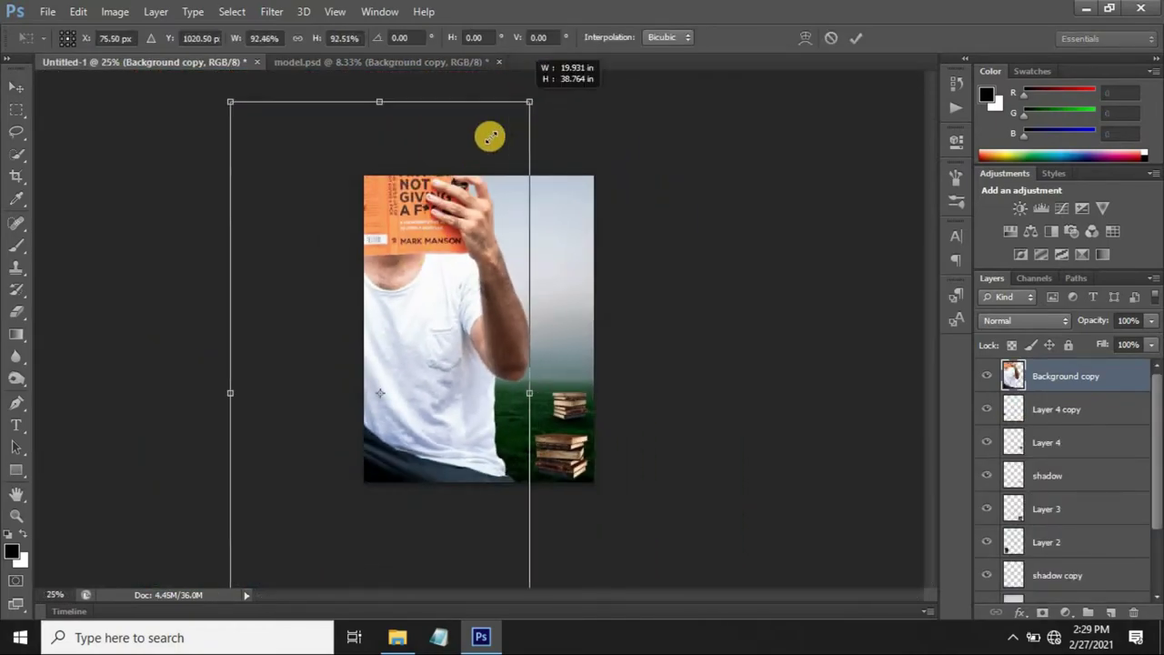
drag(468, 293, 494, 269)
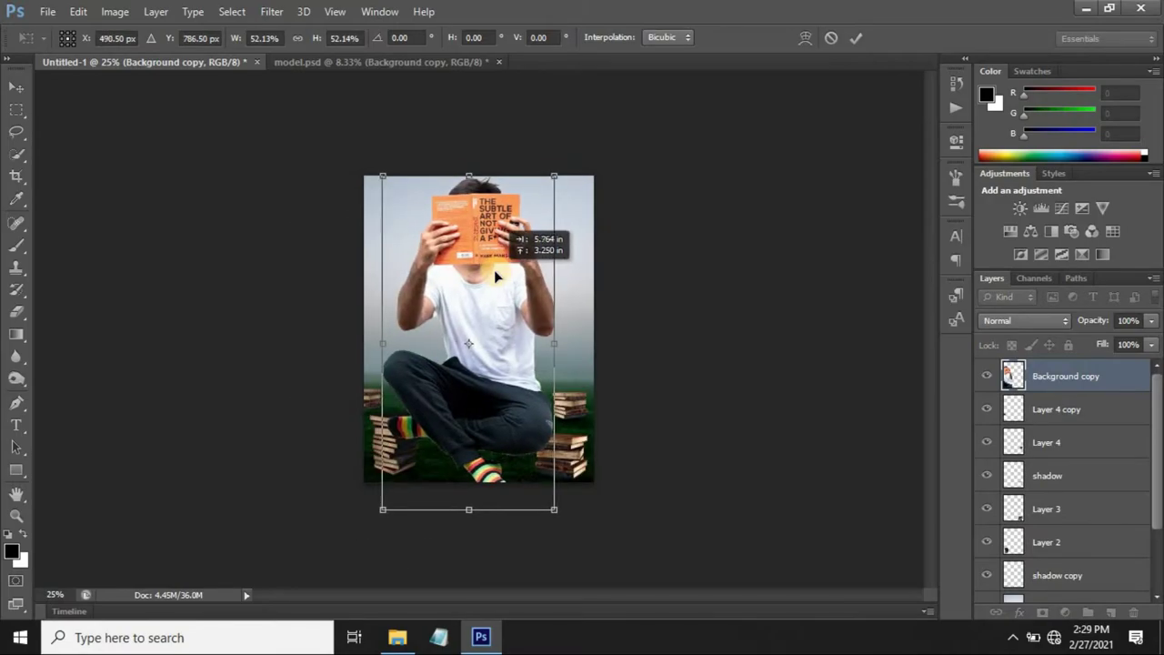
drag(555, 512, 503, 446)
drag(462, 385, 478, 352)
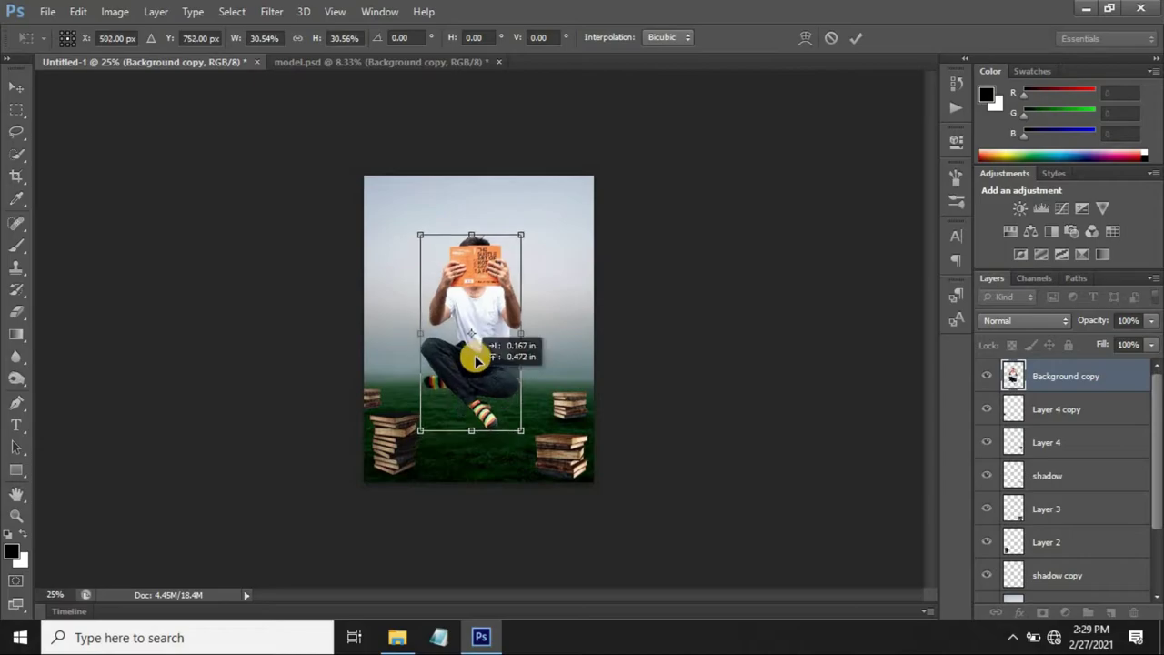
drag(531, 410, 513, 386)
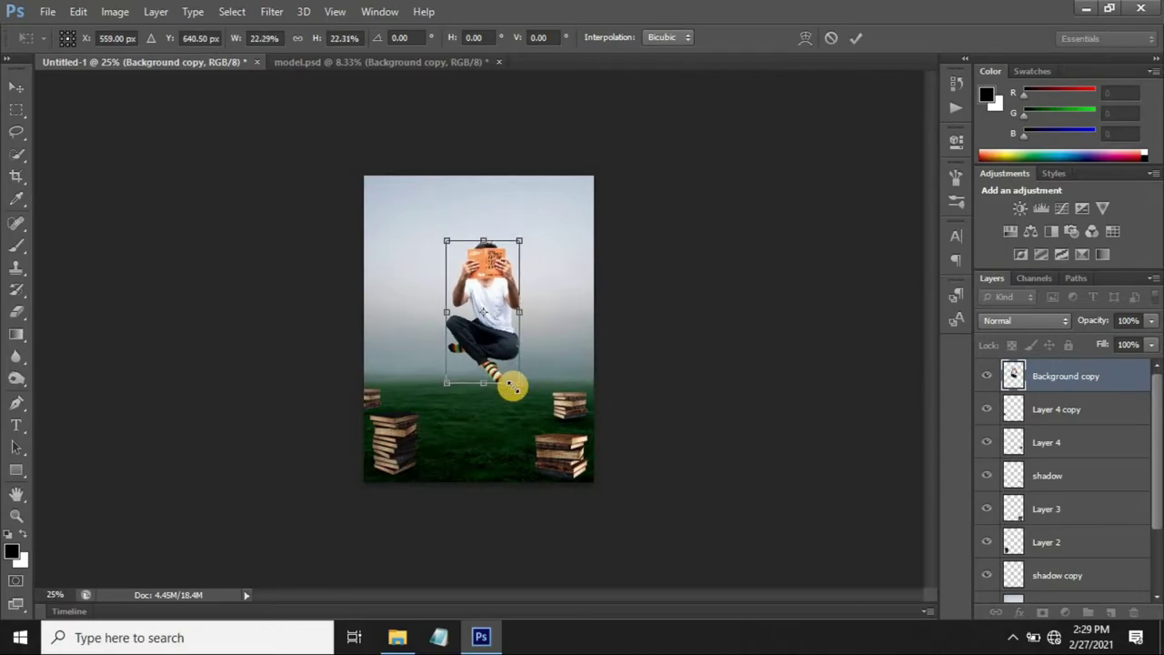
key(Return)
Step: Shrink the reader further to about 91% and nudge him into final position
key(ctrl+0)
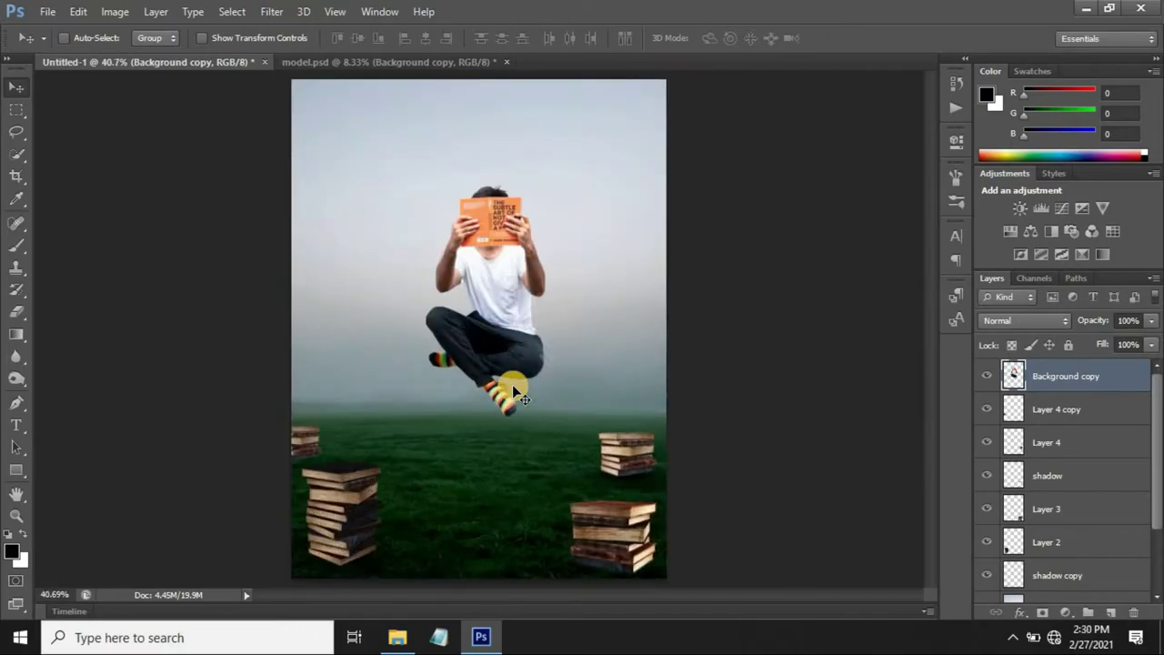
key(ctrl+plus)
key(ctrl+plus)
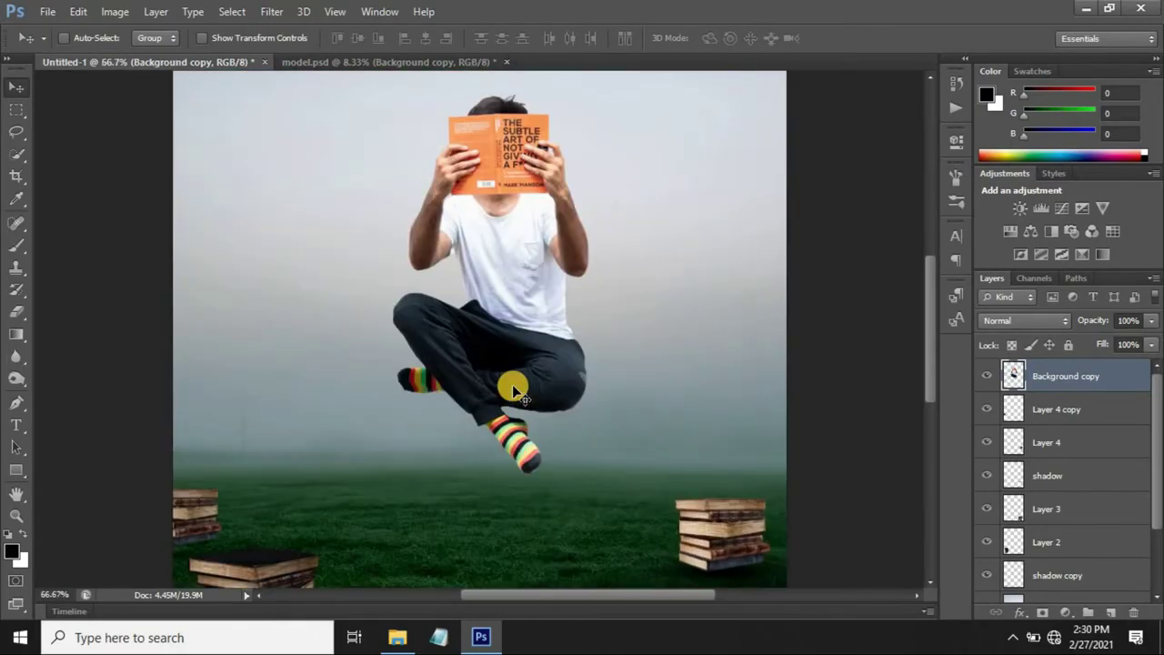
drag(488, 330, 455, 382)
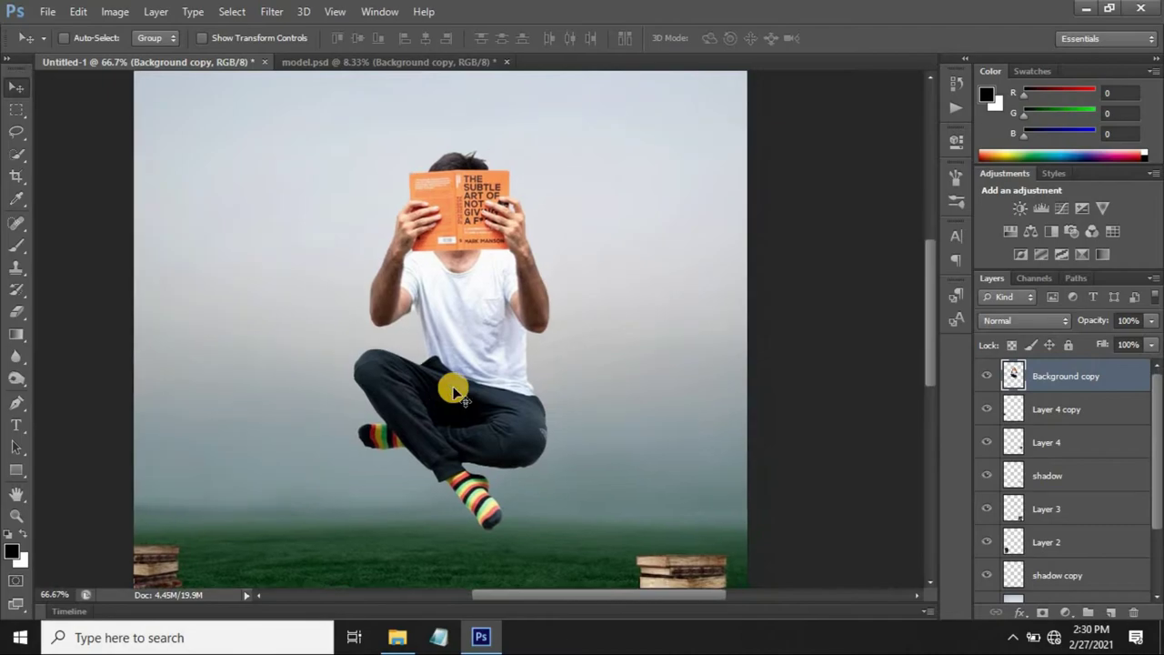
key(ctrl+t)
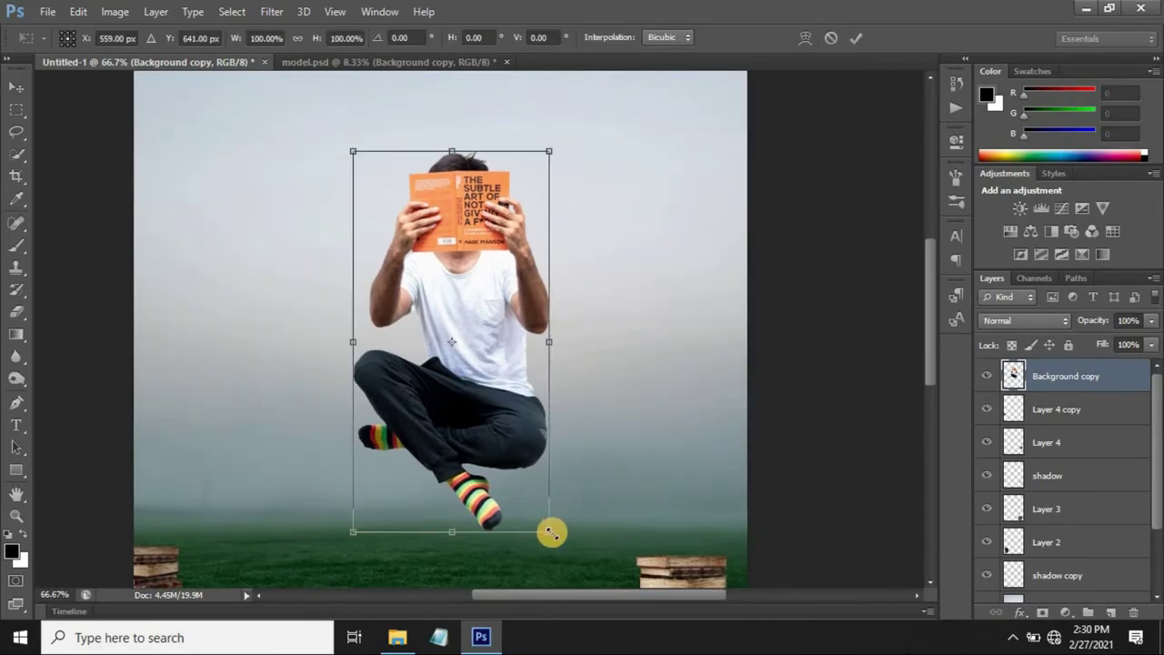
drag(547, 533, 532, 521)
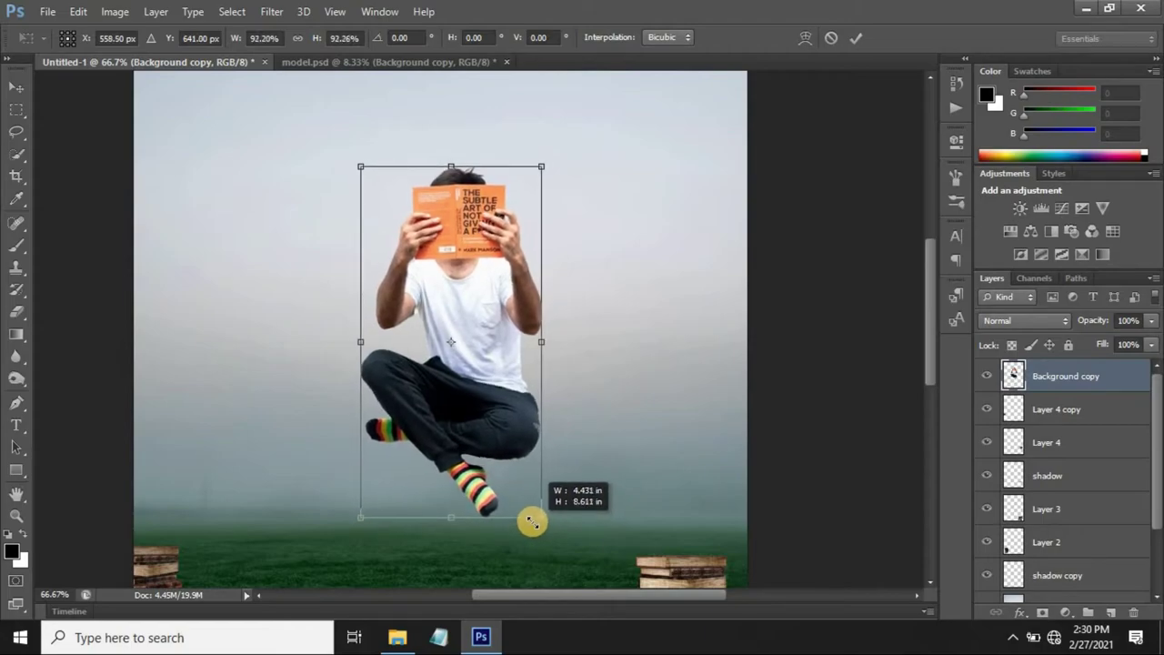
key(Return)
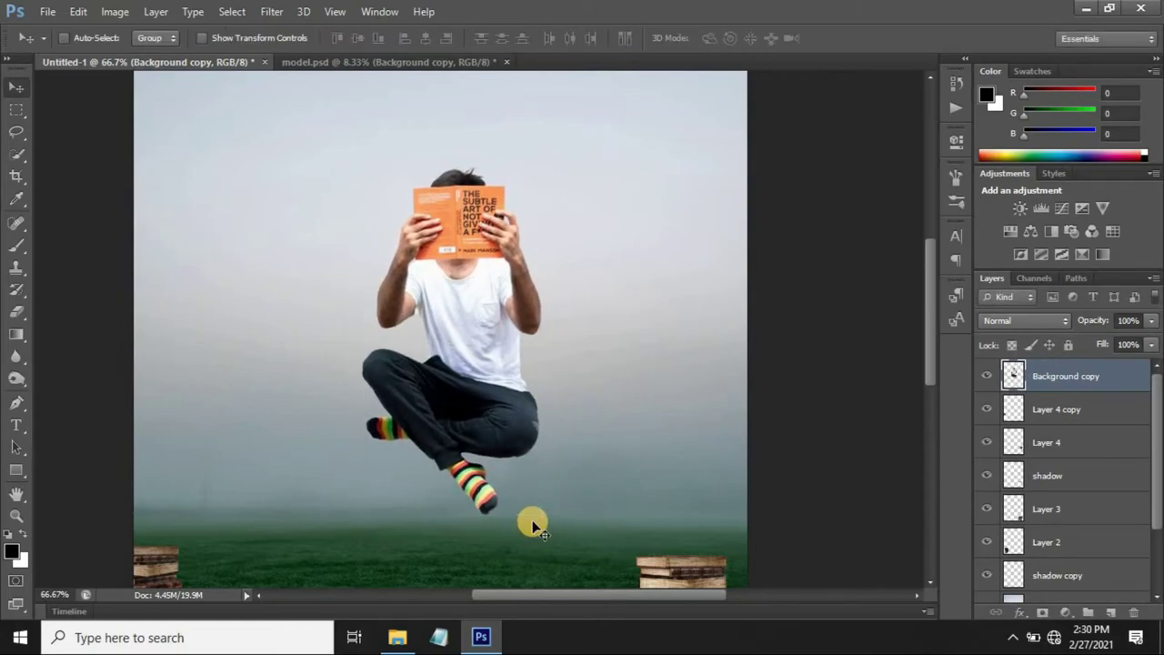
key(ctrl+0)
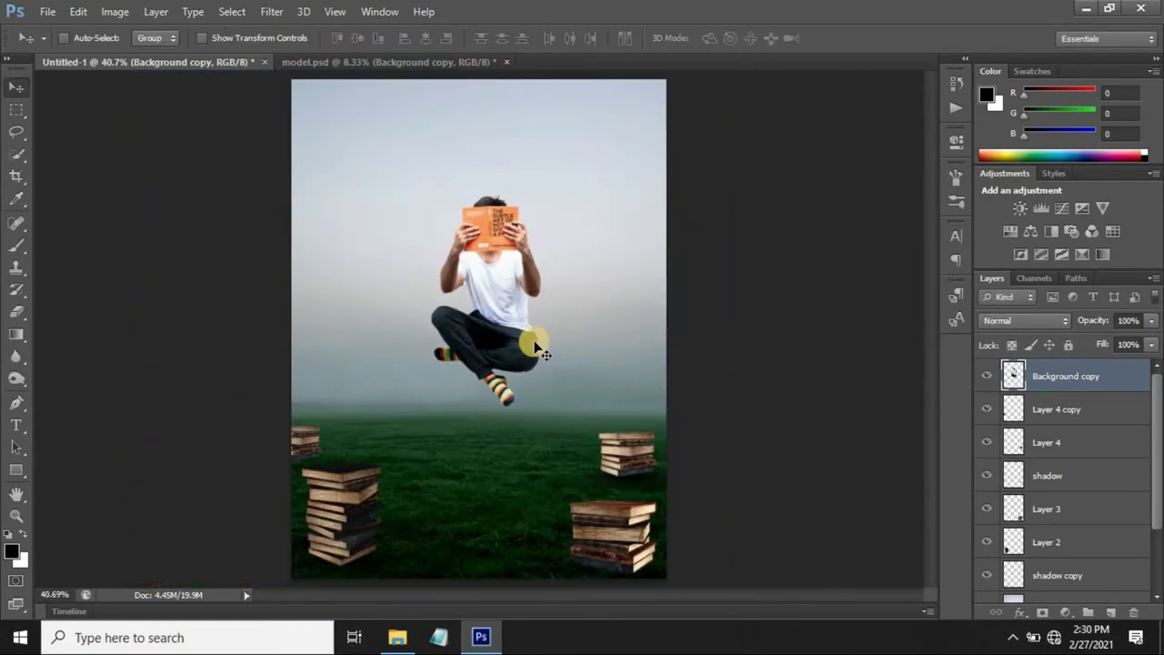
drag(515, 349, 507, 353)
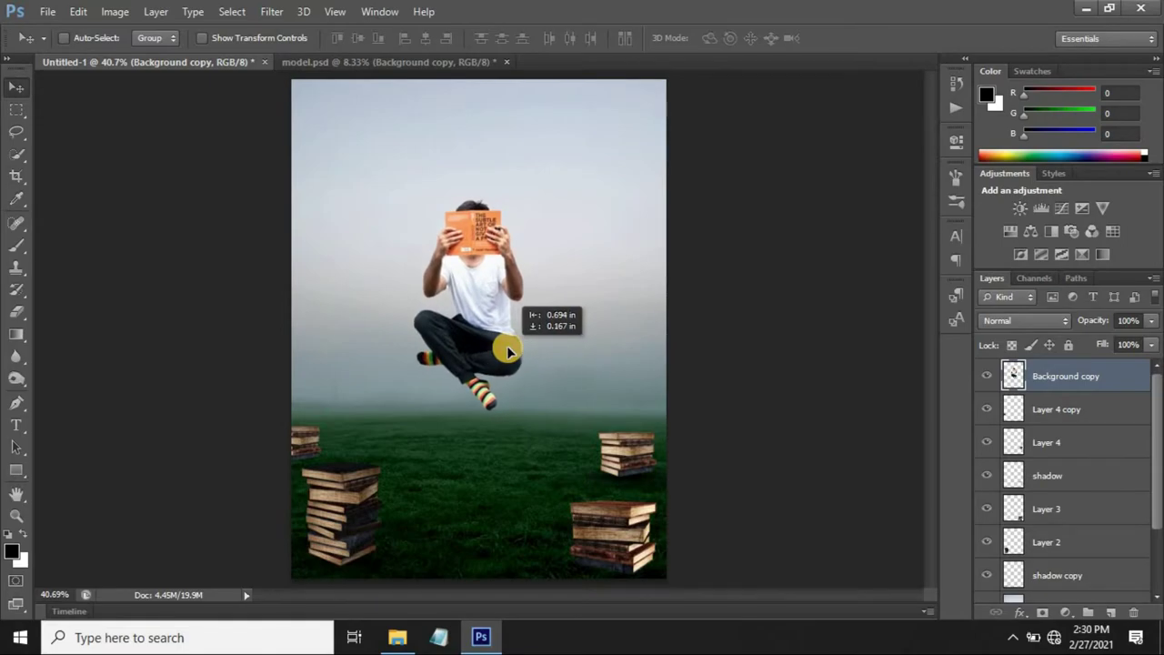
drag(508, 353, 517, 341)
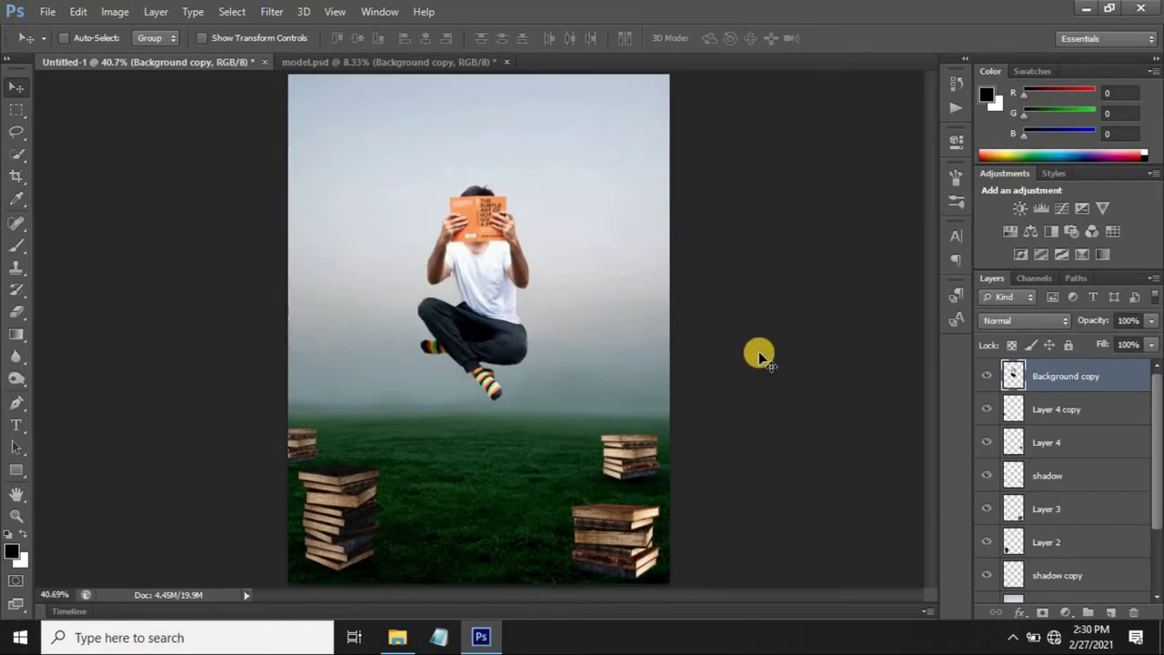
key(ctrl+plus)
key(ctrl+plus)
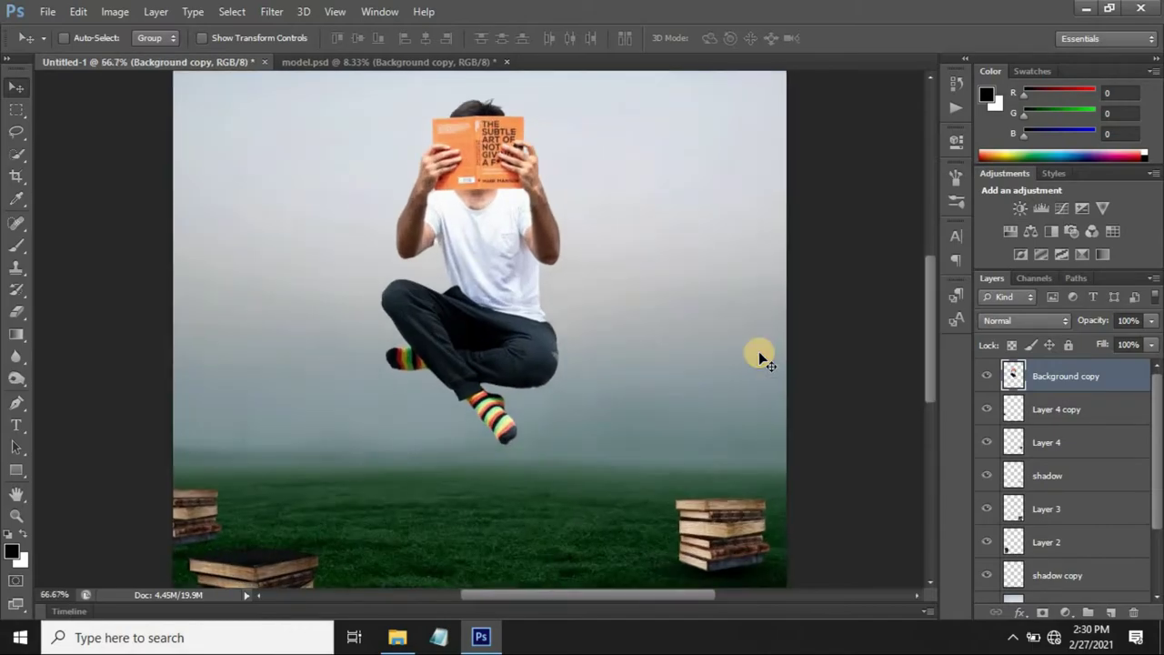
Step: Apply Auto Tone, Auto Contrast and Auto Color to the reader
drag(700, 352, 725, 434)
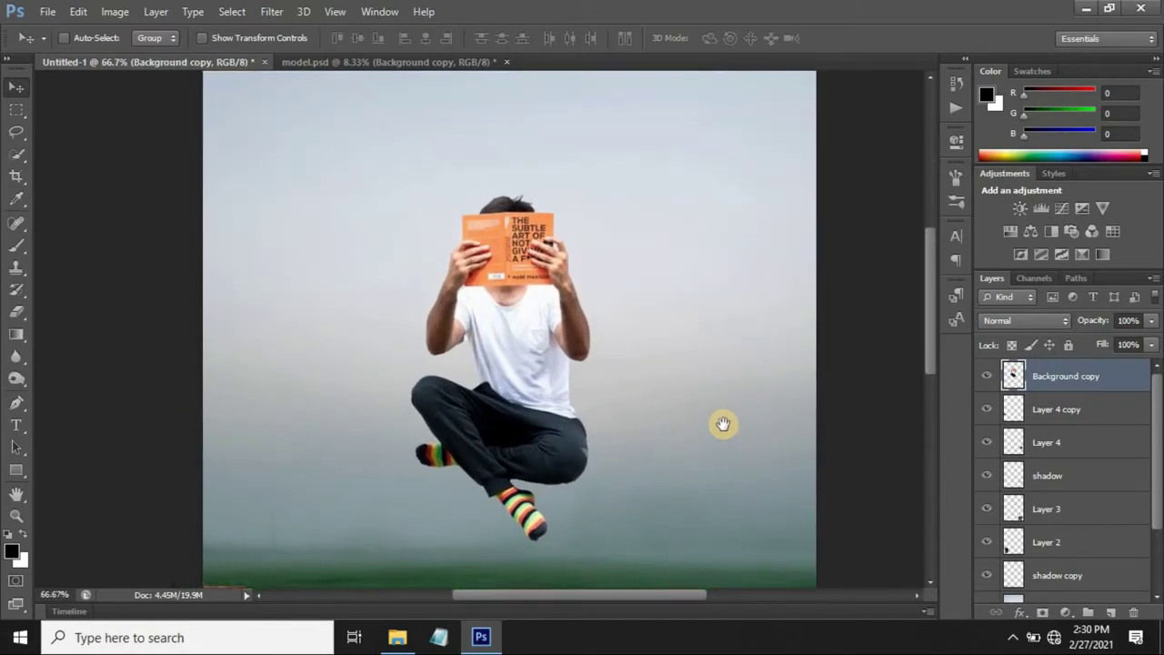
click(114, 12)
click(149, 78)
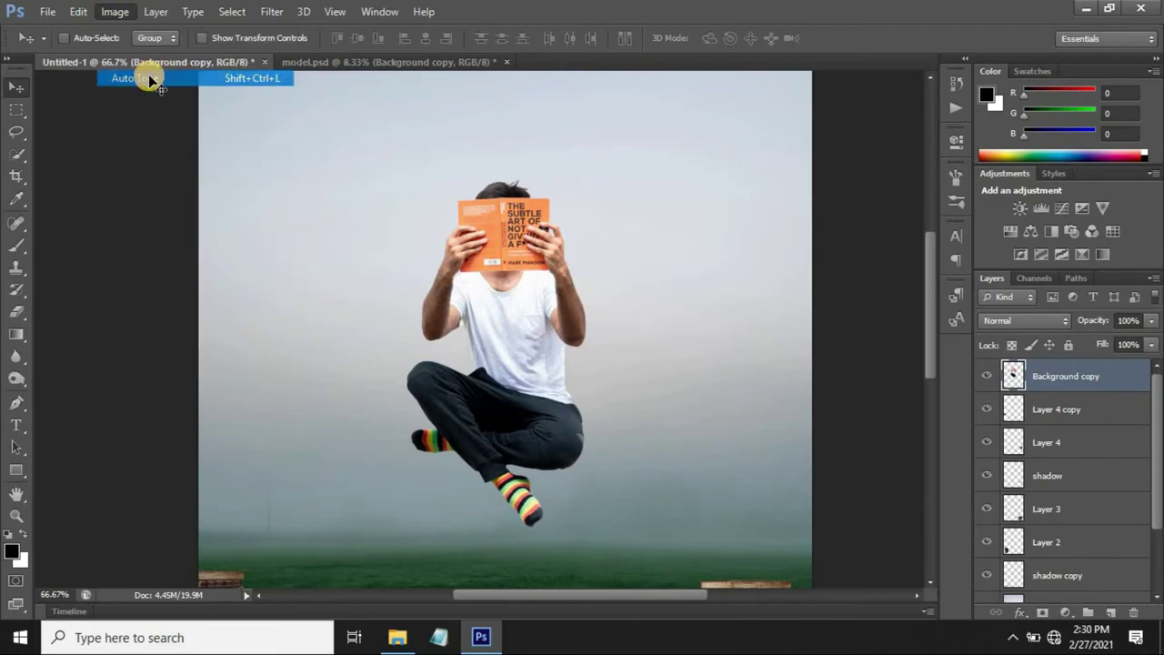
click(116, 12)
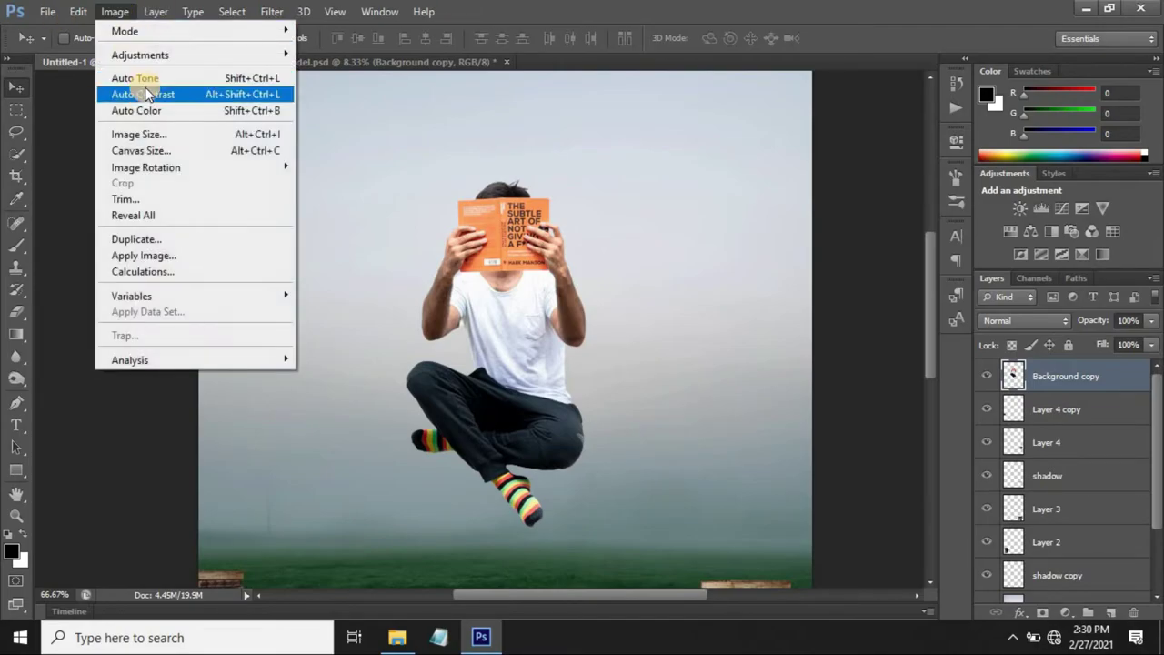
click(150, 92)
click(116, 13)
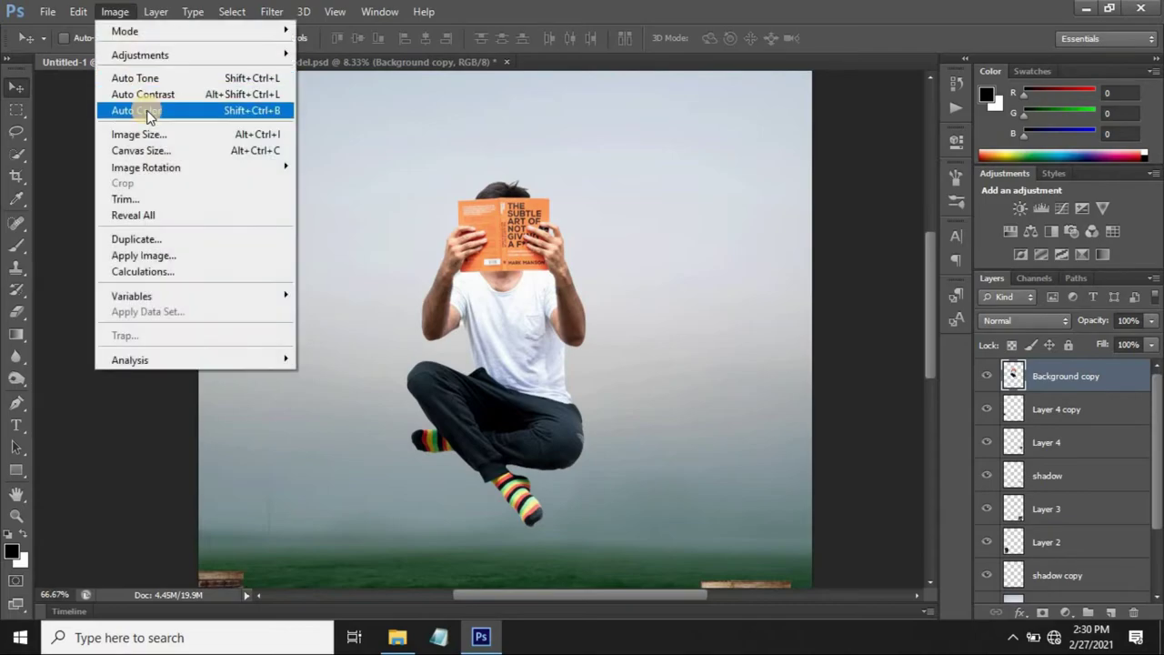
click(146, 108)
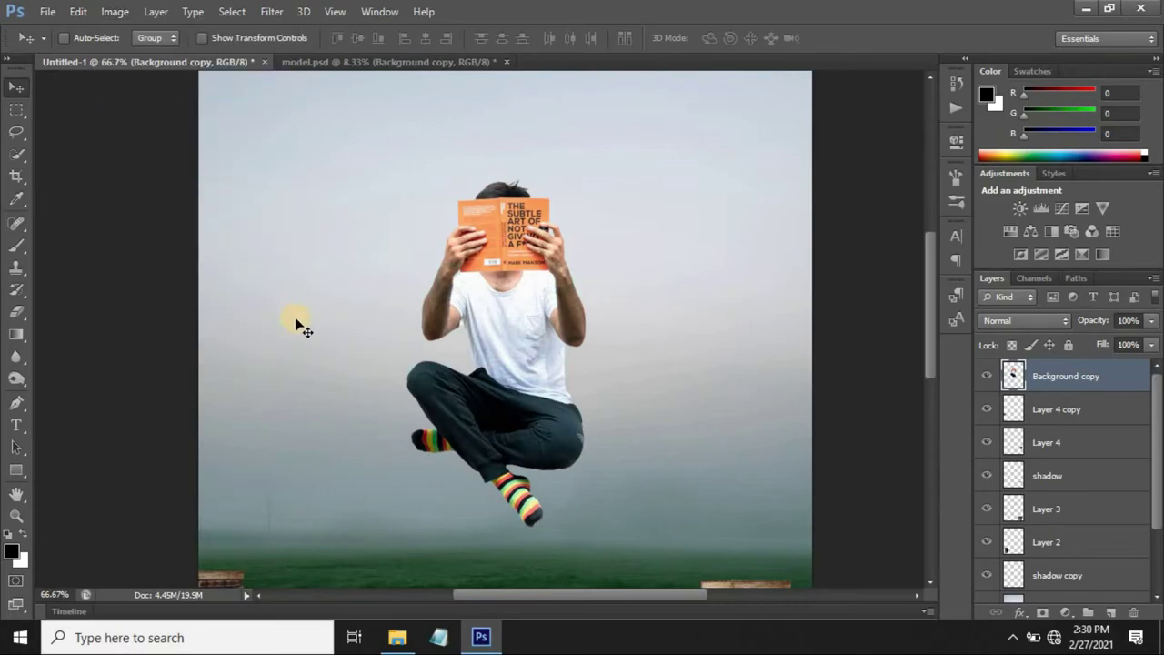
Step: Lower the reader's exposure to -0.65 with the Exposure adjustment
click(111, 11)
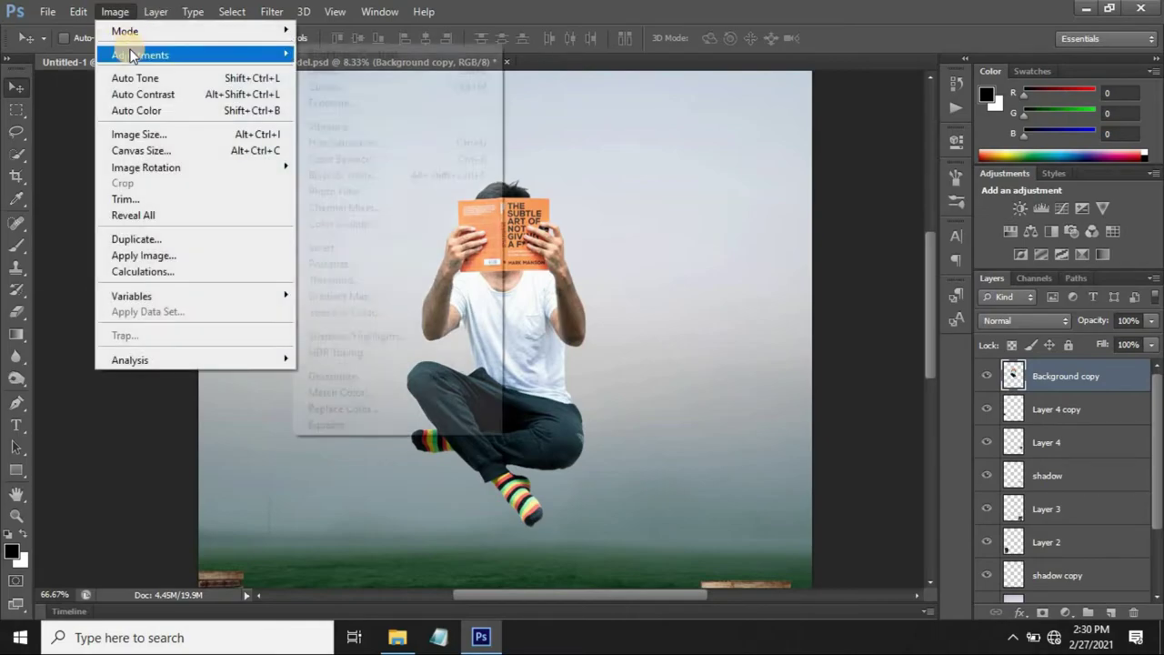
mouse_move(140, 55)
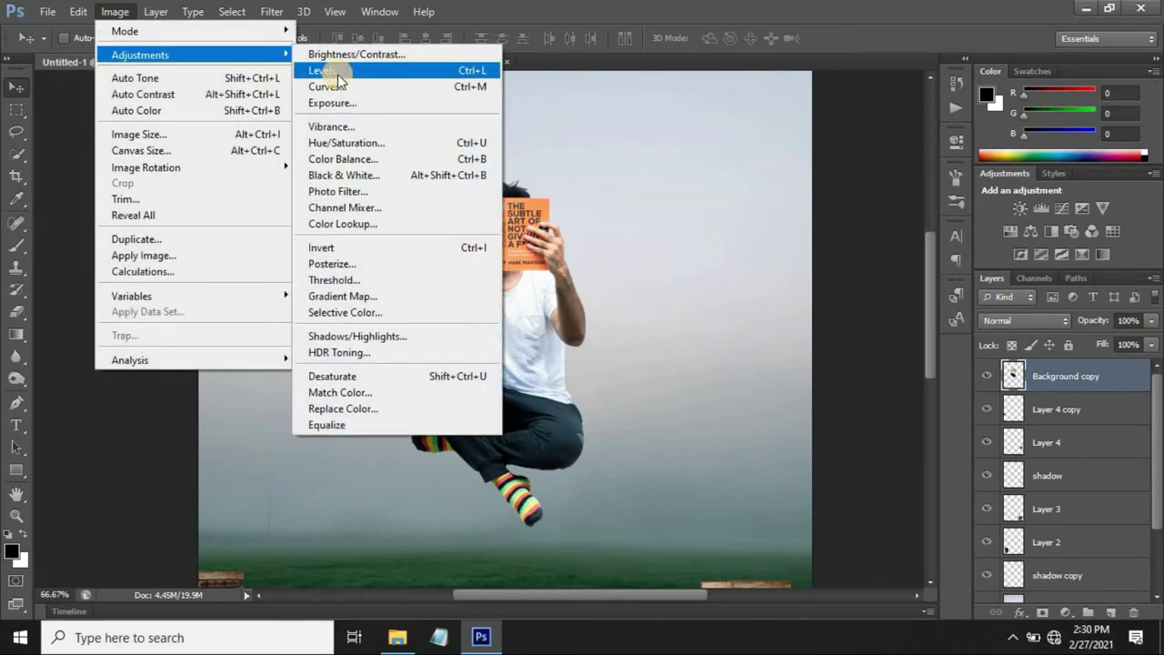
click(332, 103)
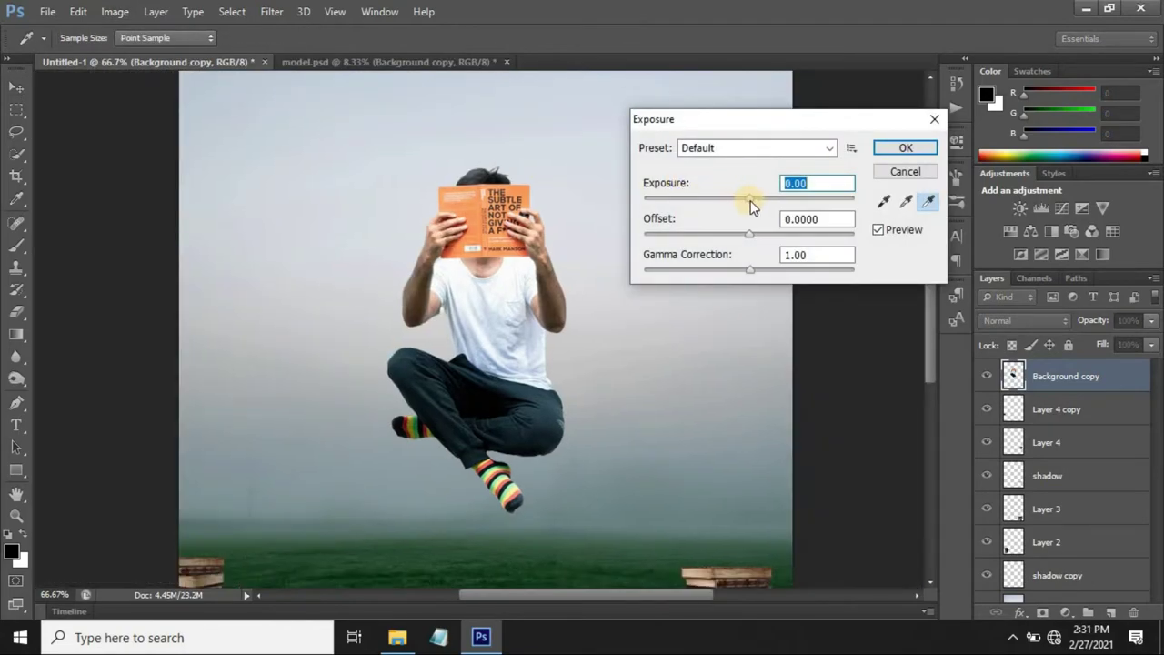
mouse_move(750, 198)
mouse_down()
mouse_move(735, 202)
mouse_move(756, 235)
mouse_move(733, 271)
mouse_move(750, 271)
mouse_up()
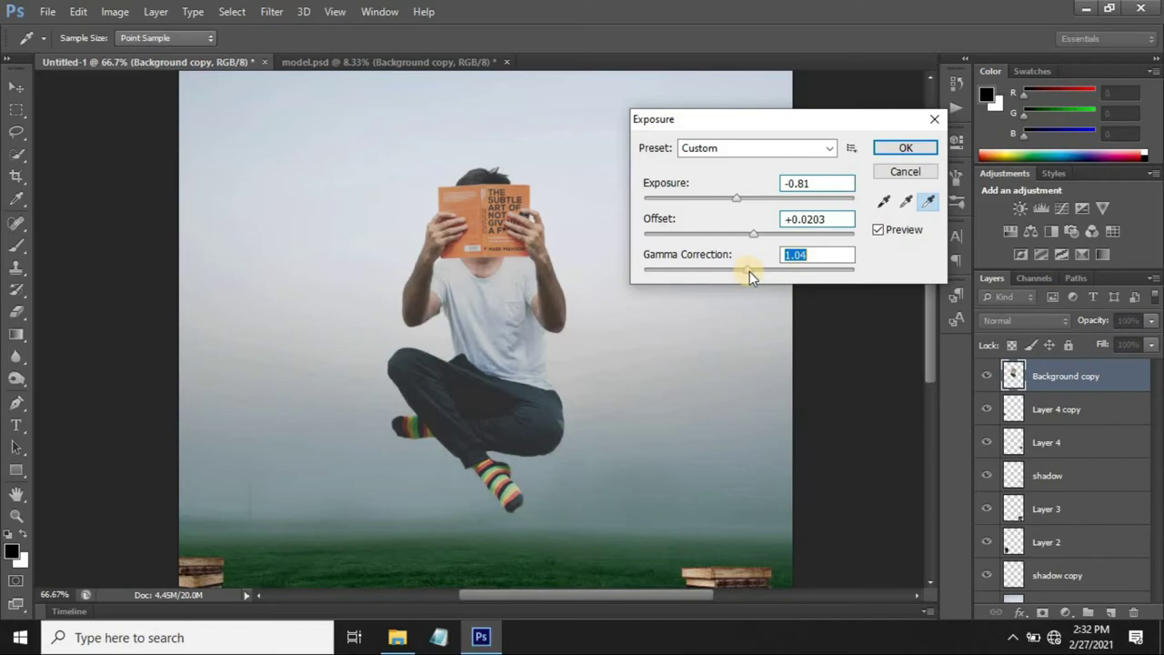
click(894, 150)
Step: Apply Levels to the reader with black input 9 and midtone 1.27
key(ctrl+0)
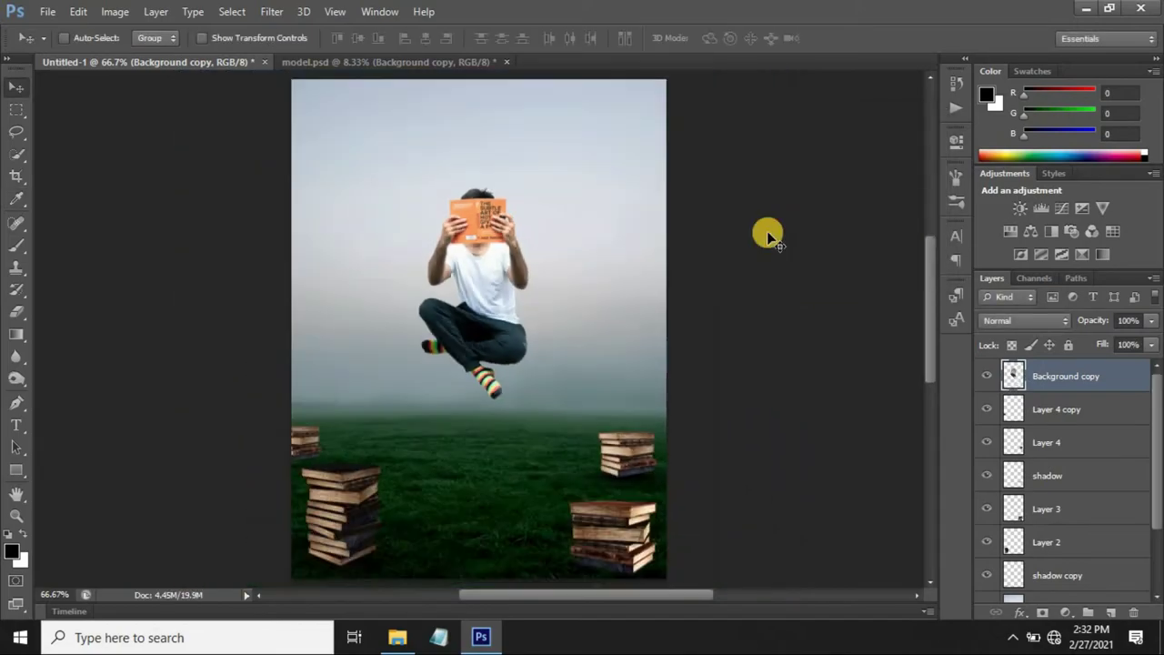
click(114, 11)
mouse_move(137, 54)
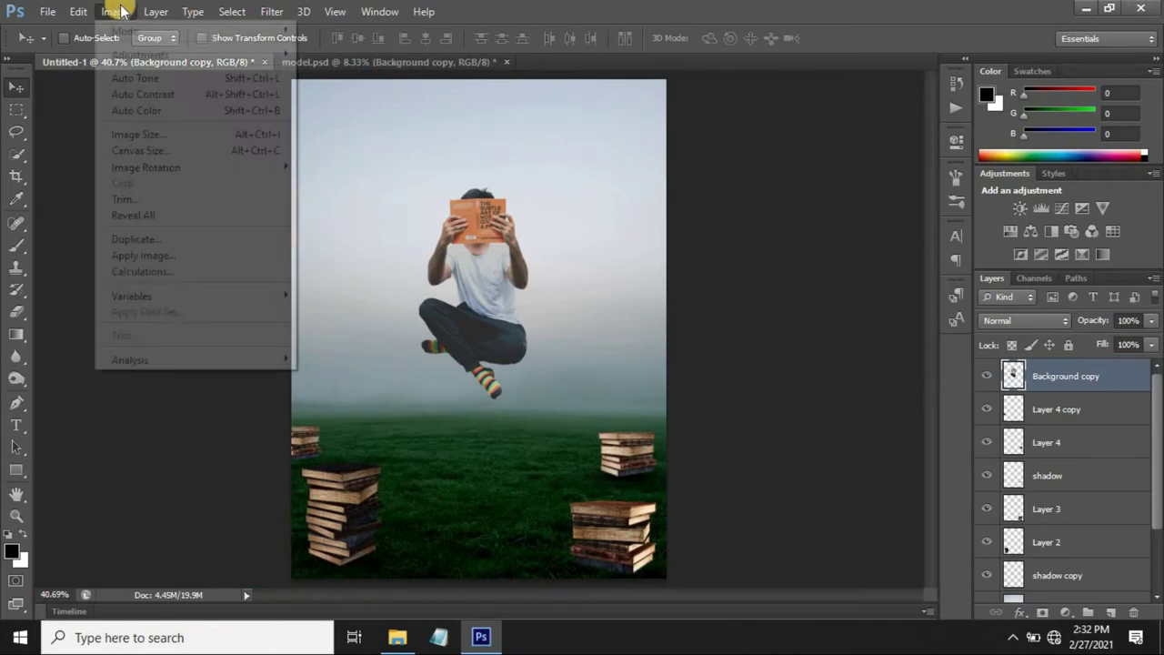
click(354, 70)
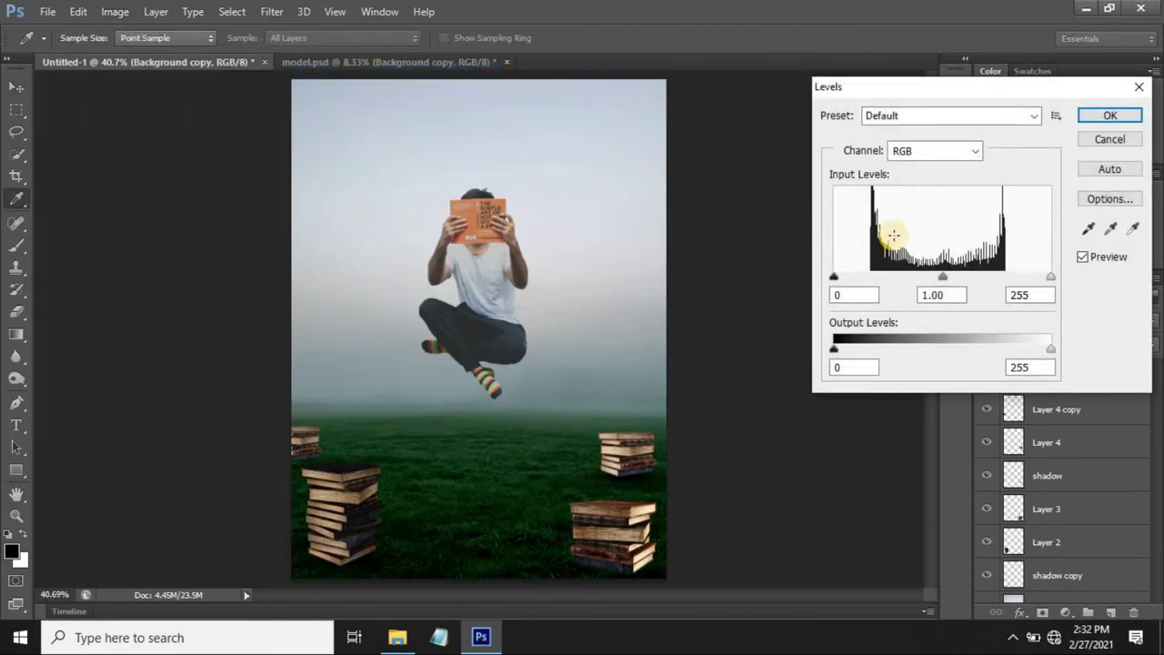
mouse_move(841, 284)
mouse_down()
mouse_move(855, 283)
mouse_move(842, 284)
mouse_up()
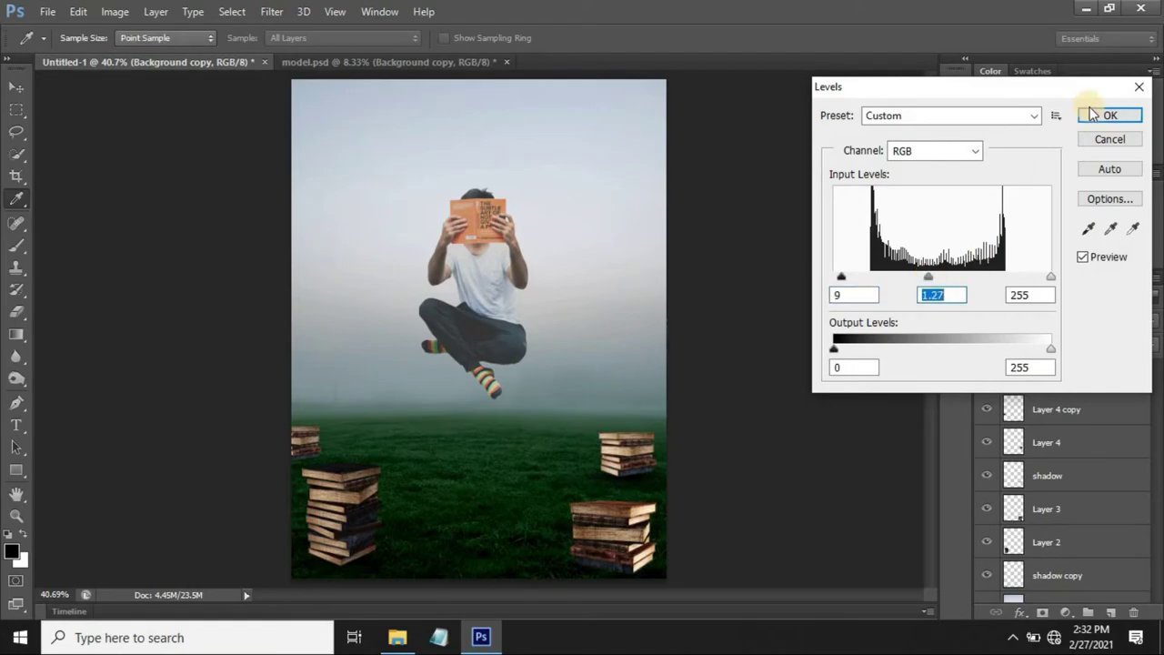
click(1111, 115)
key(ctrl+plus)
key(ctrl+plus)
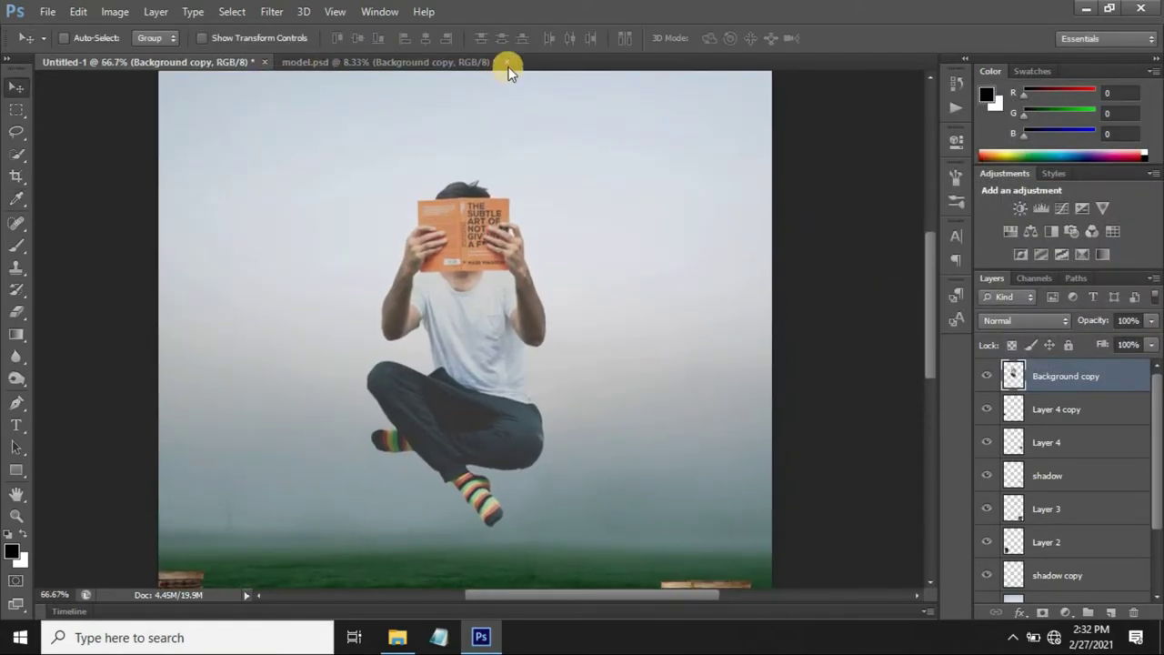
Step: Close model.psd without saving and open senty (23).png
click(504, 62)
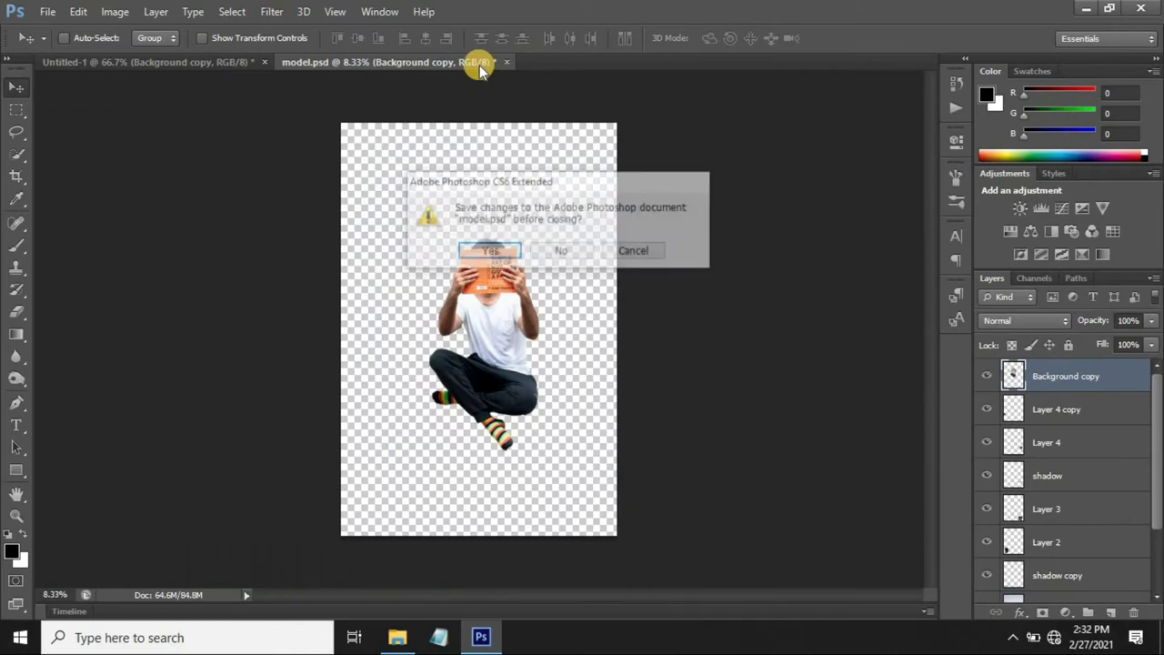
click(553, 250)
click(47, 11)
click(65, 47)
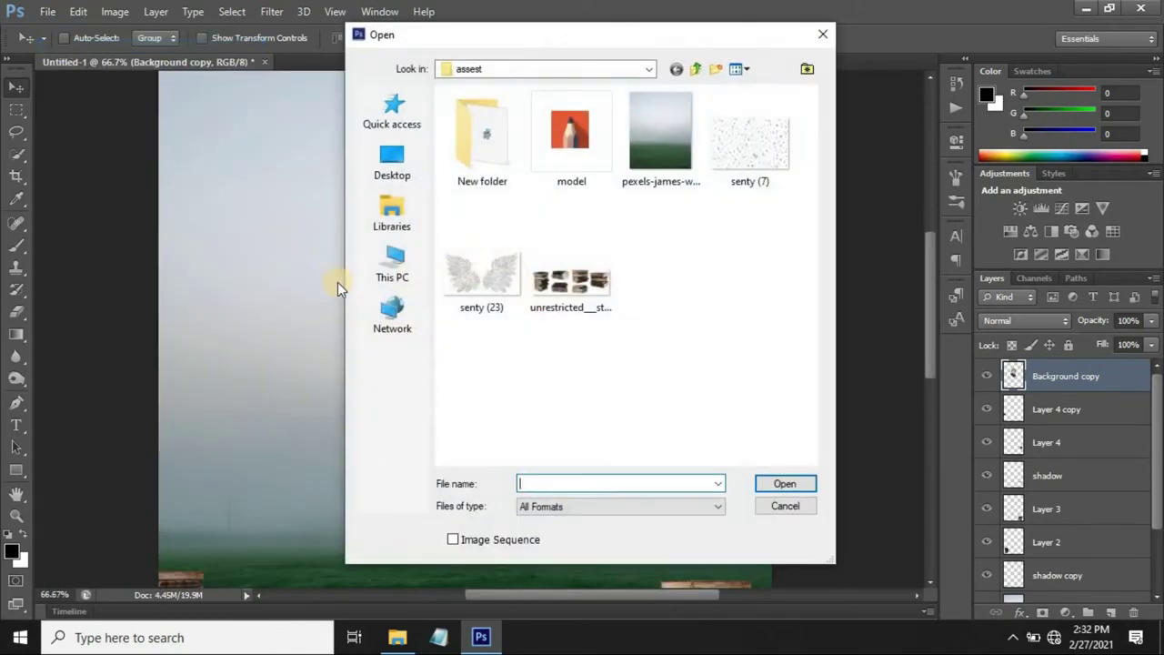
click(482, 269)
click(790, 477)
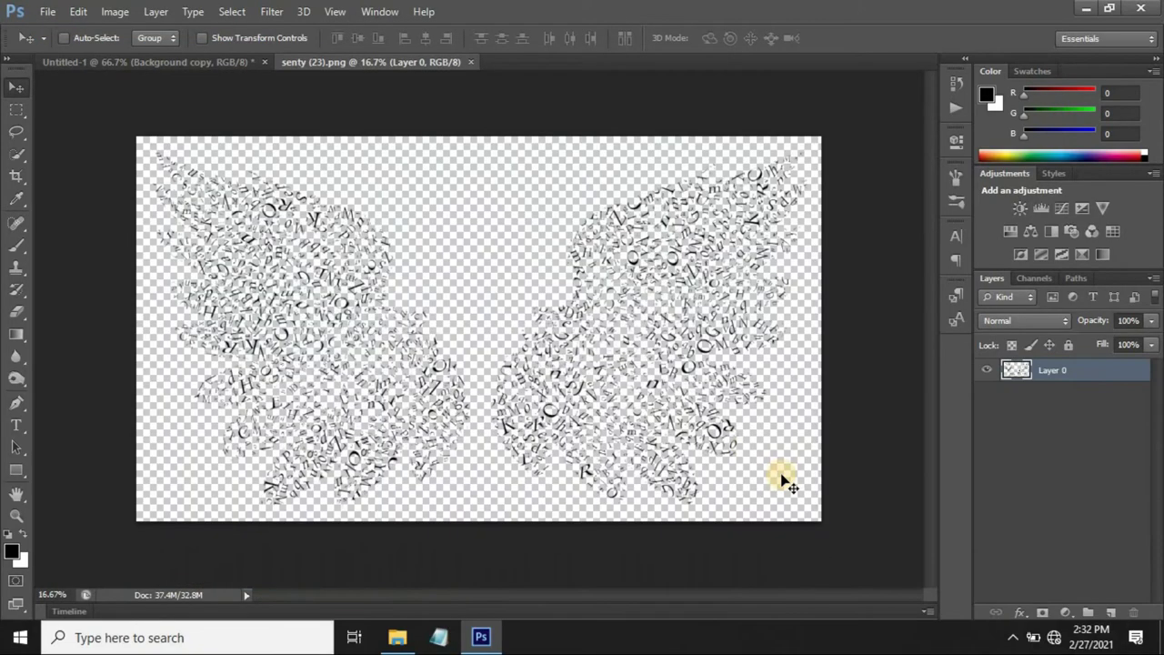
Step: Bring the letter wings into the composite and shrink them to fit around the reader
mouse_move(592, 318)
mouse_down()
mouse_move(215, 114)
mouse_move(186, 64)
mouse_move(438, 256)
mouse_up()
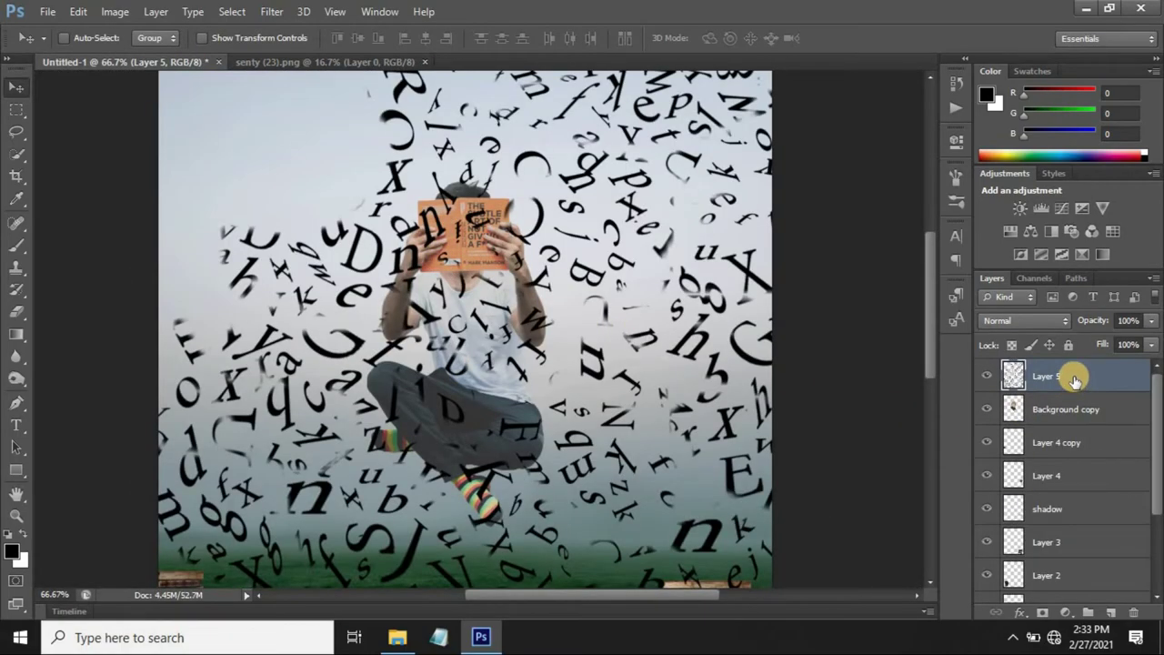
key(ctrl+t)
key(ctrl+minus)
key(ctrl+minus)
key(ctrl+minus)
key(ctrl+minus)
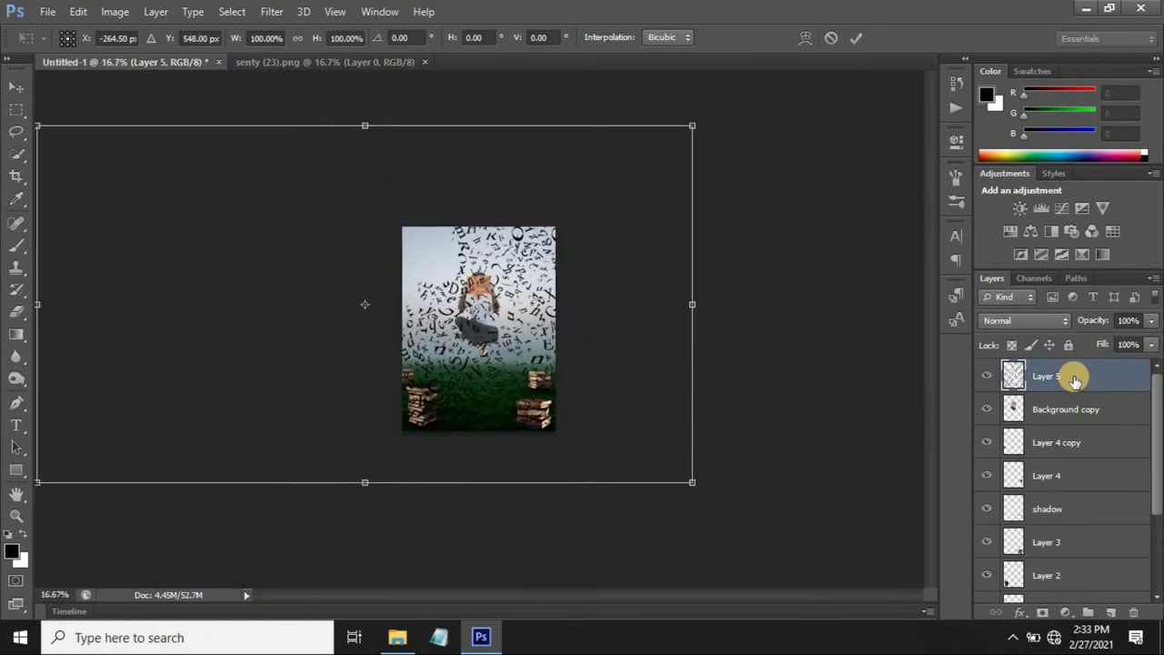
drag(473, 326, 589, 320)
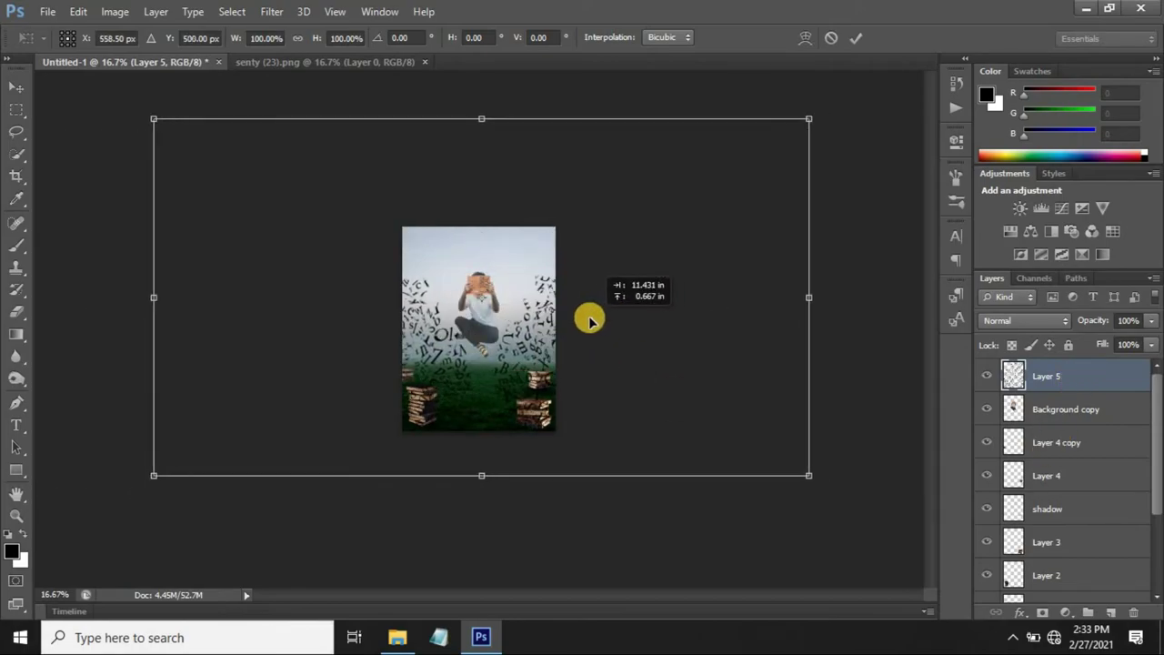
drag(808, 475, 536, 334)
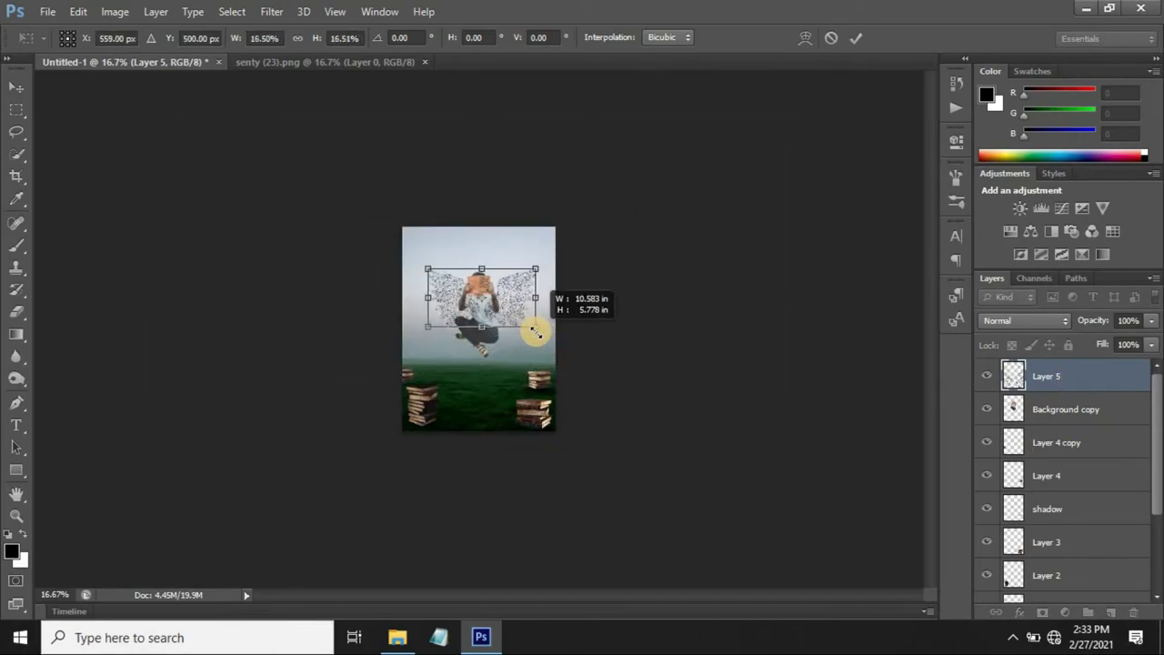
click(856, 39)
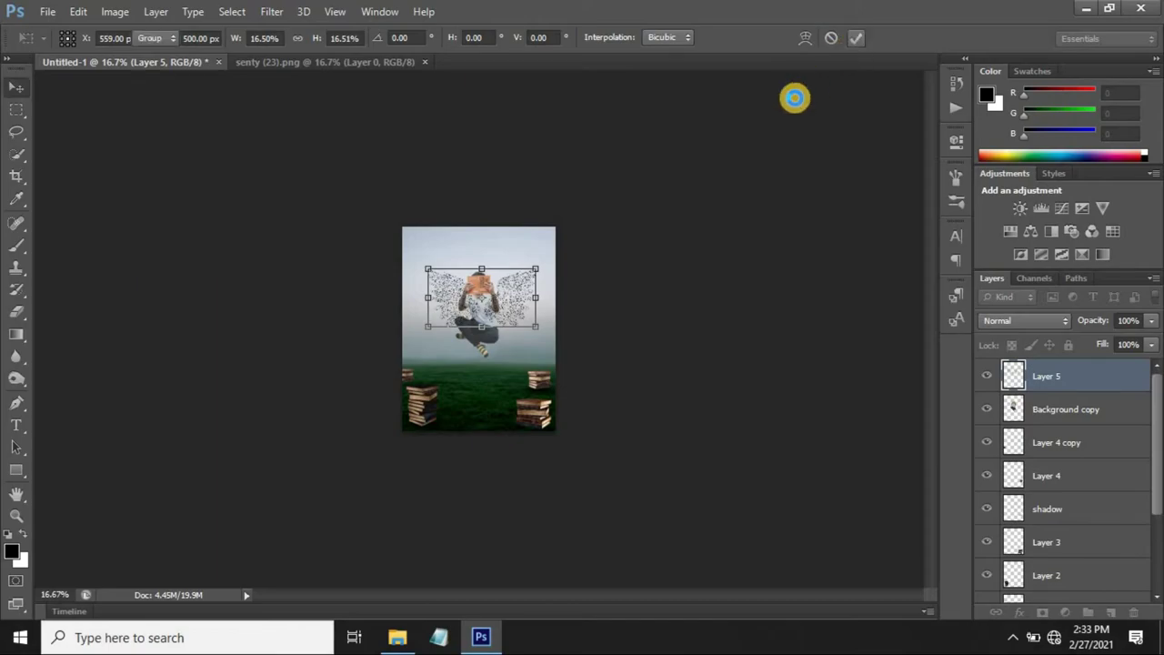
key(ctrl+0)
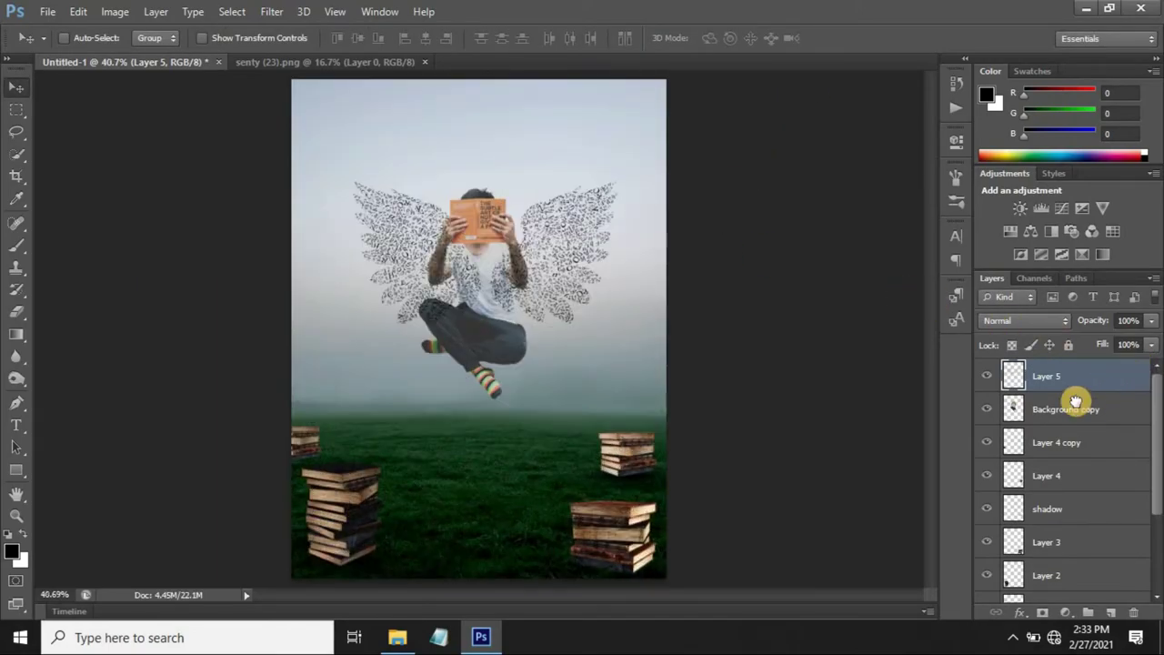
Step: Move the reader layer above the wings, enlarge the wings to about 113%, and nudge them into place
mouse_move(1082, 397)
mouse_down()
mouse_move(1060, 363)
mouse_move(1055, 371)
mouse_up()
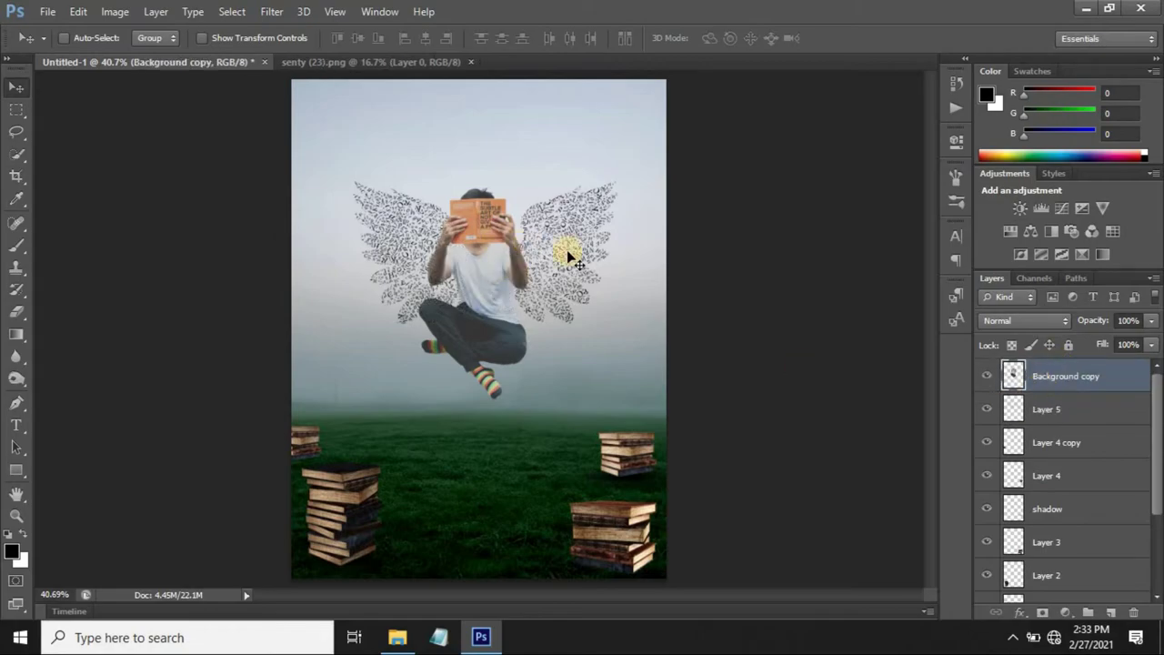
mouse_move(566, 254)
mouse_down()
mouse_move(555, 250)
mouse_move(571, 244)
mouse_up()
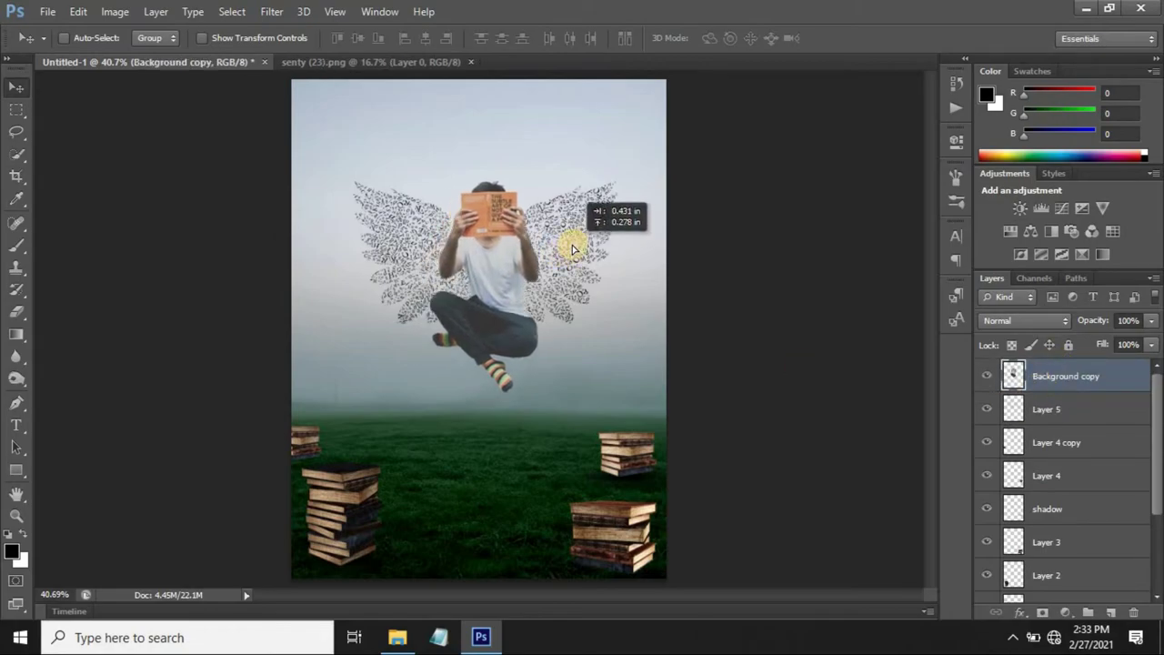
click(1055, 407)
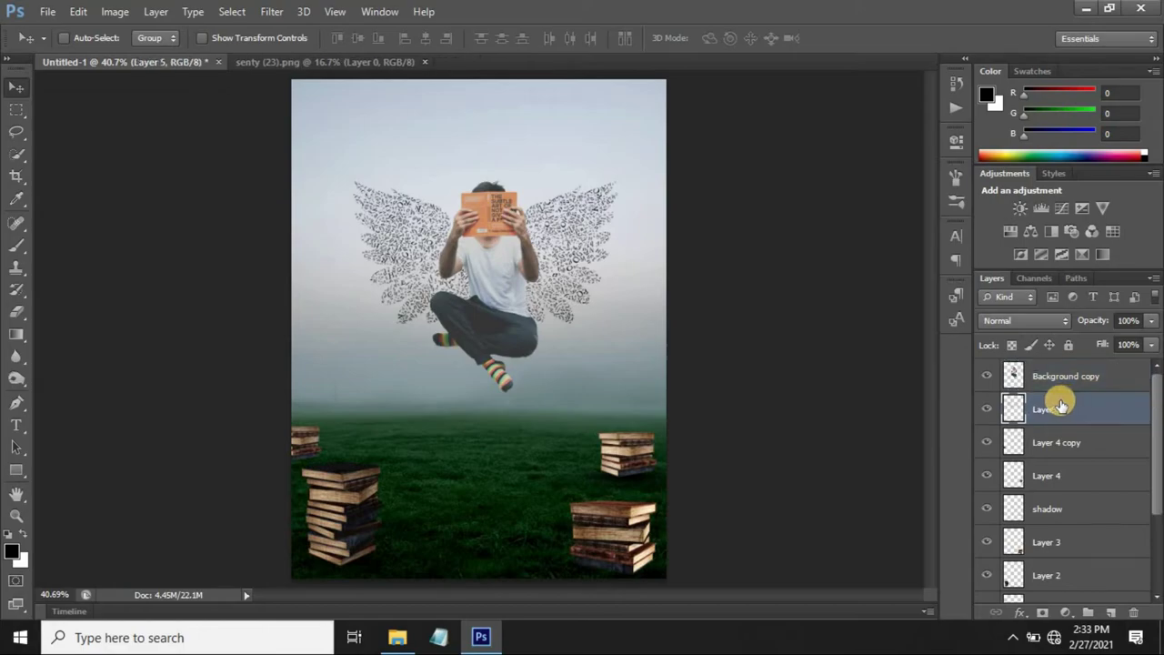
key(ctrl+t)
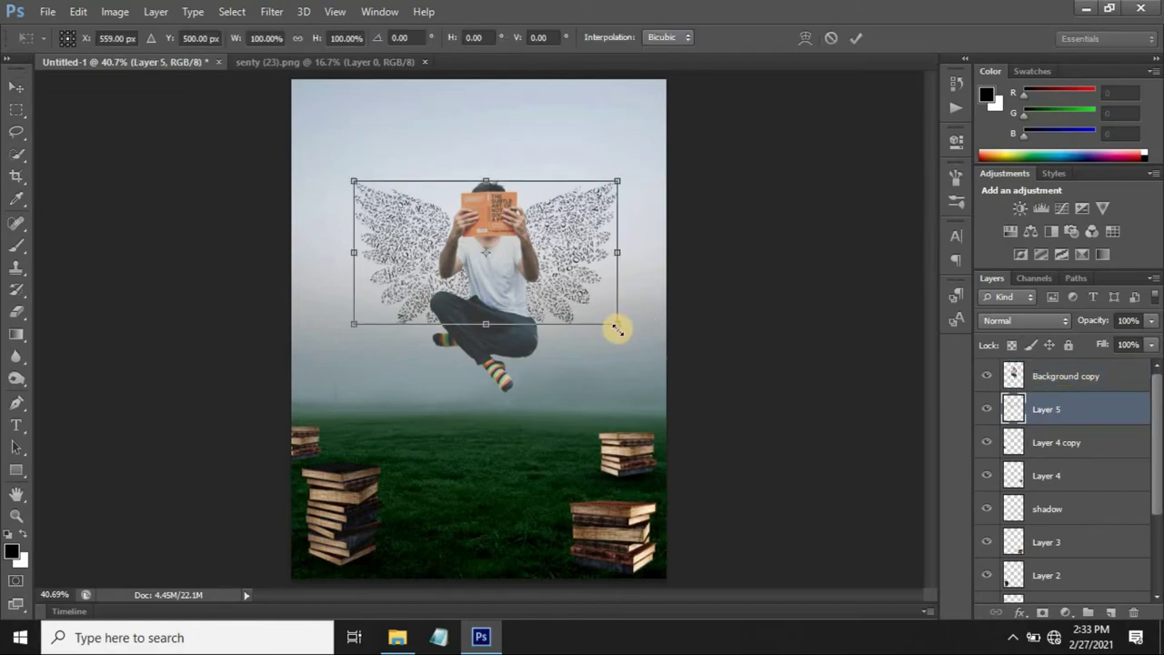
drag(618, 323, 635, 333)
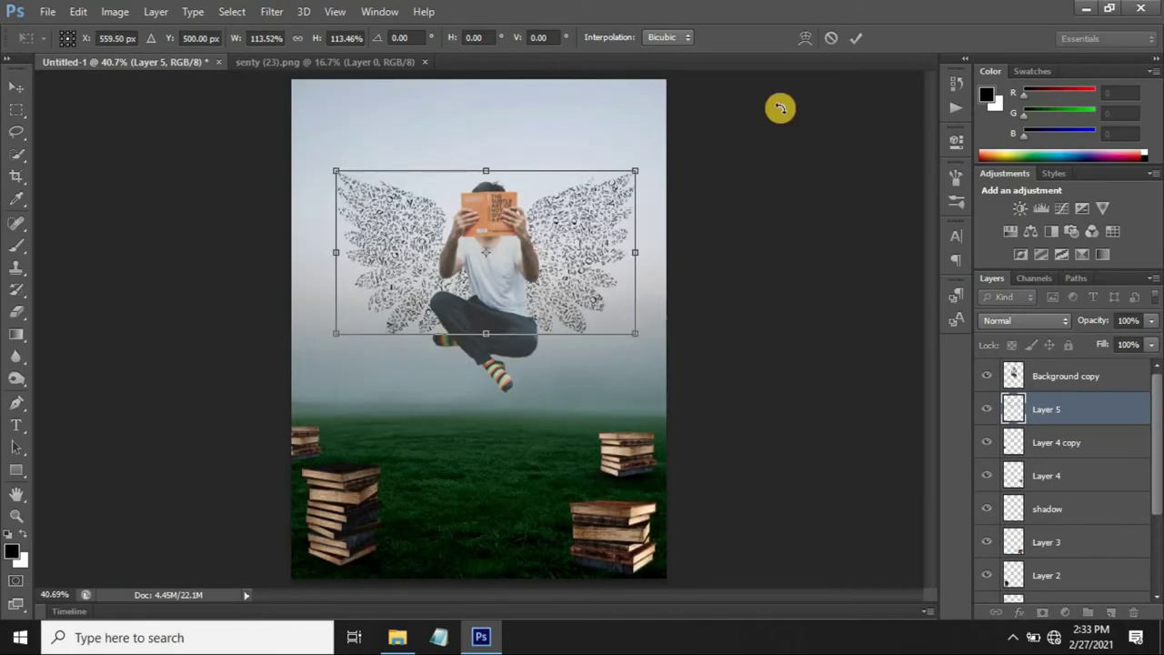
click(845, 41)
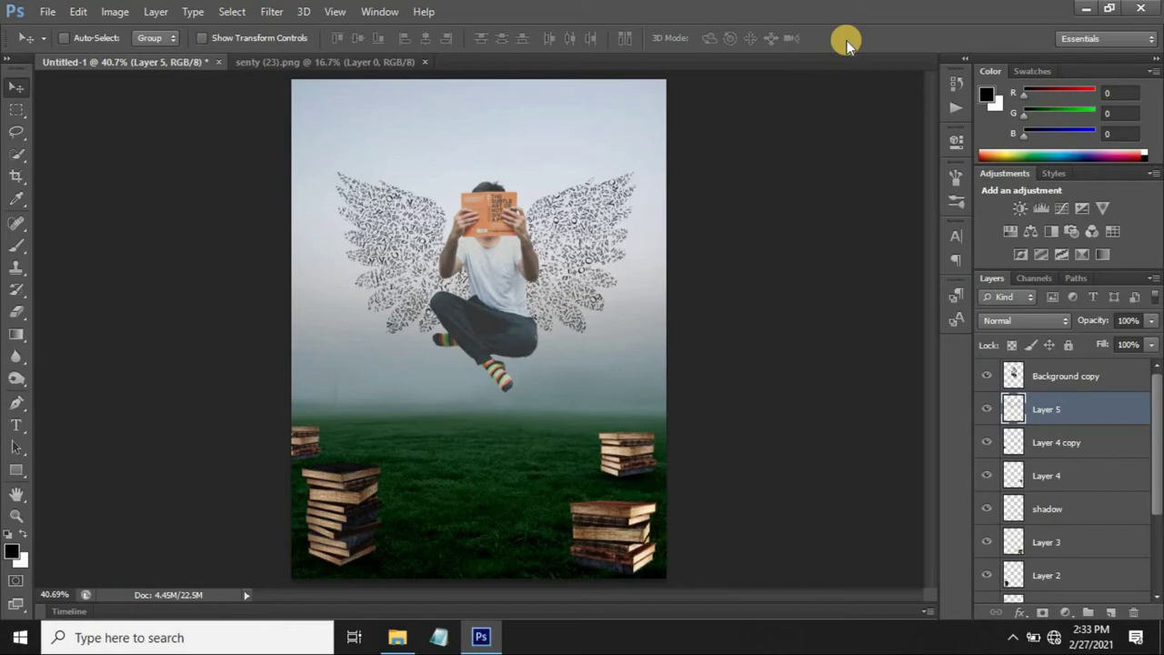
key(Right)
key(Right)
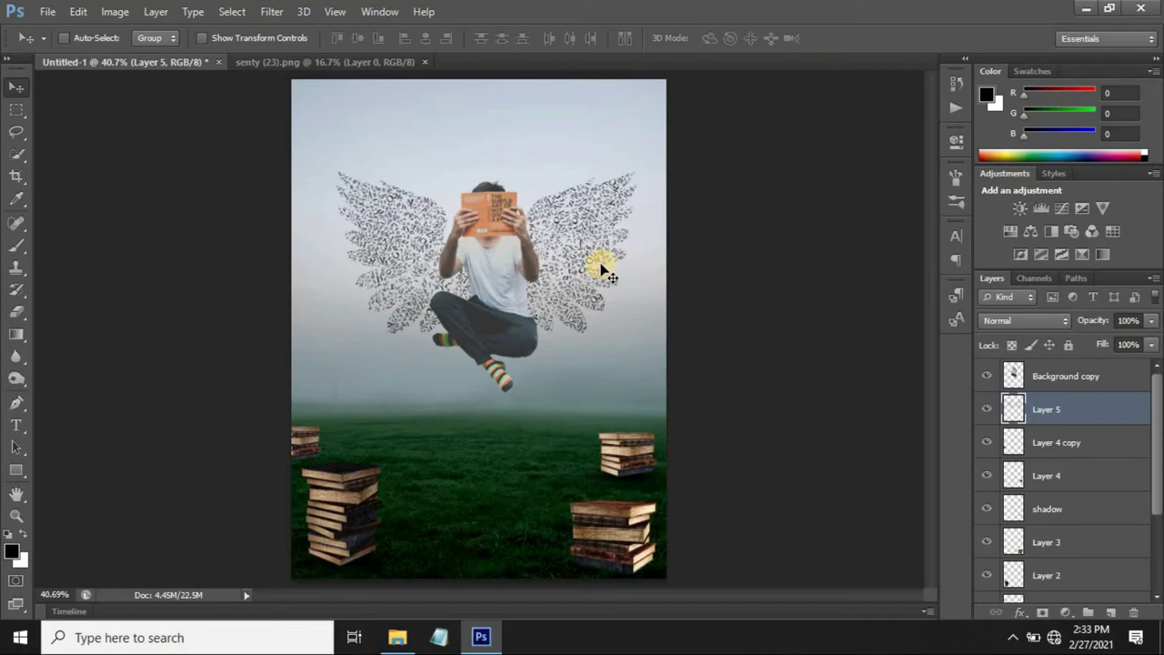
key(Right)
key(Right)
key(Right)
key(Right)
key(Left)
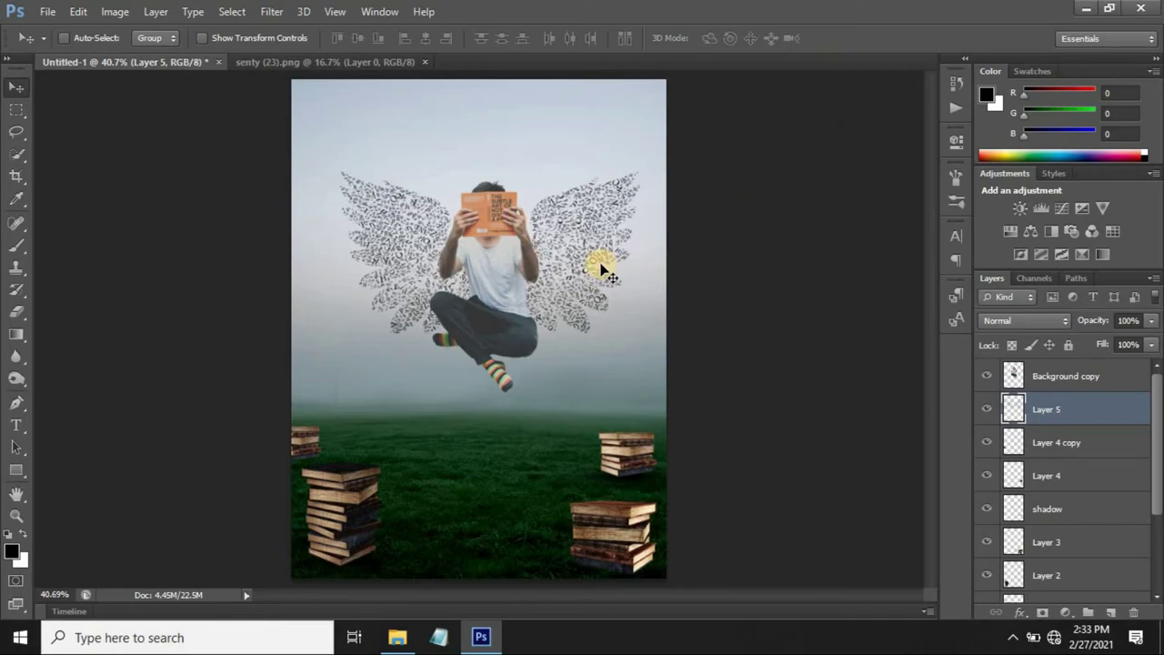
scroll(601, 270, up, 1)
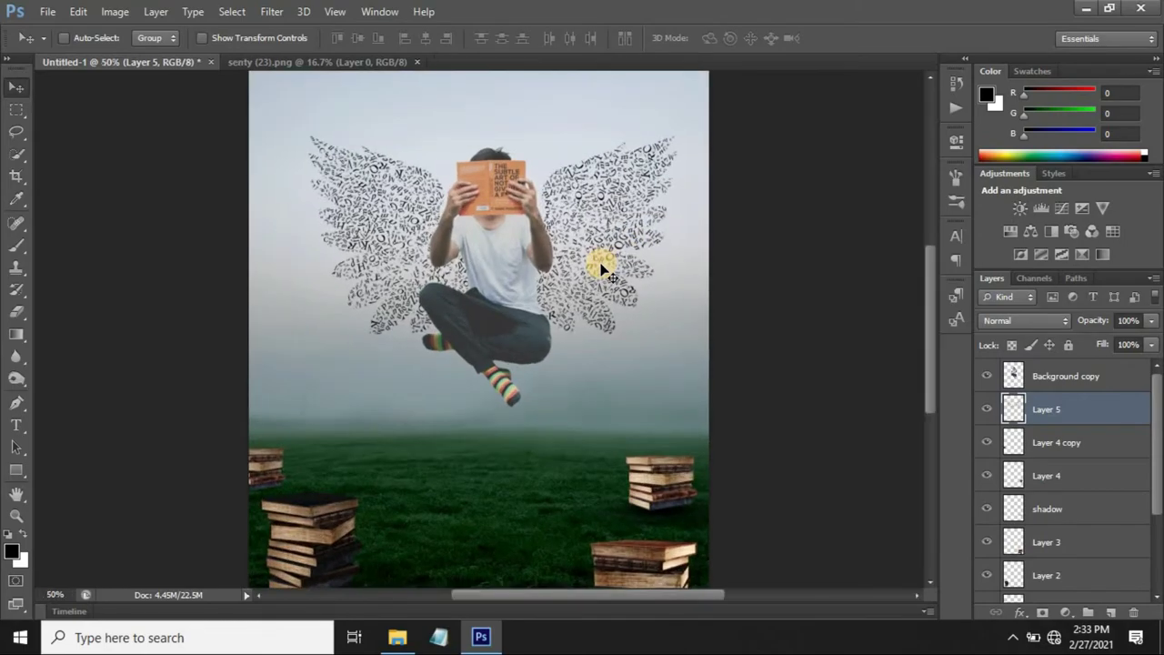
scroll(600, 269, up, 1)
drag(600, 264, 593, 320)
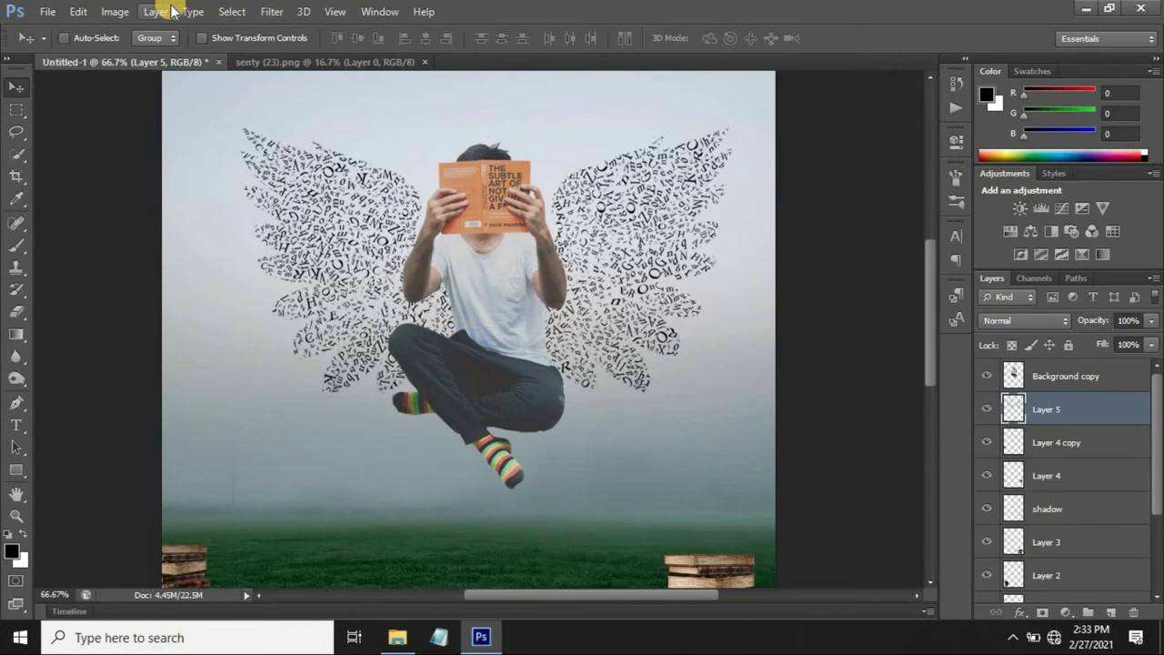
Step: Darken the wing letters with Levels, raising the shadow input to 27
click(115, 11)
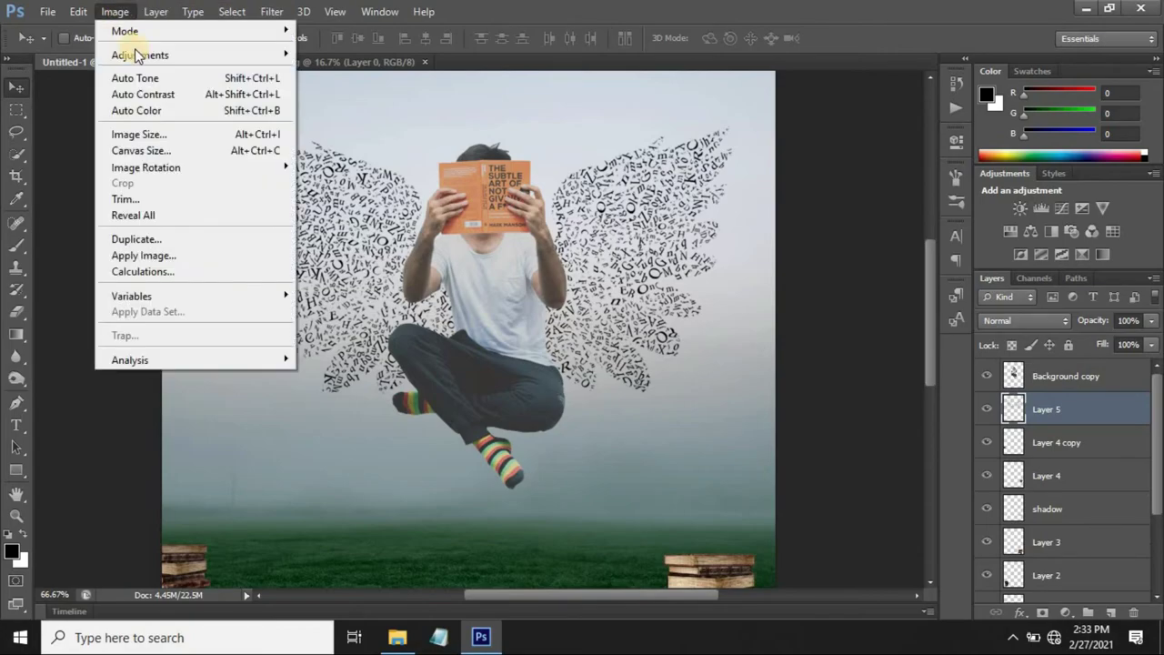
mouse_move(140, 54)
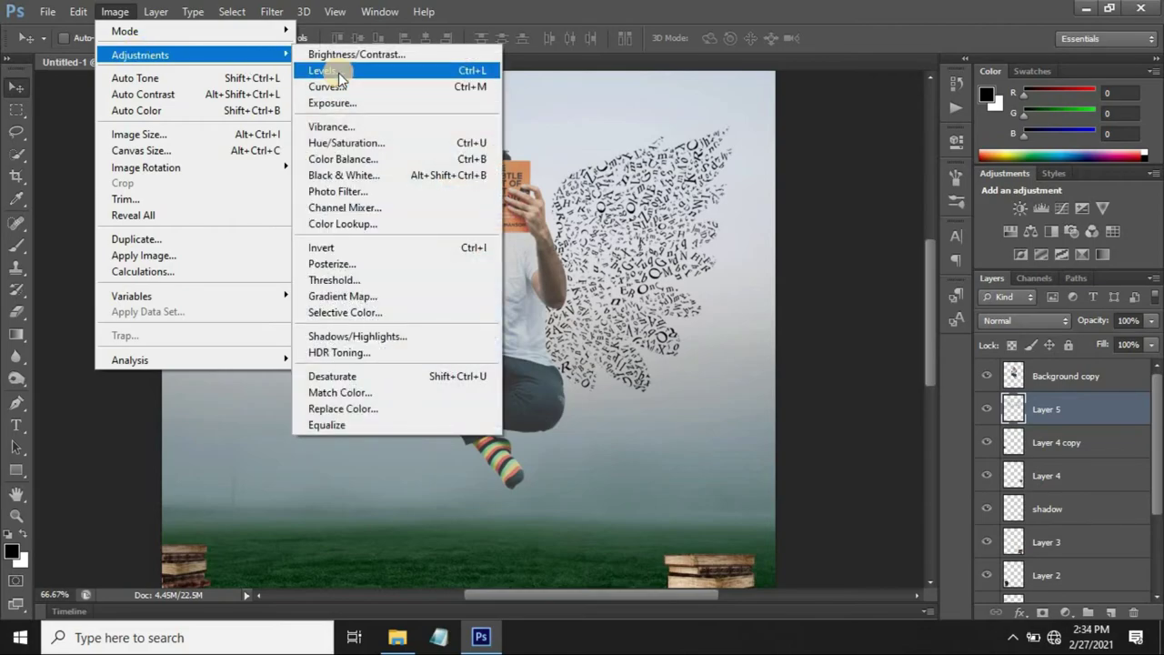
click(338, 72)
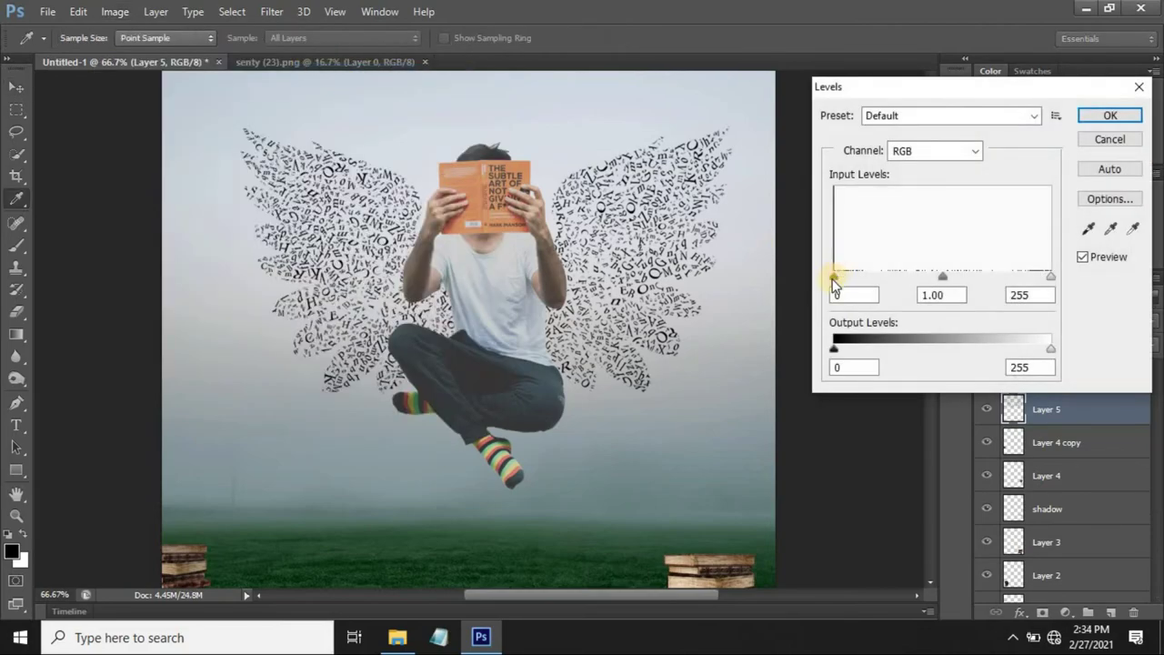
drag(843, 275, 857, 277)
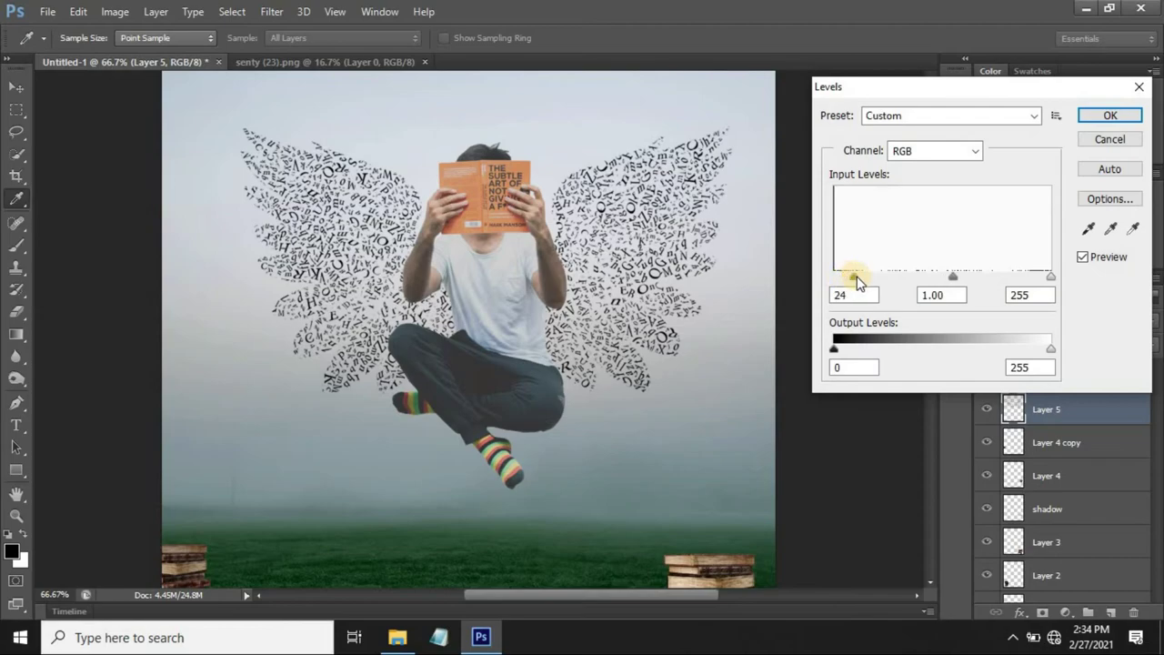
click(1110, 115)
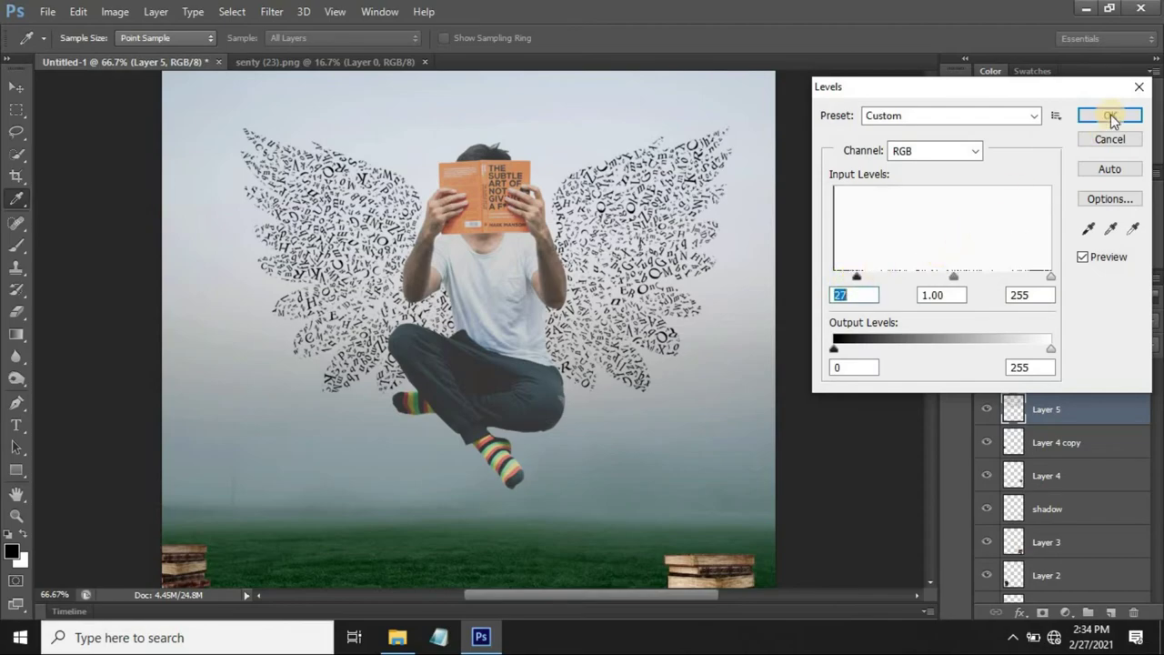
key(v)
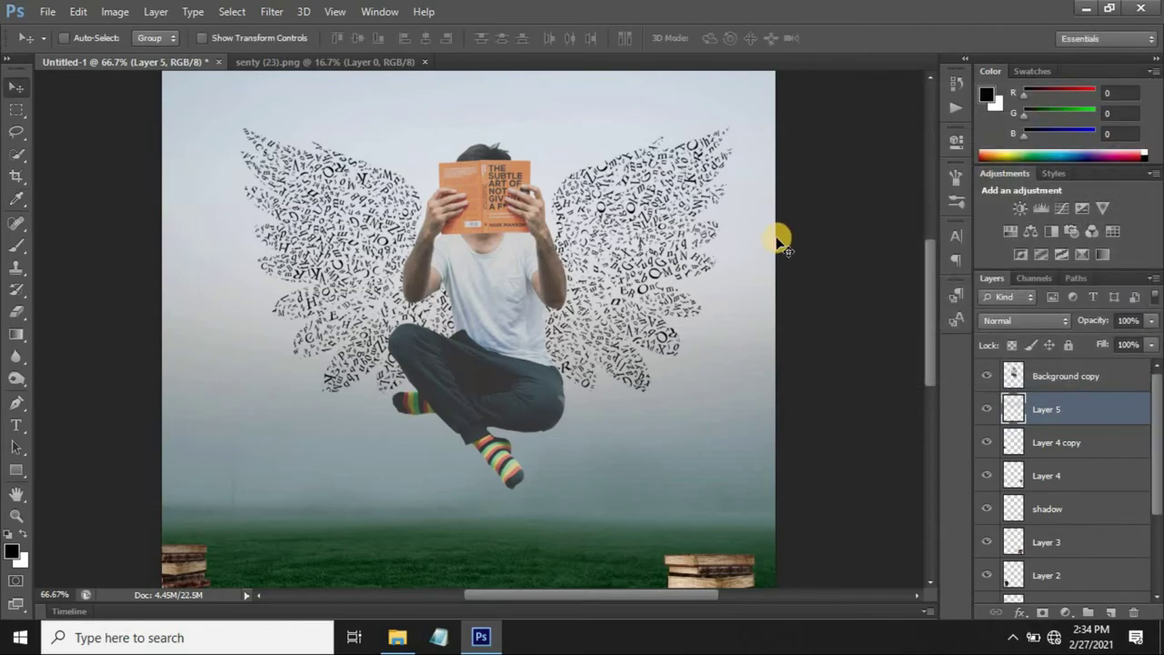
Step: Close the senty (23).png wing image and open senty (7)
click(423, 62)
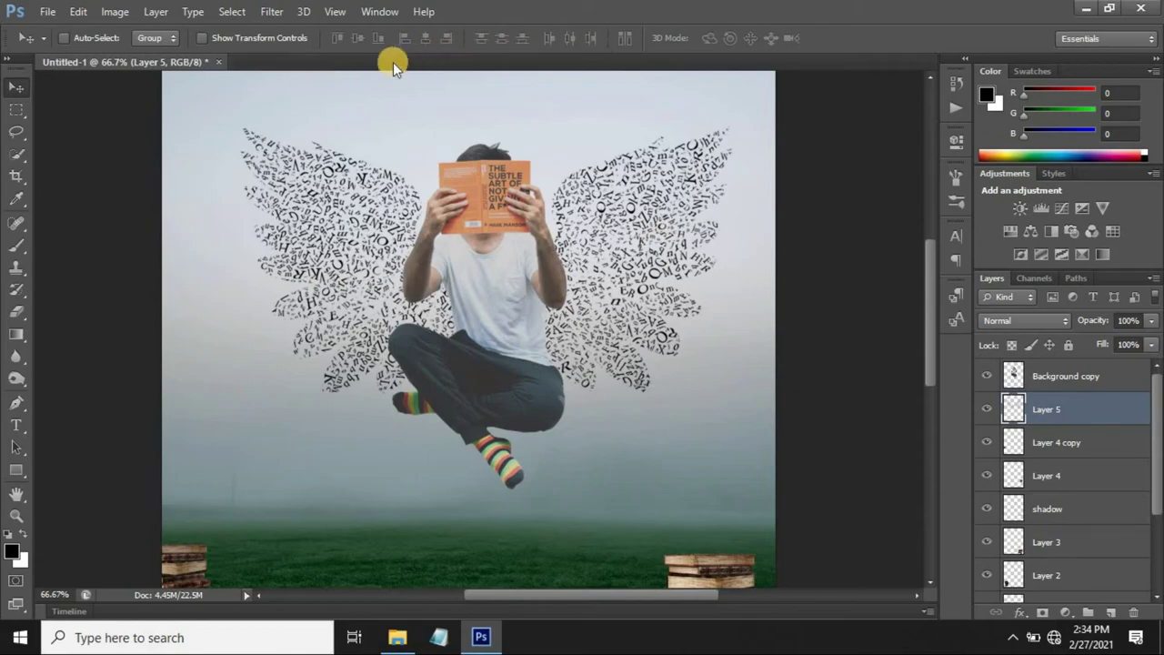
click(62, 11)
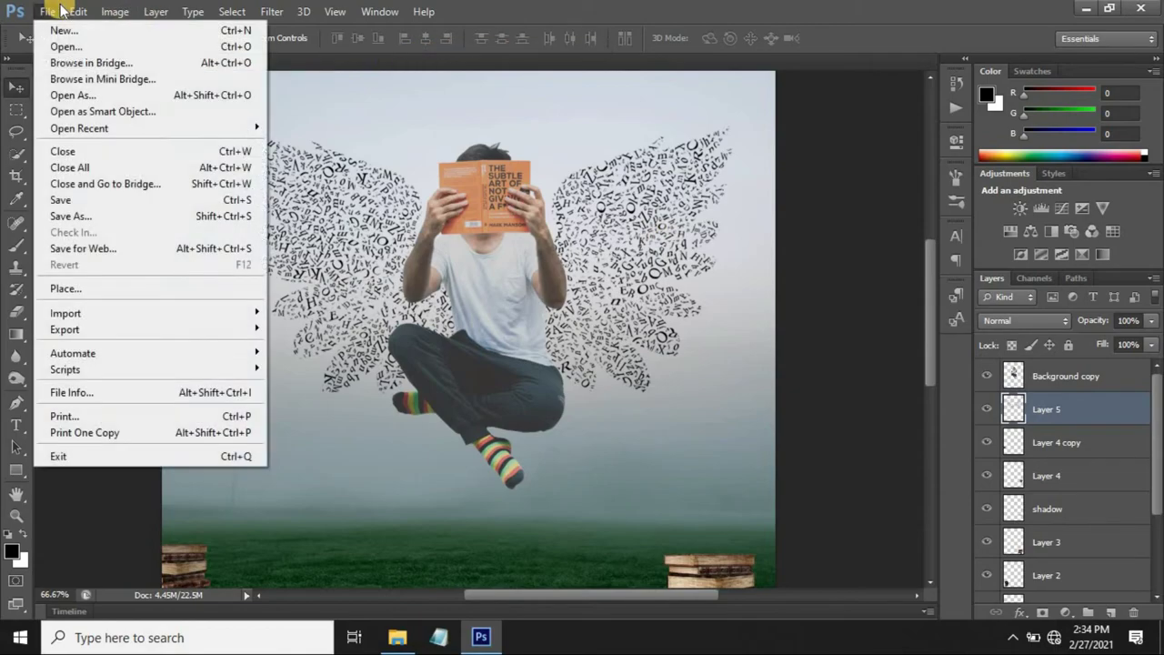
click(68, 45)
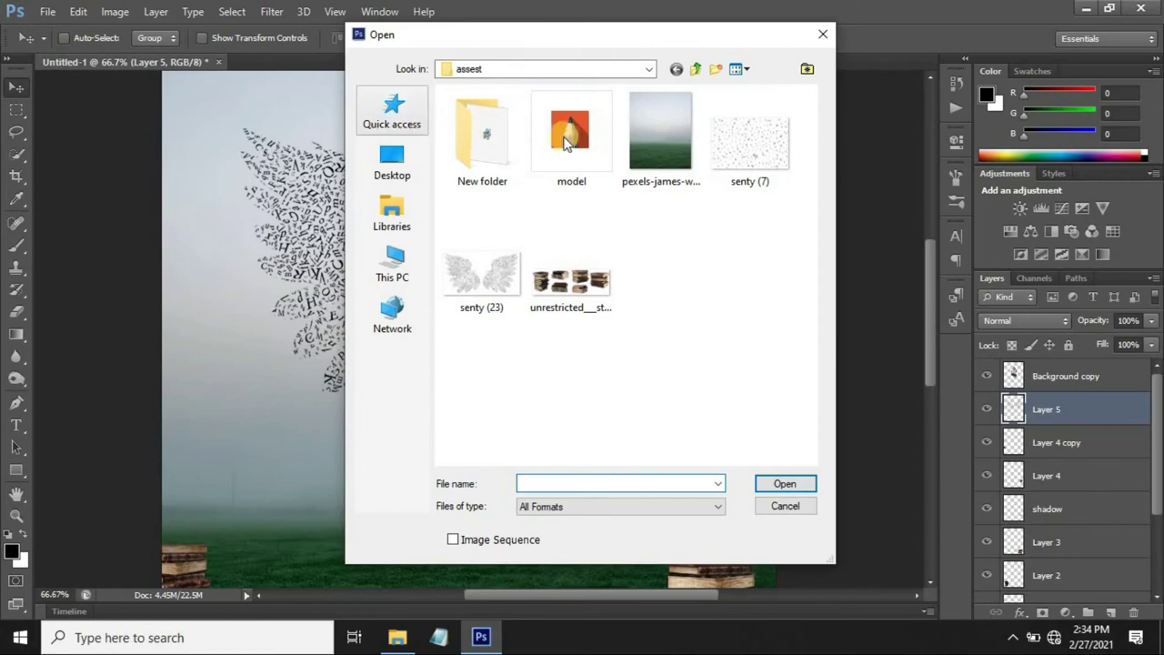
click(749, 136)
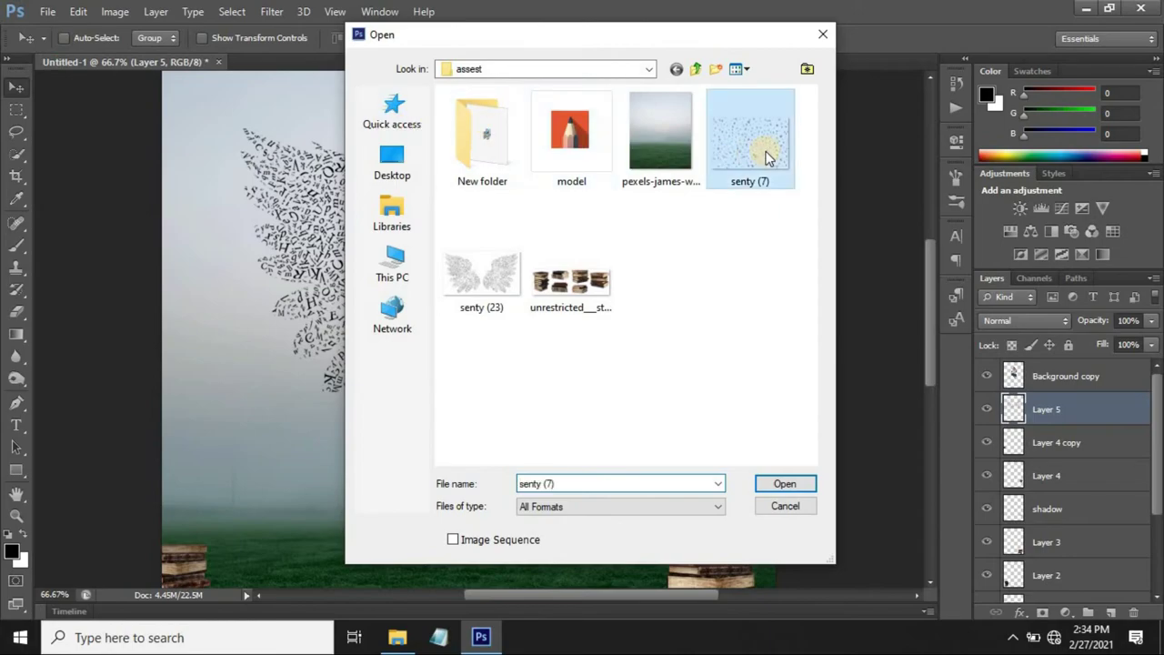
click(786, 488)
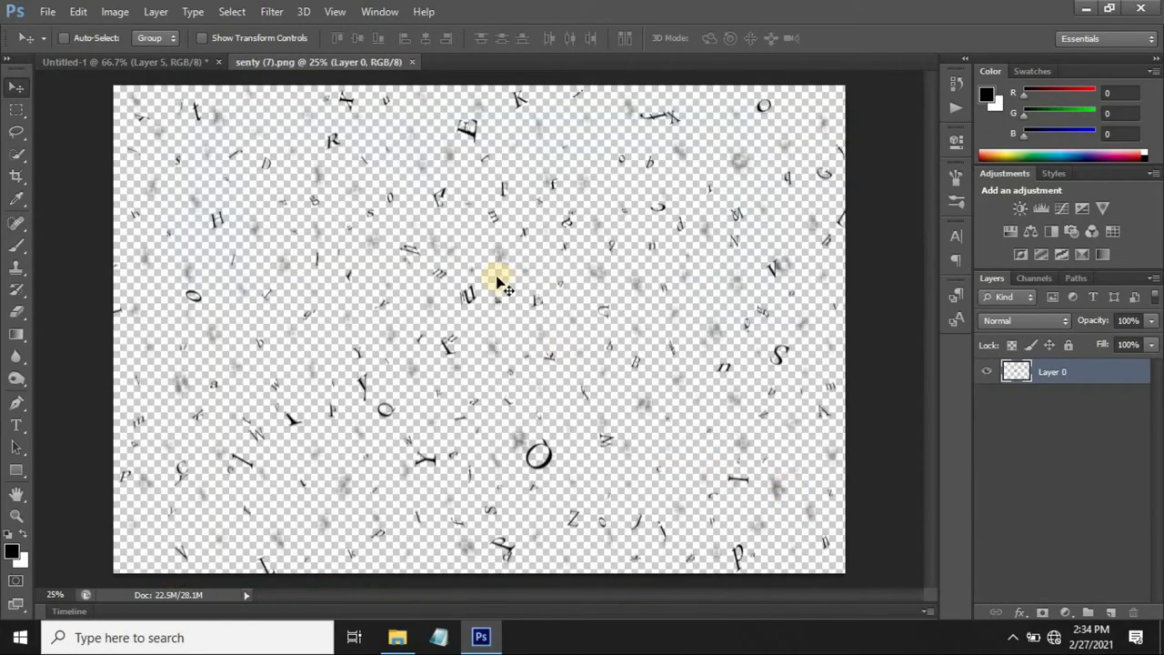
Step: Drag the letters into the composite as Layer 6, placed above Background copy
drag(526, 236, 106, 65)
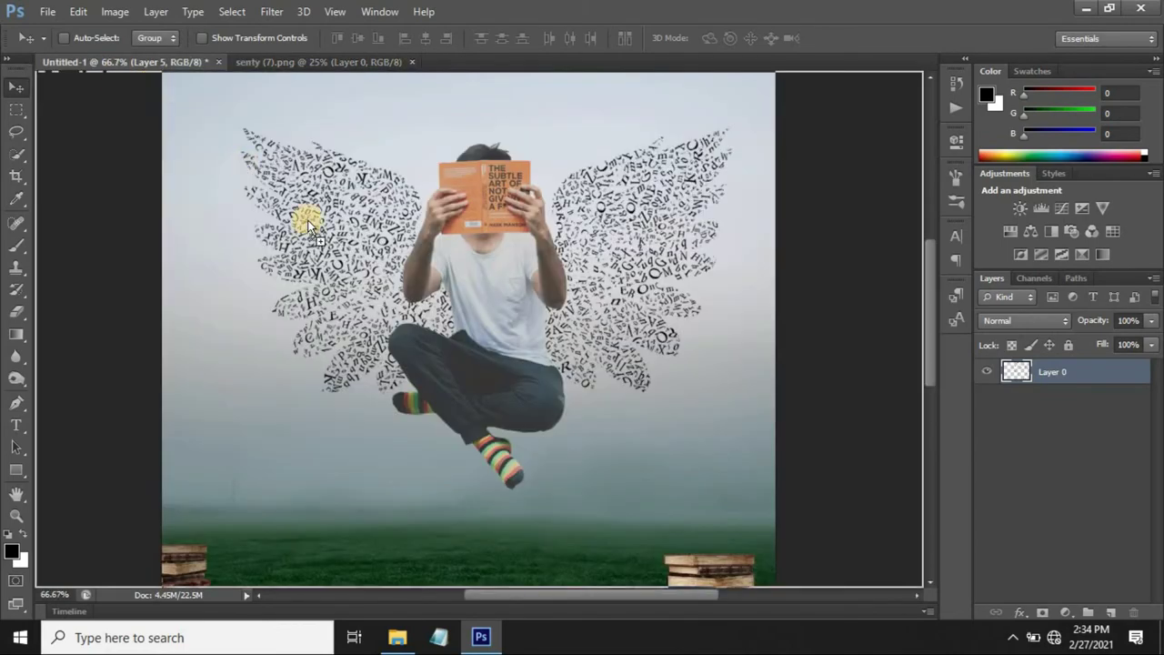
mouse_move(107, 65)
mouse_down()
mouse_move(380, 289)
mouse_move(413, 295)
mouse_up()
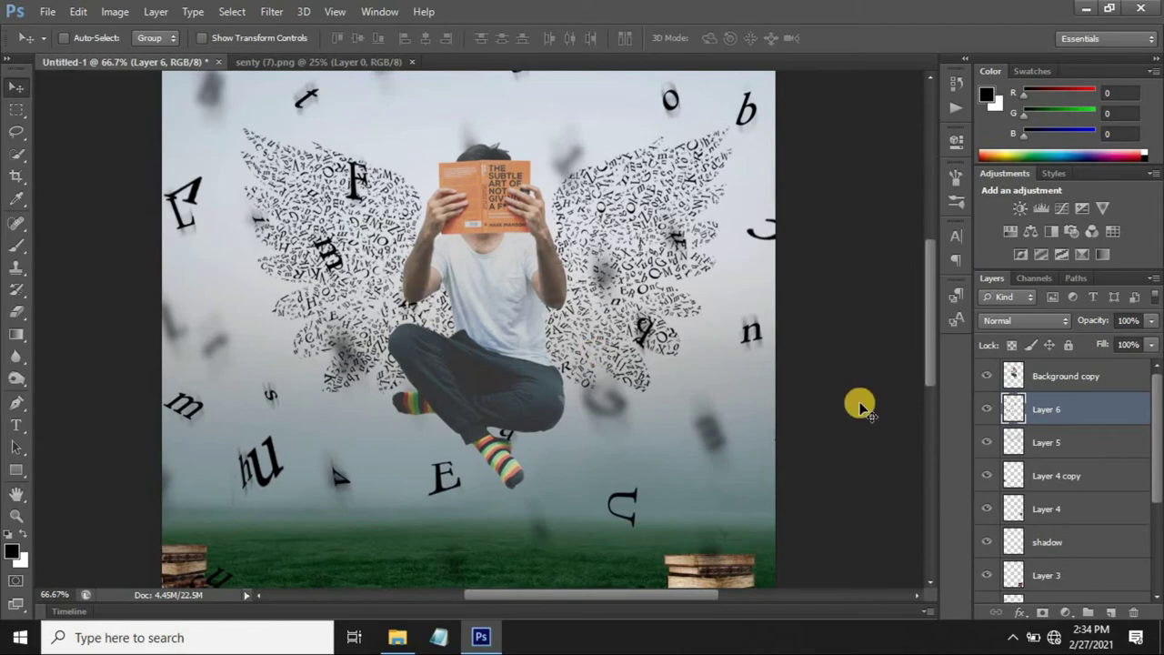
drag(1049, 416, 1052, 373)
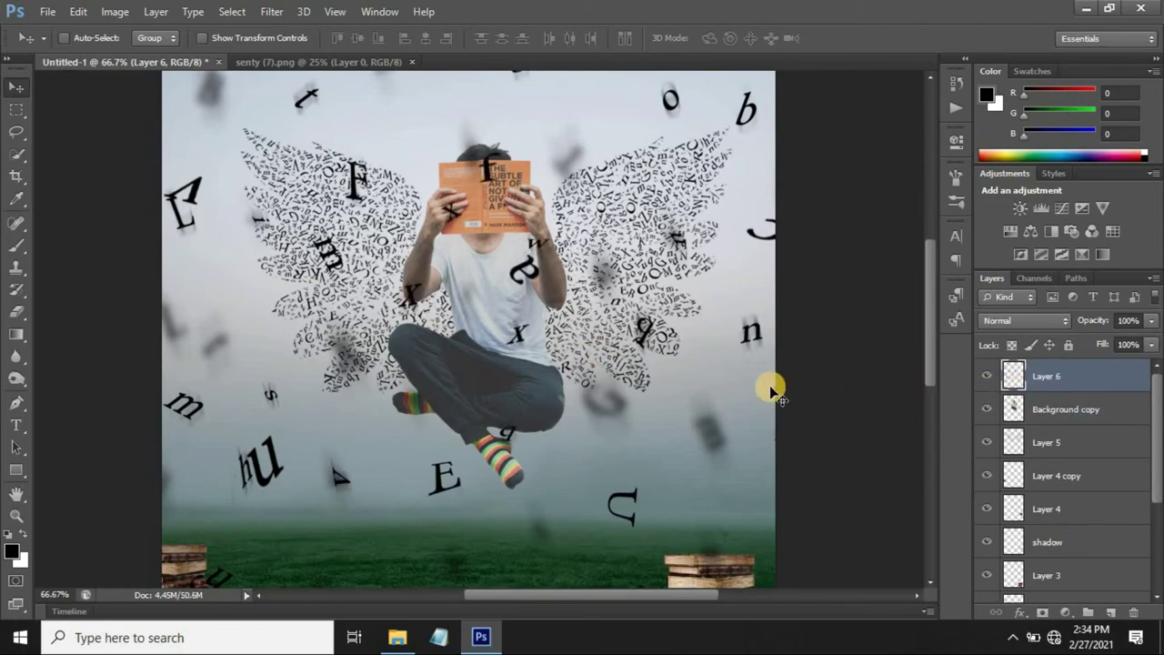
key(ctrl+minus)
key(ctrl+minus)
key(ctrl+minus)
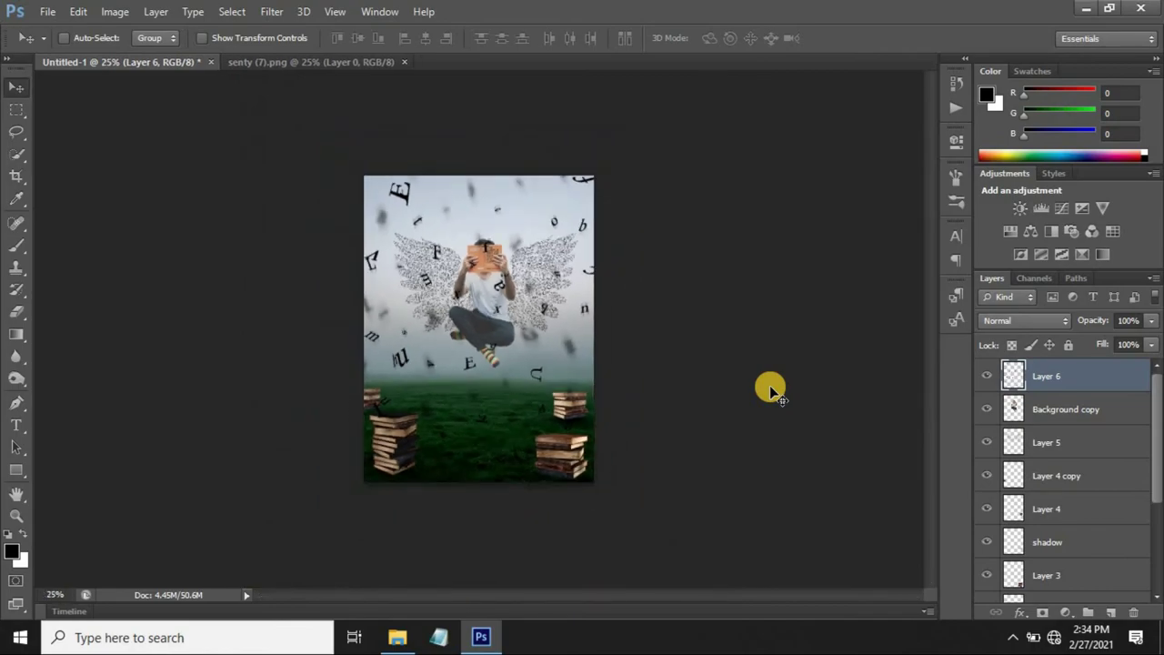
Step: Rotate Layer 6 letters 90° clockwise, reposition them, and scale to about 48%
key(ctrl+t)
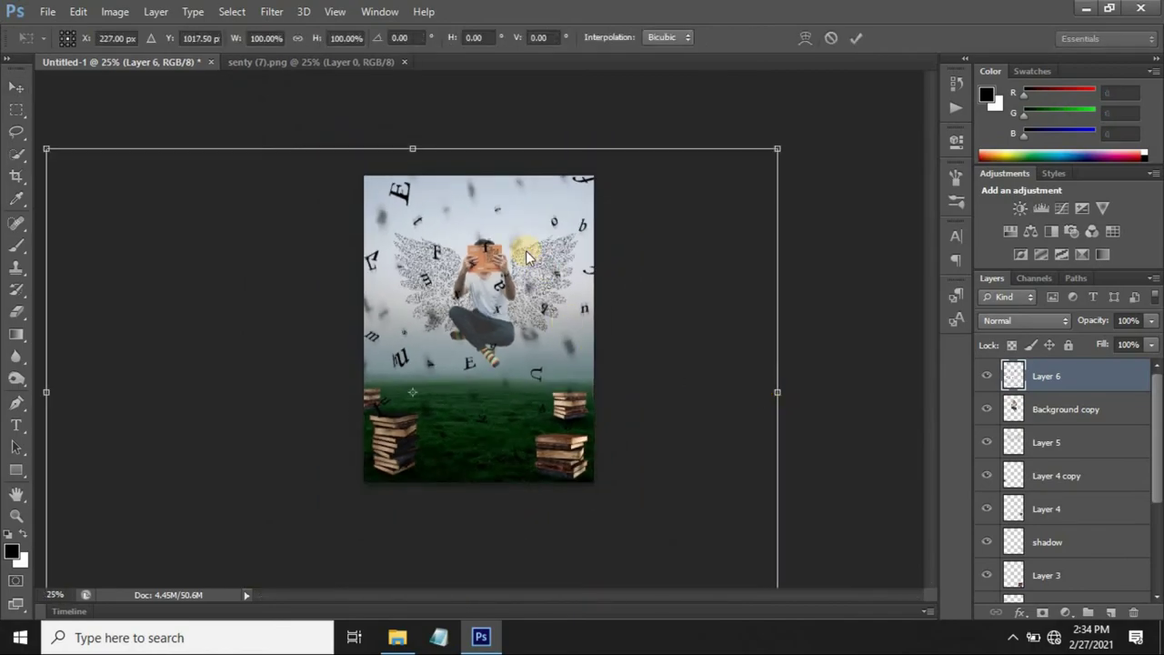
right_click(525, 251)
click(623, 461)
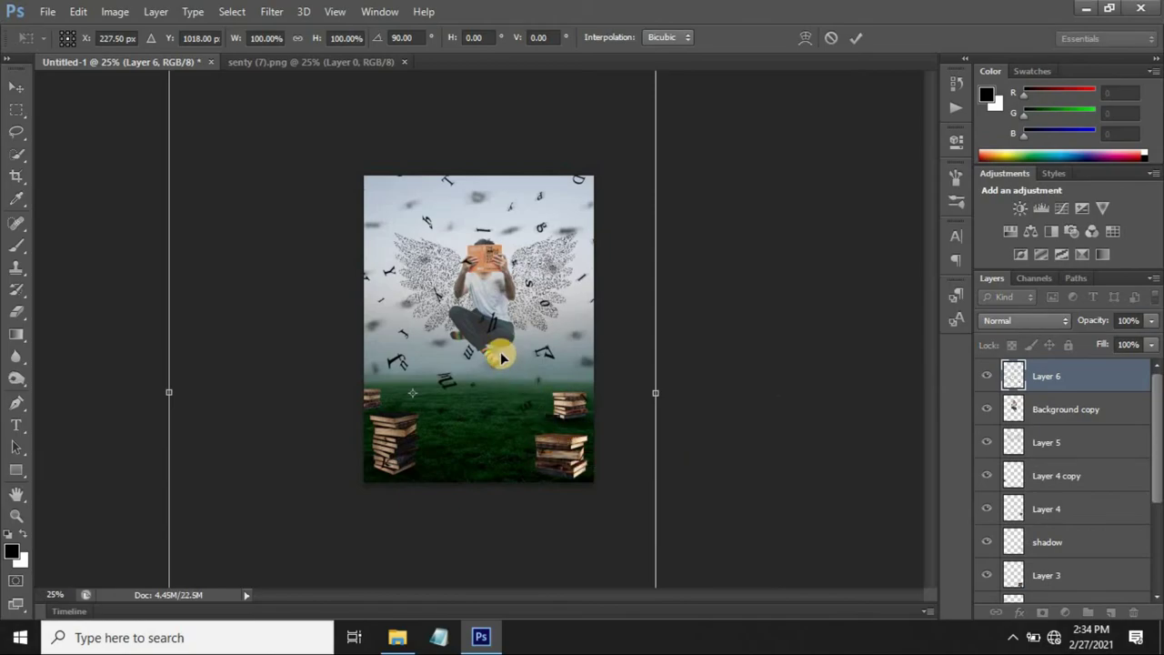
key(ctrl+minus)
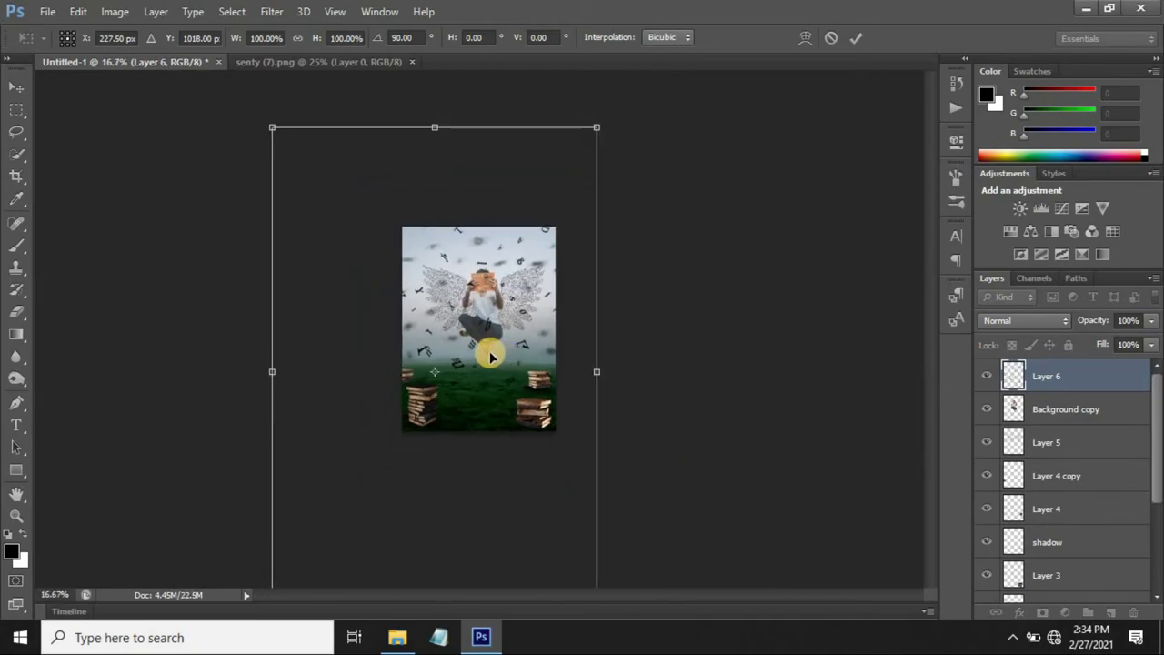
drag(485, 357, 523, 320)
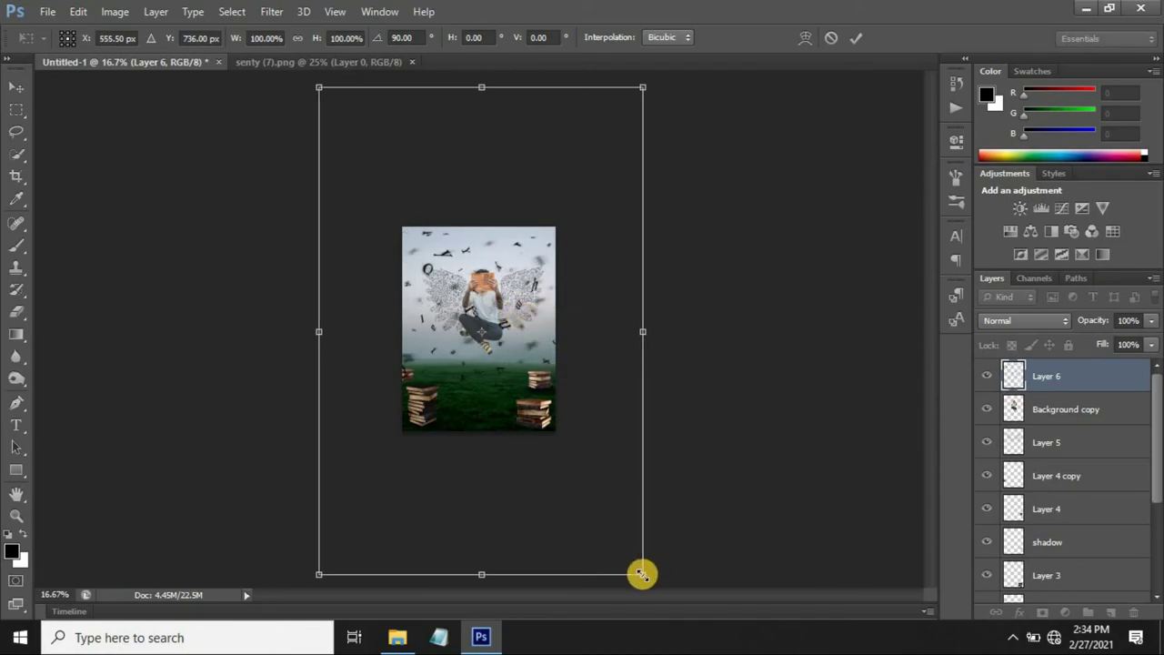
drag(642, 574, 546, 465)
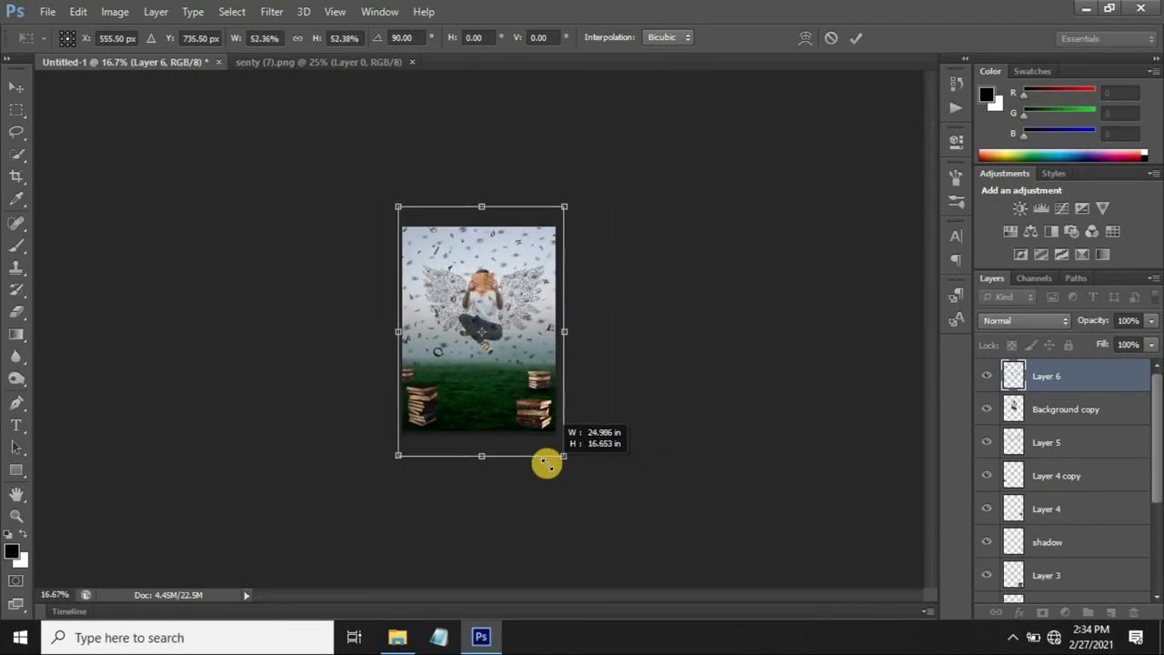
drag(546, 465, 540, 457)
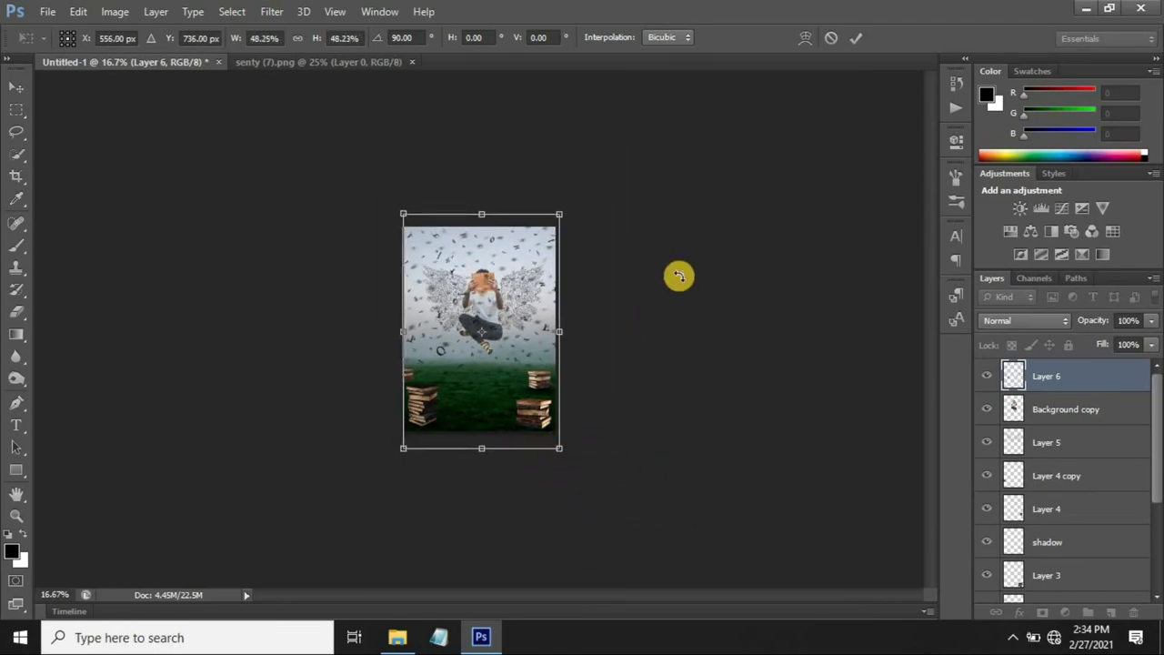
key(Return)
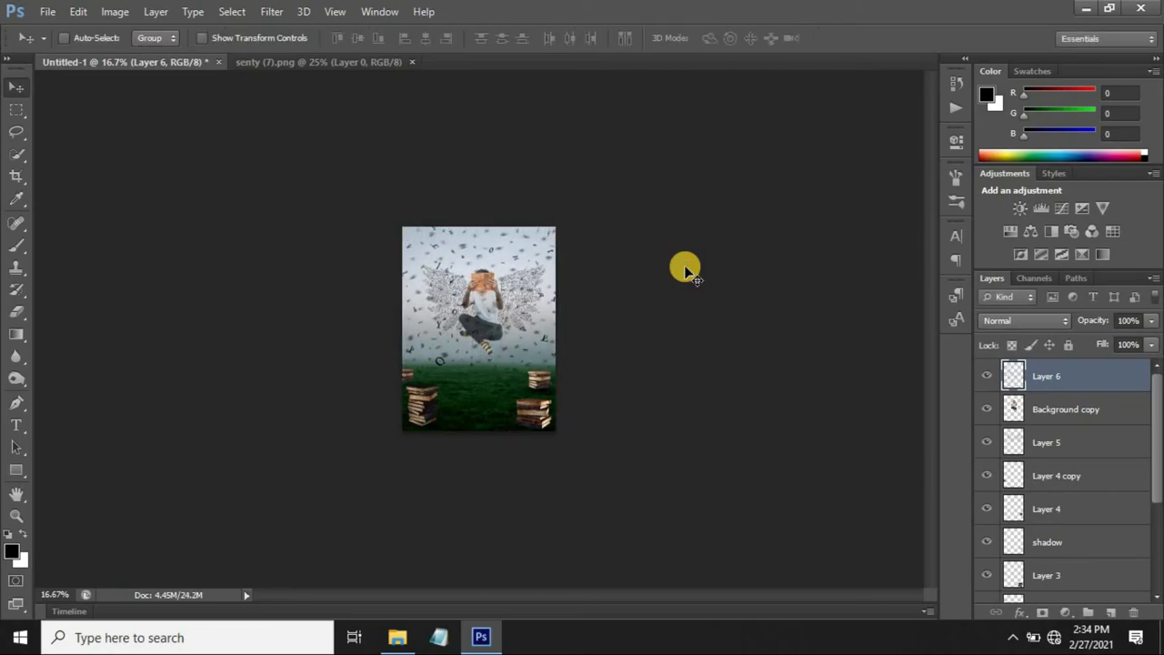
key(ctrl+0)
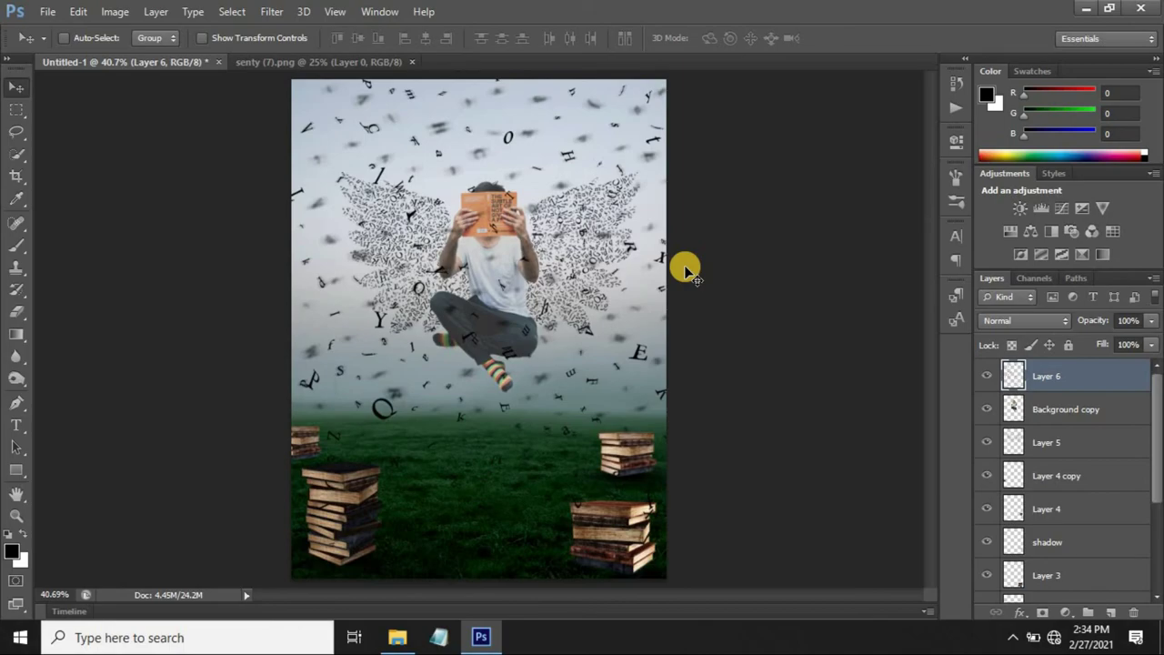
key(ctrl+plus)
key(ctrl+plus)
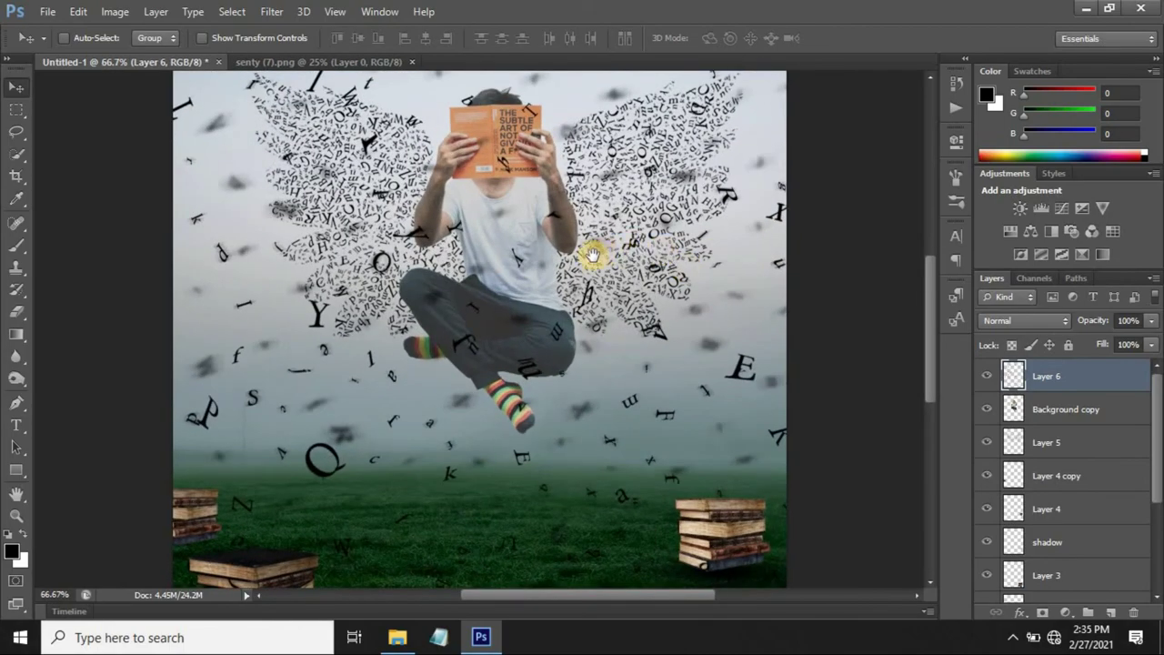
drag(592, 256, 586, 339)
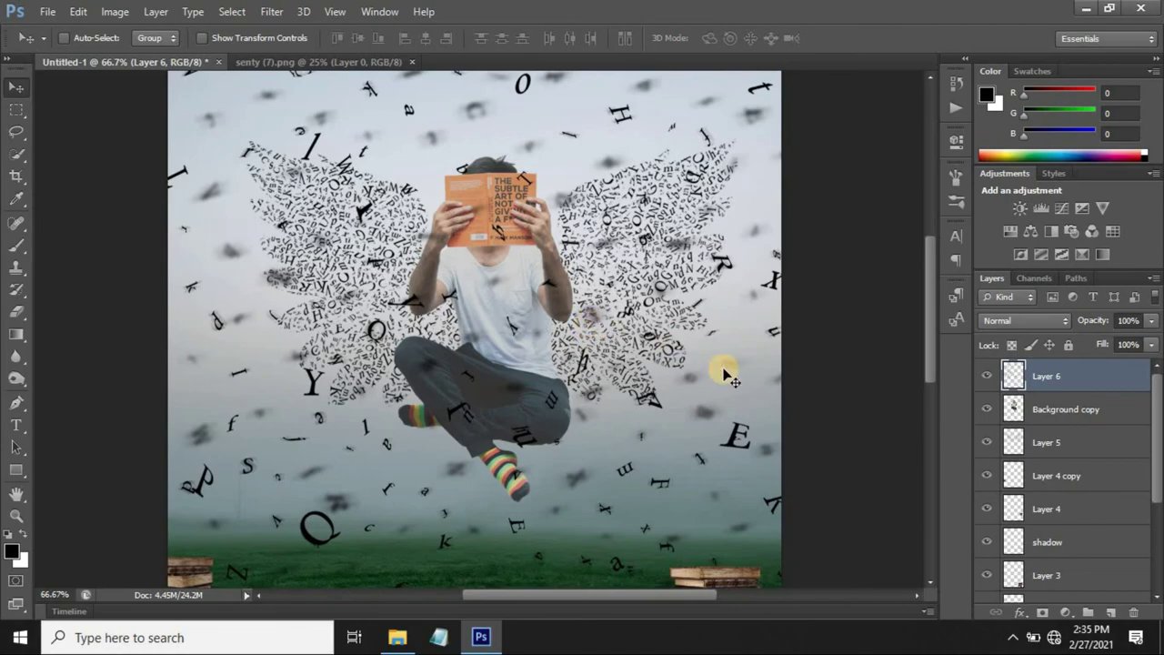
Step: Mask Layer 6 and erase letters over the reader's leg, shirt, hip and arm with a size-90 eraser
click(1043, 615)
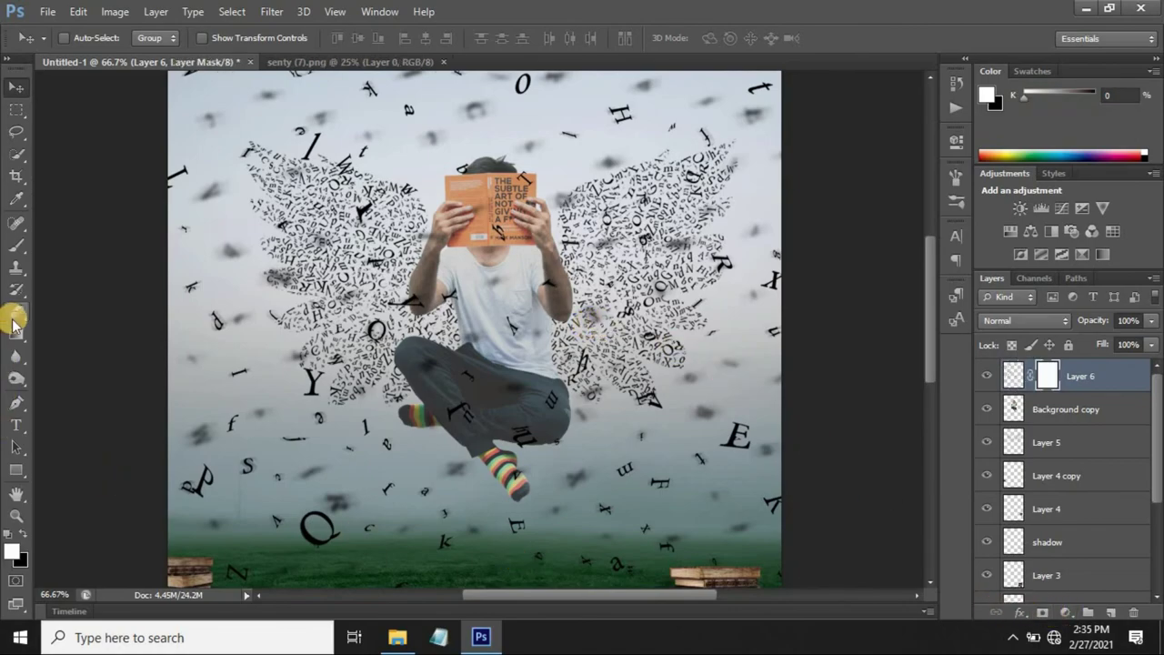
click(14, 315)
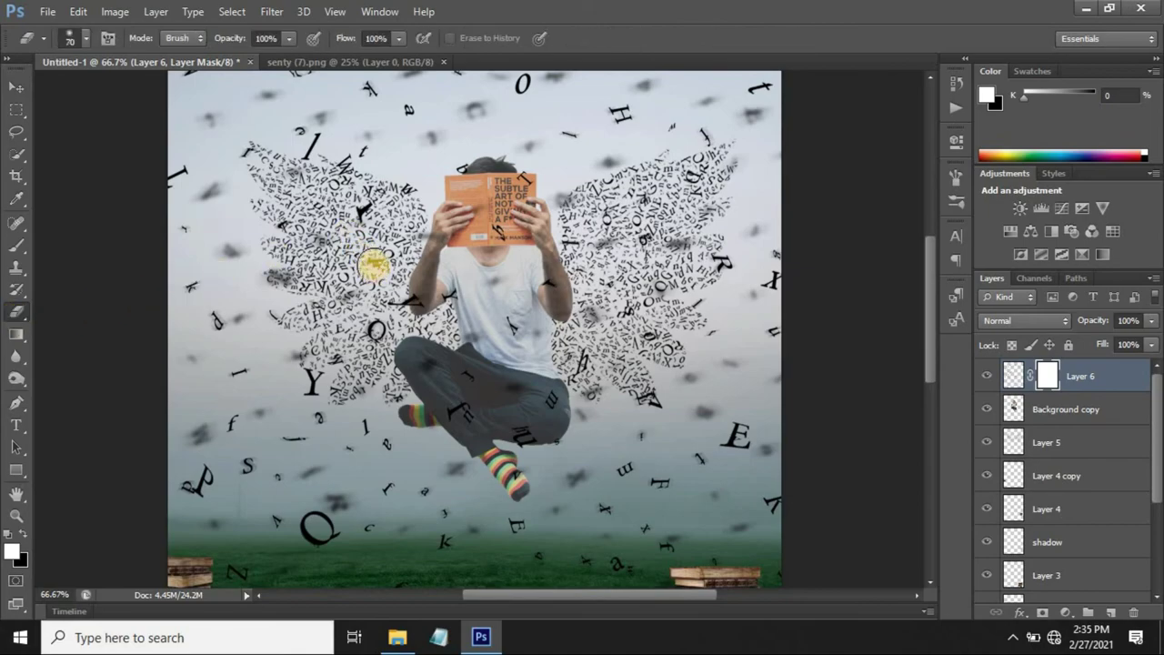
key(bracketright)
key(bracketright)
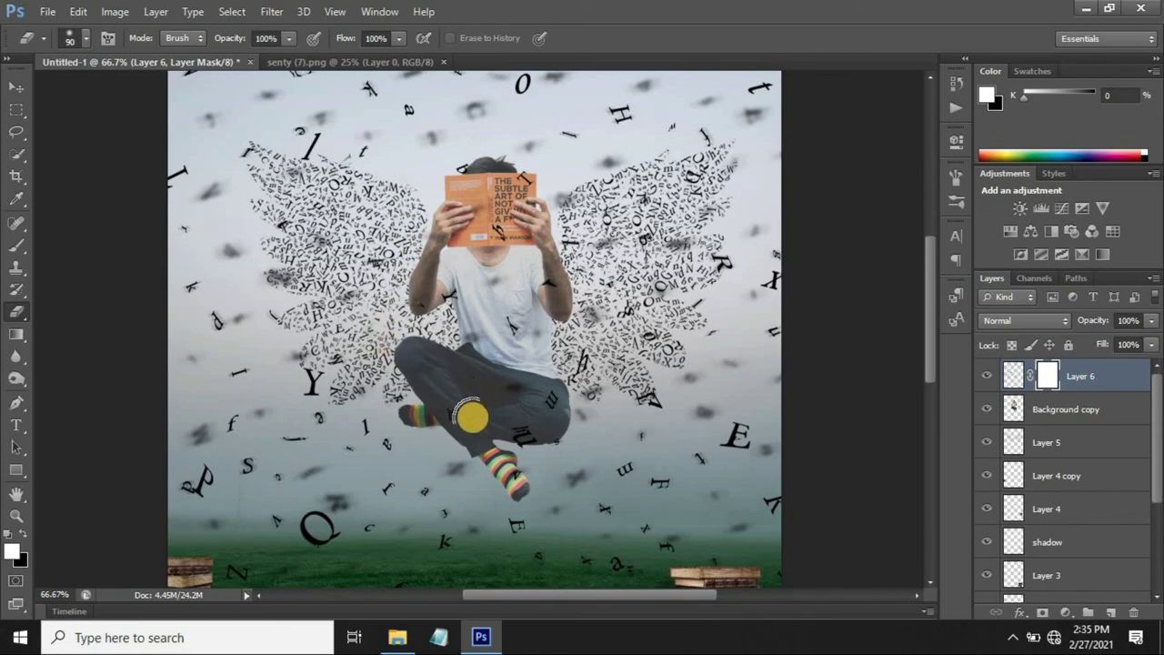
drag(471, 416, 496, 205)
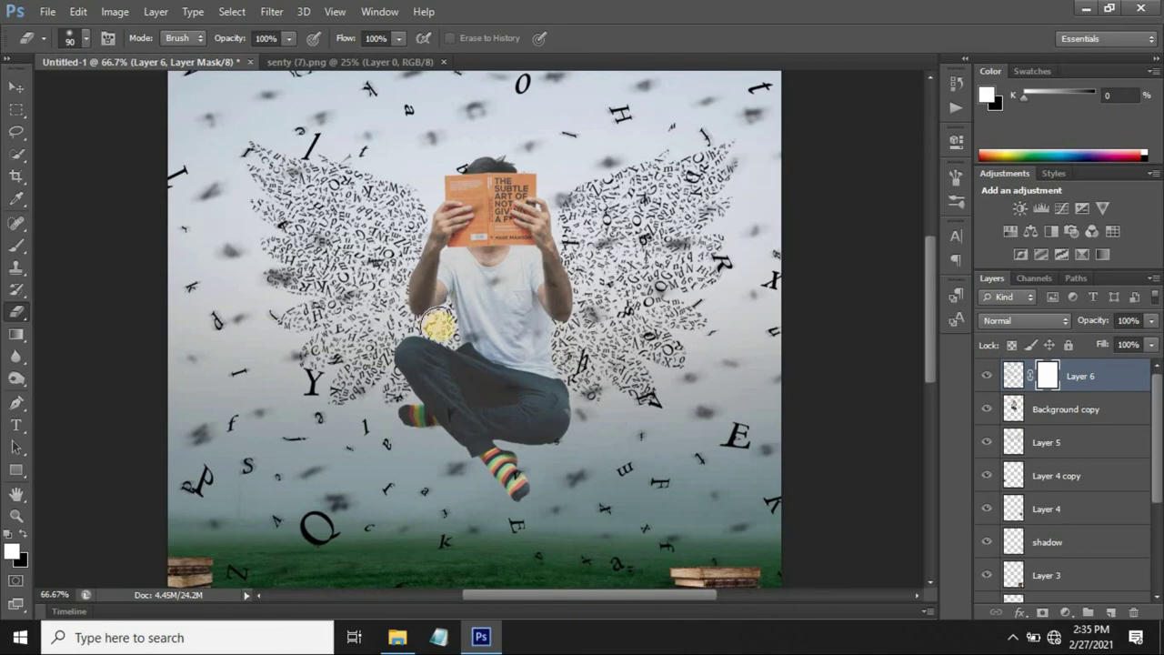
mouse_move(438, 323)
mouse_down()
mouse_move(571, 273)
mouse_move(521, 487)
mouse_move(456, 230)
mouse_move(538, 302)
mouse_up()
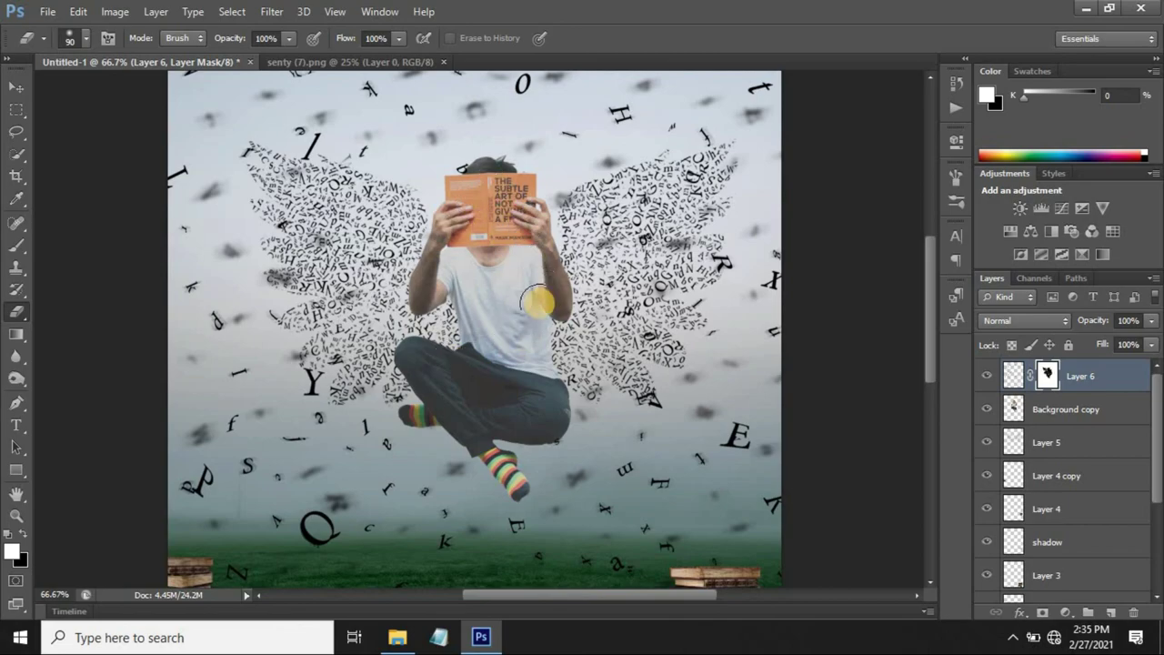
click(13, 88)
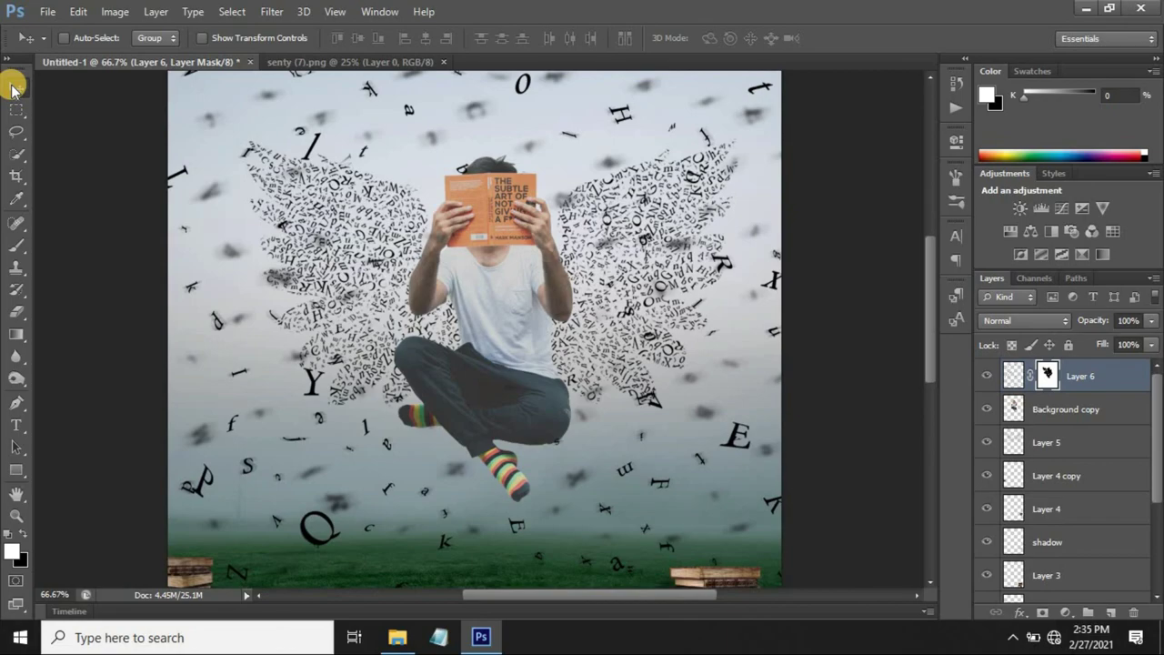
key(ctrl+0)
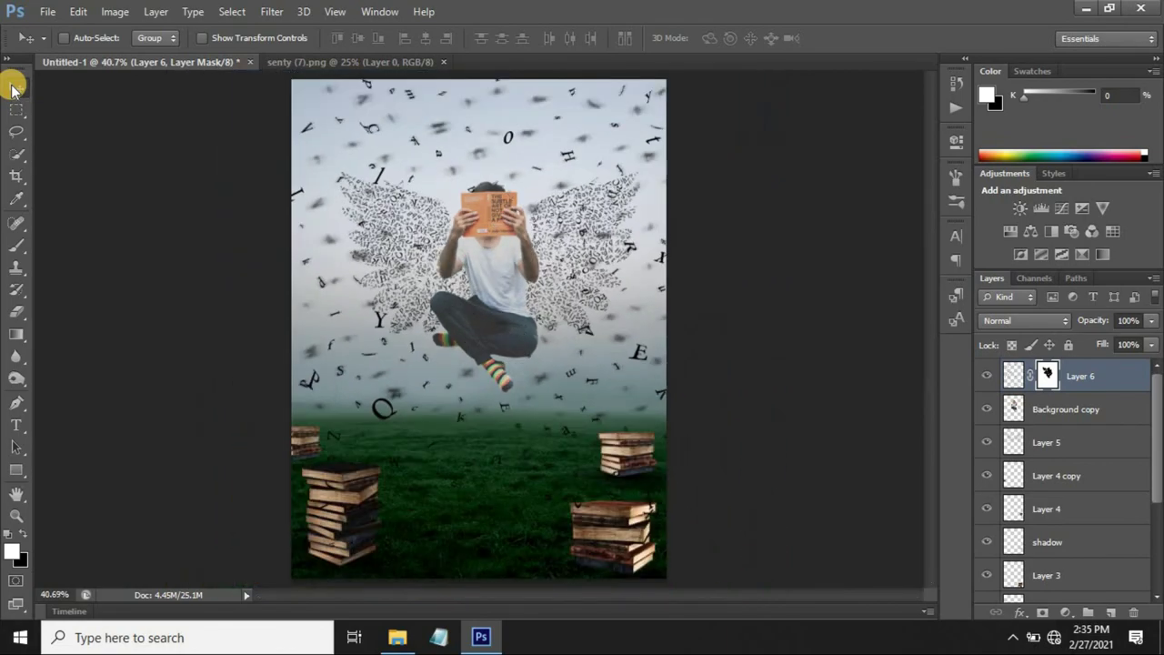